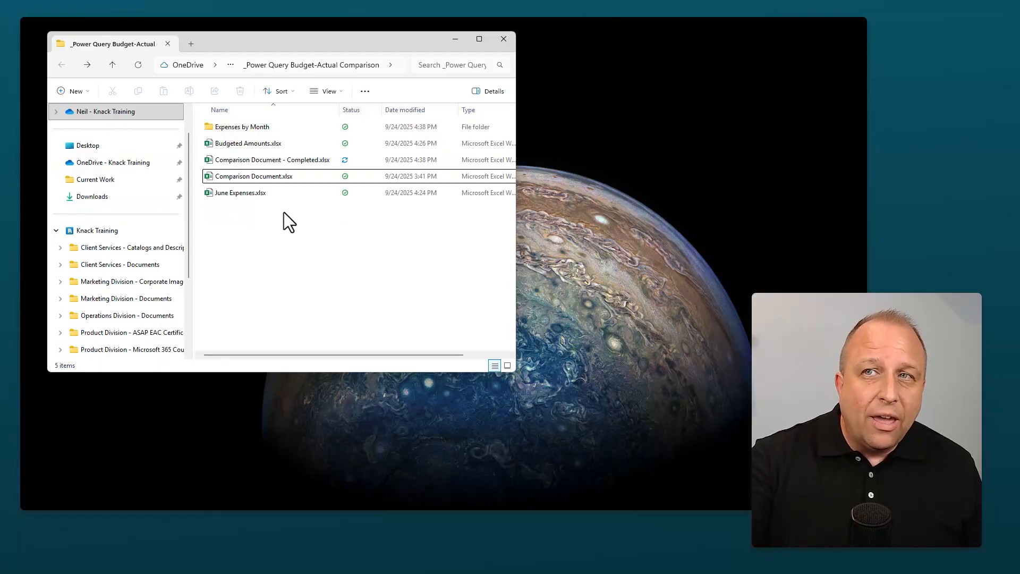
# - Review the source workbooks in the _Power Query Budget-Actual Comparison folder and the contents of its Expenses by Month folder
pyautogui.click(275, 181)
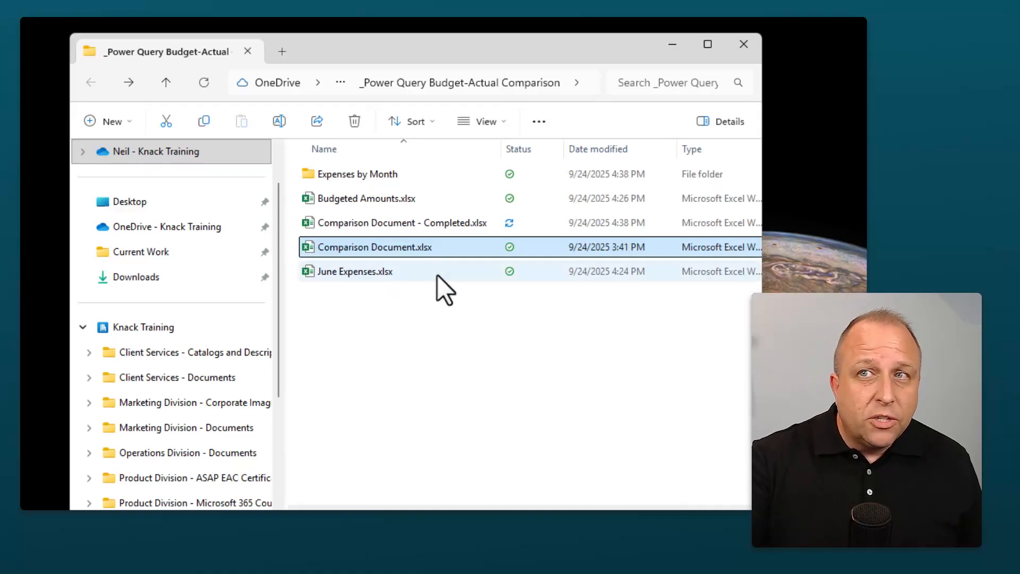
pyautogui.click(399, 199)
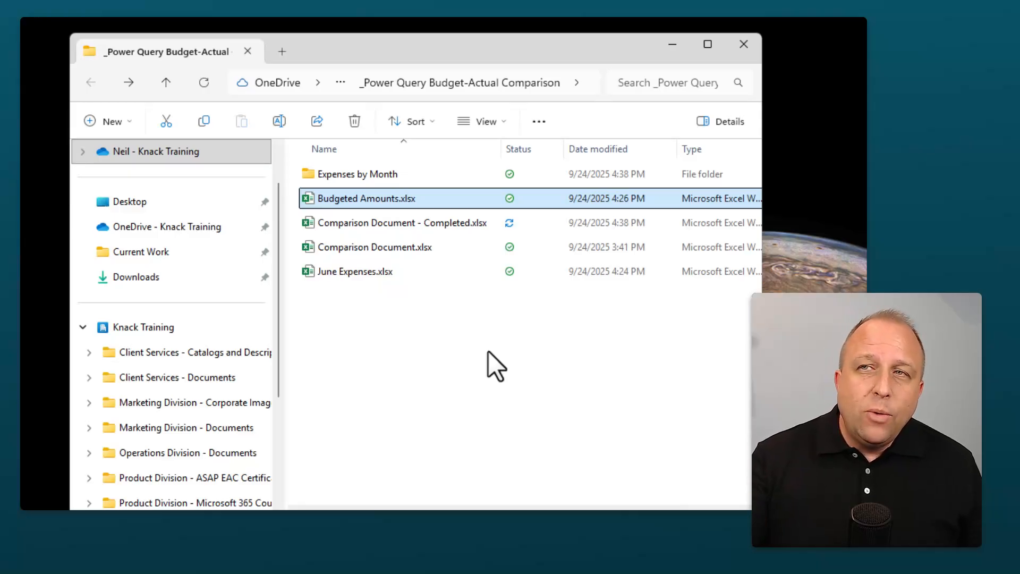
pyautogui.doubleClick(376, 174)
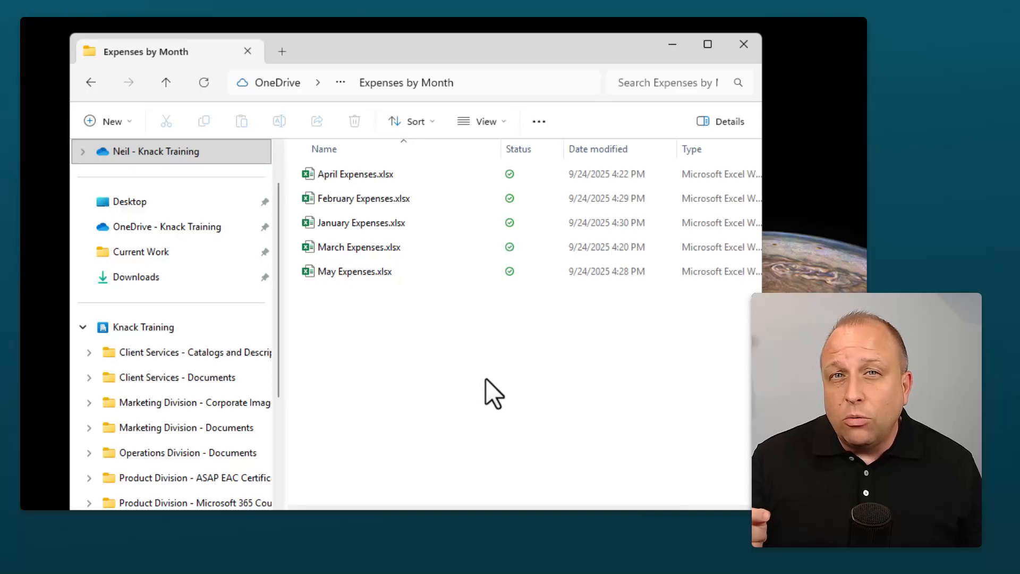
pyautogui.click(92, 82)
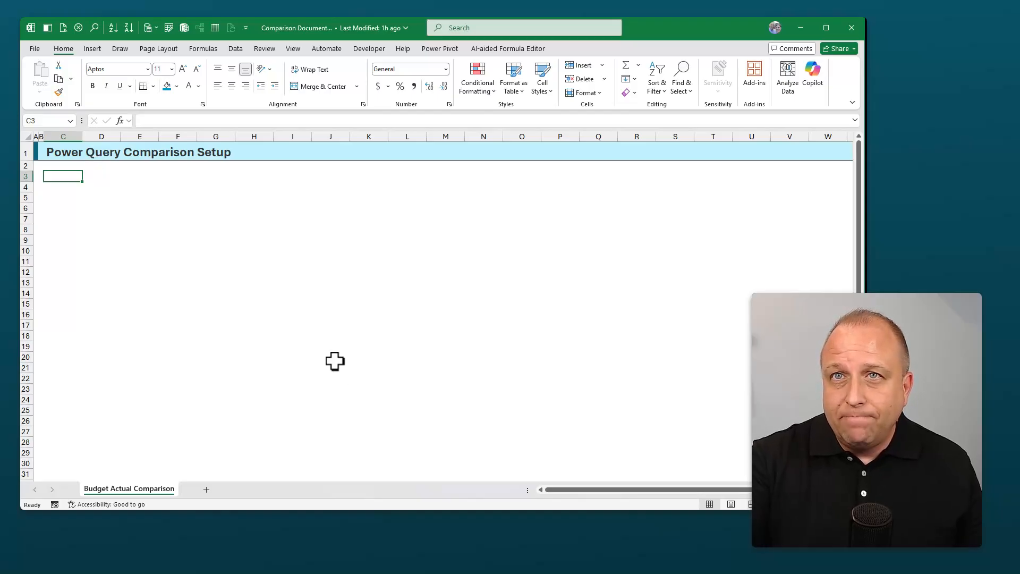
# - Import the CY Budget sheet from Budgeted Amounts.xlsx in the desktop's _Power Query Budget-Actual Comparison folder and open it for transformation in the Power Query Editor
pyautogui.click(245, 50)
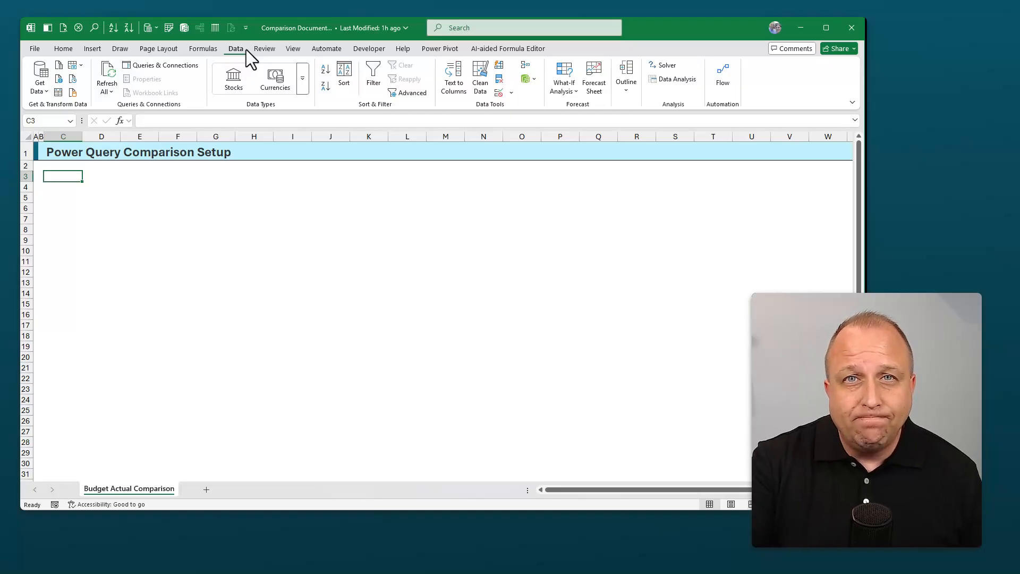
pyautogui.click(44, 92)
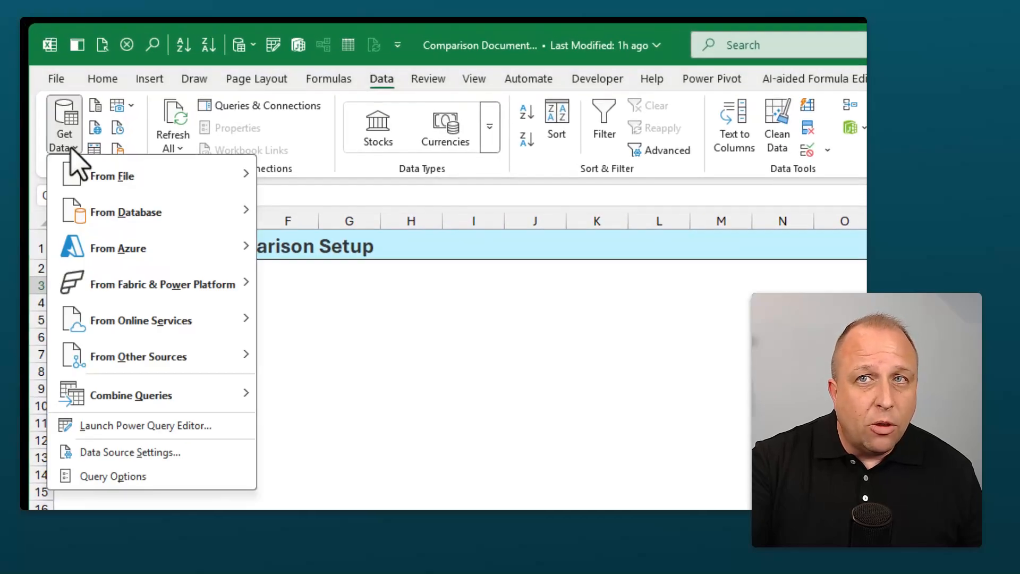
pyautogui.moveTo(161, 178)
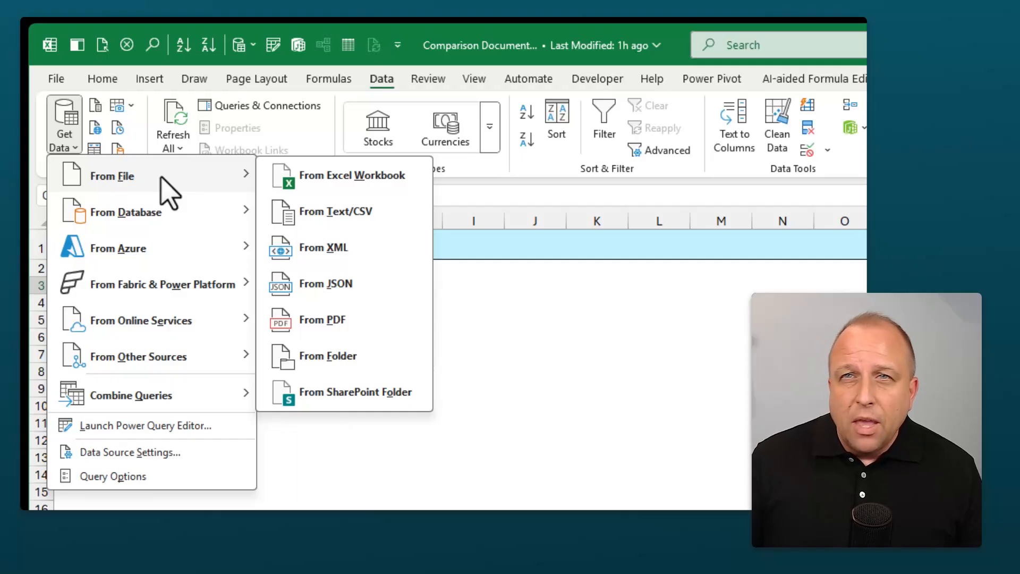
pyautogui.click(352, 176)
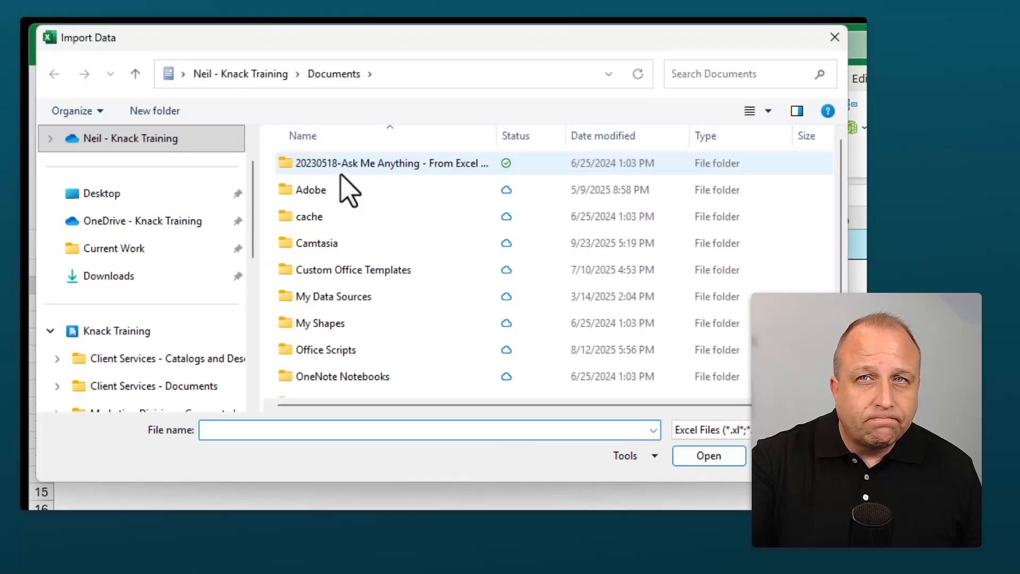
pyautogui.click(116, 194)
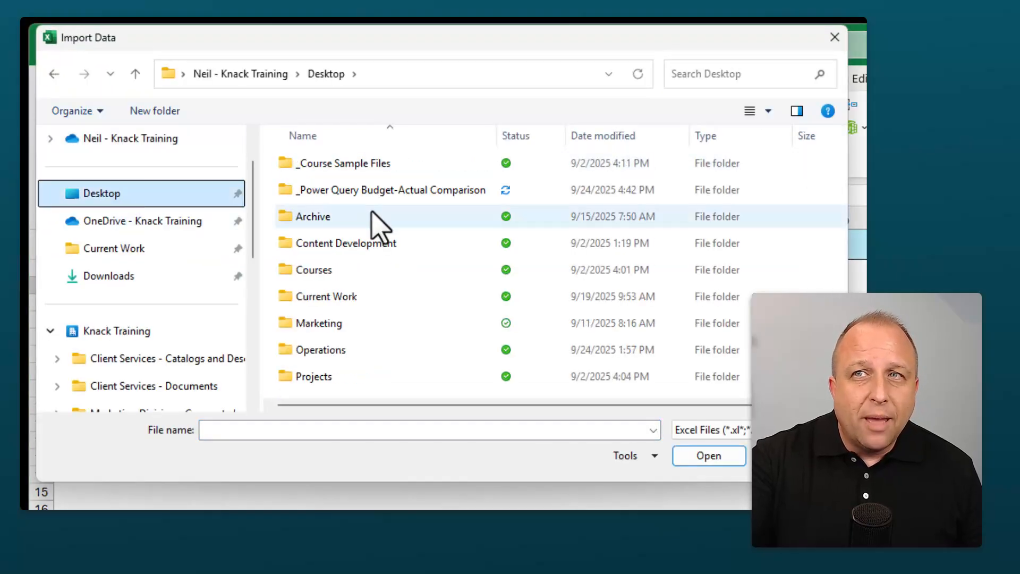
pyautogui.doubleClick(384, 192)
pyautogui.click(383, 192)
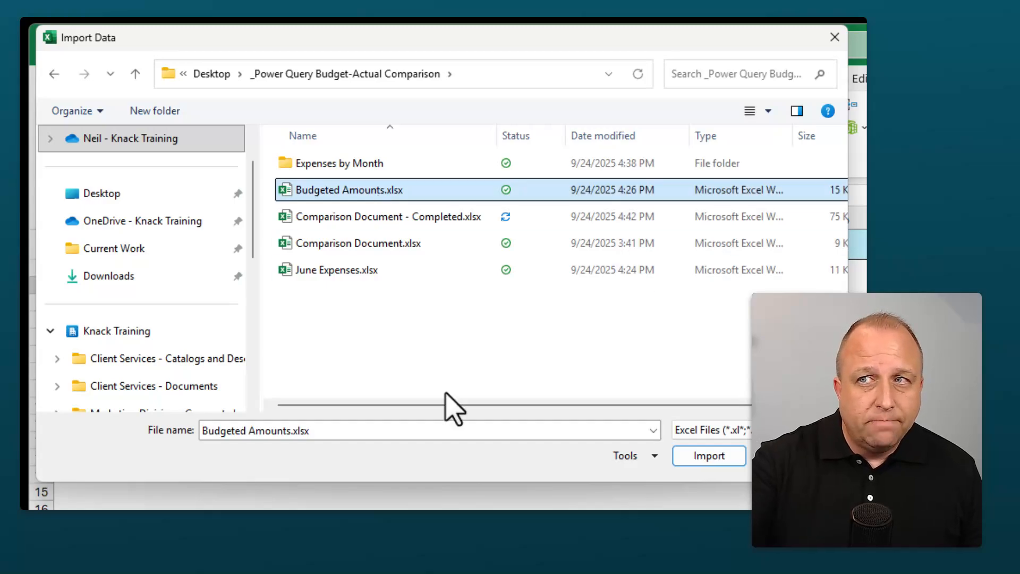
pyautogui.click(691, 462)
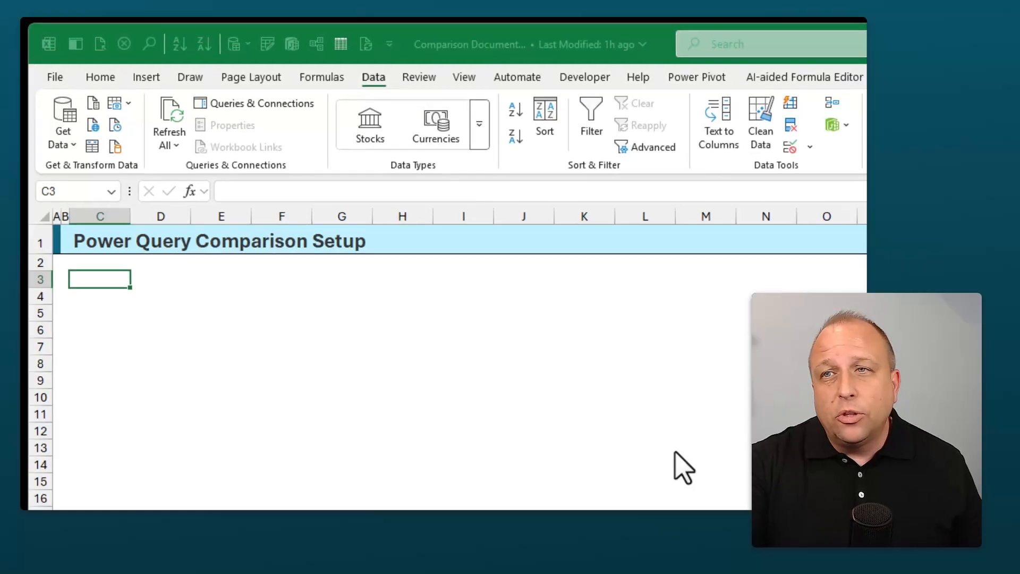
pyautogui.click(316, 190)
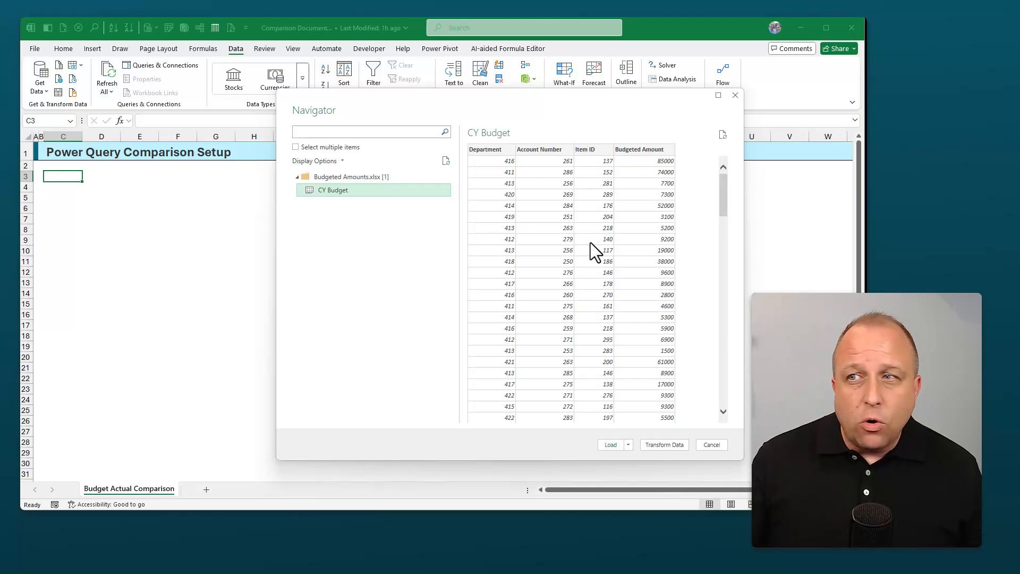
pyautogui.click(664, 445)
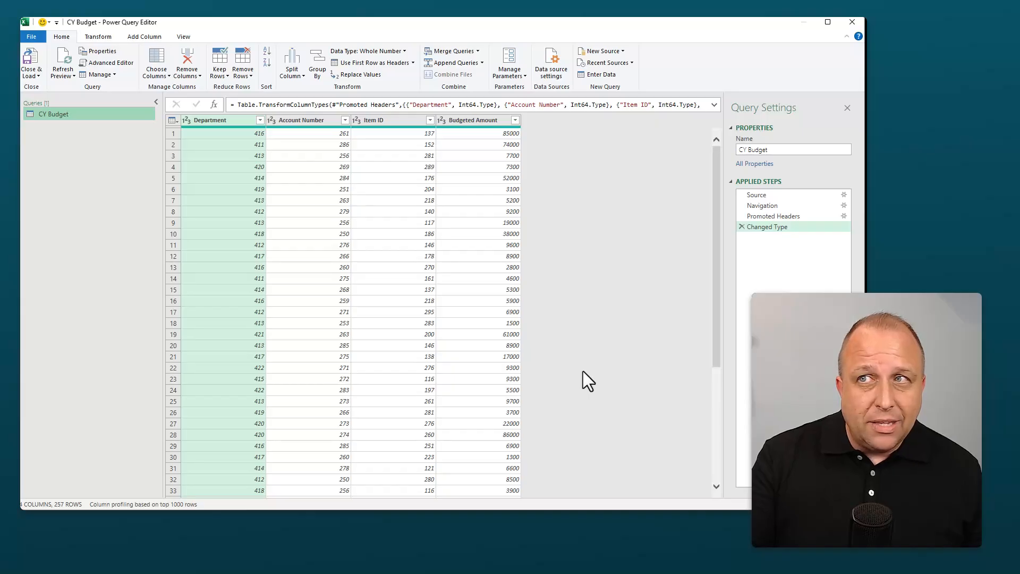
# - Change the Budgeted Amount column's data type to Currency, replacing the existing type conversion
pyautogui.click(453, 122)
pyautogui.click(442, 122)
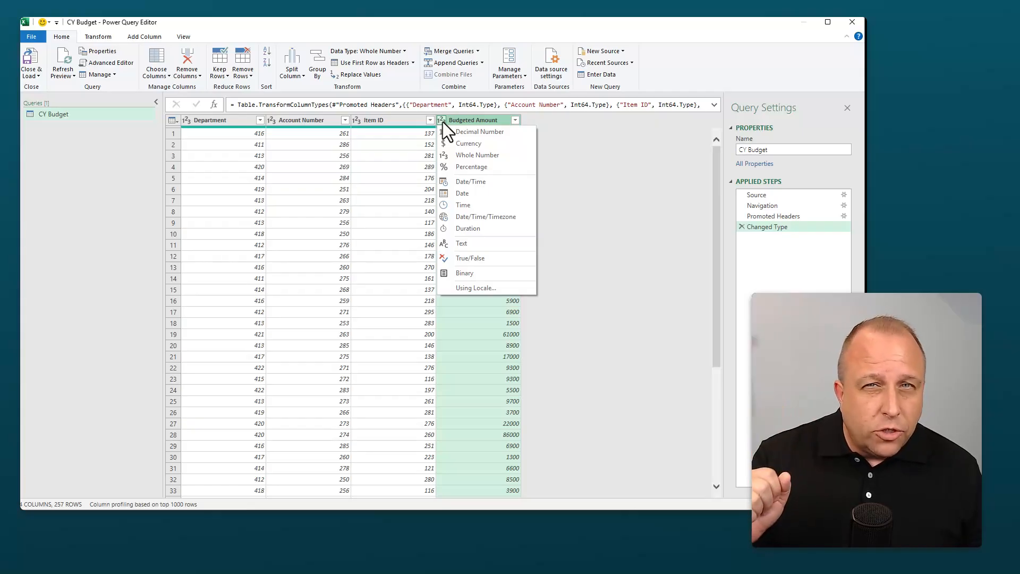
pyautogui.click(483, 140)
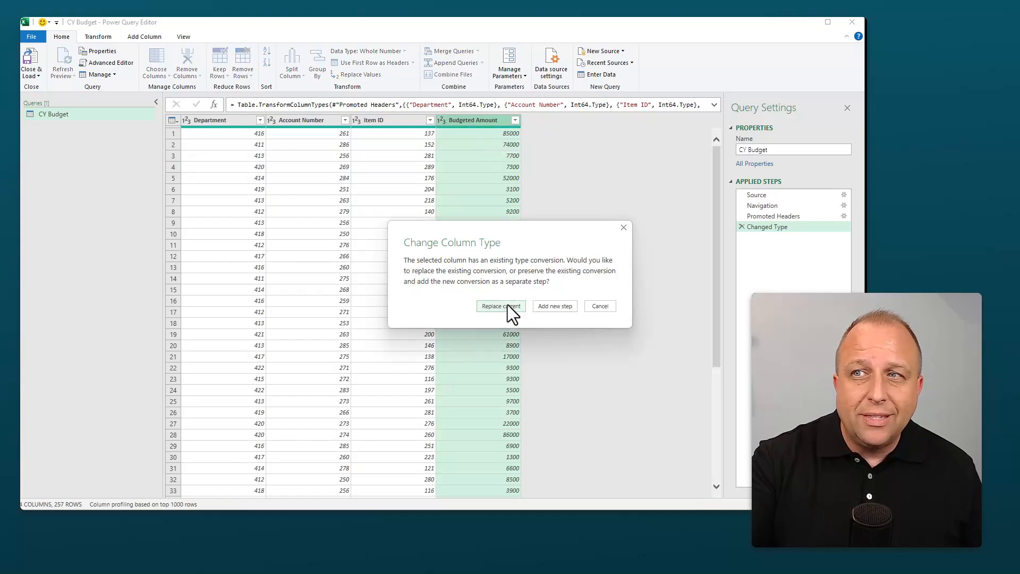
pyautogui.click(508, 304)
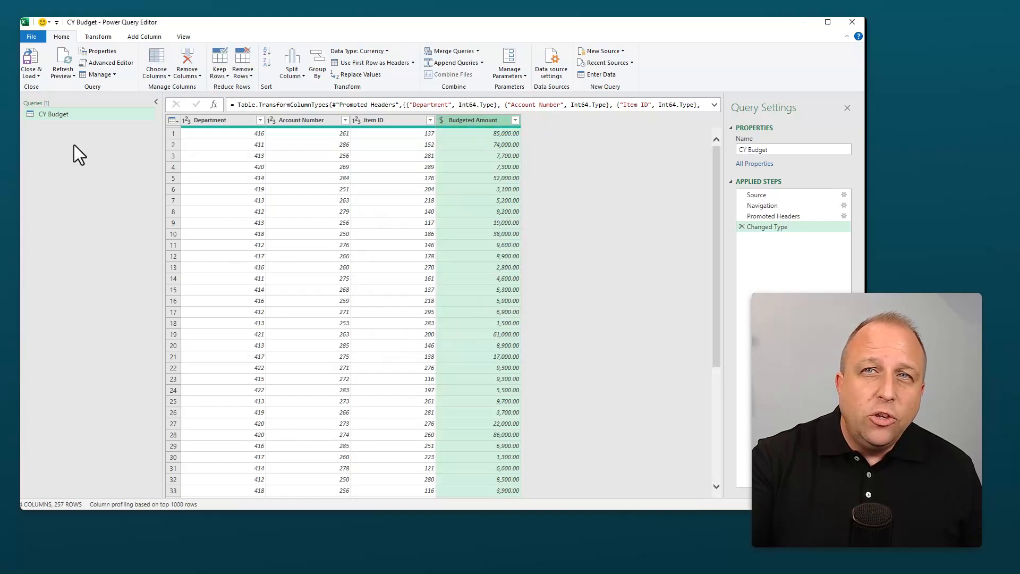
# - Close the query editor and load the CY Budget query as a connection only
pyautogui.click(59, 112)
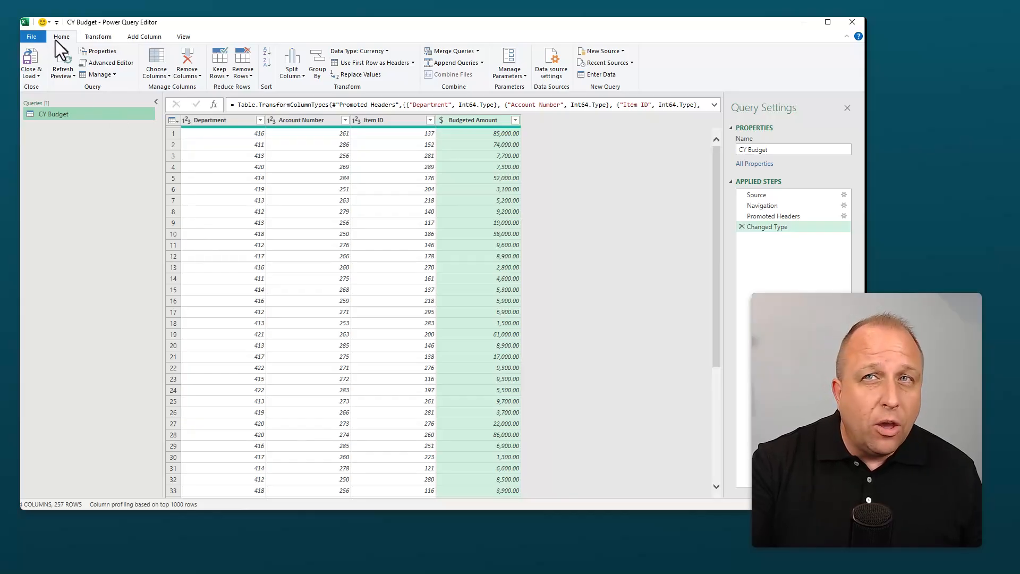
pyautogui.click(32, 77)
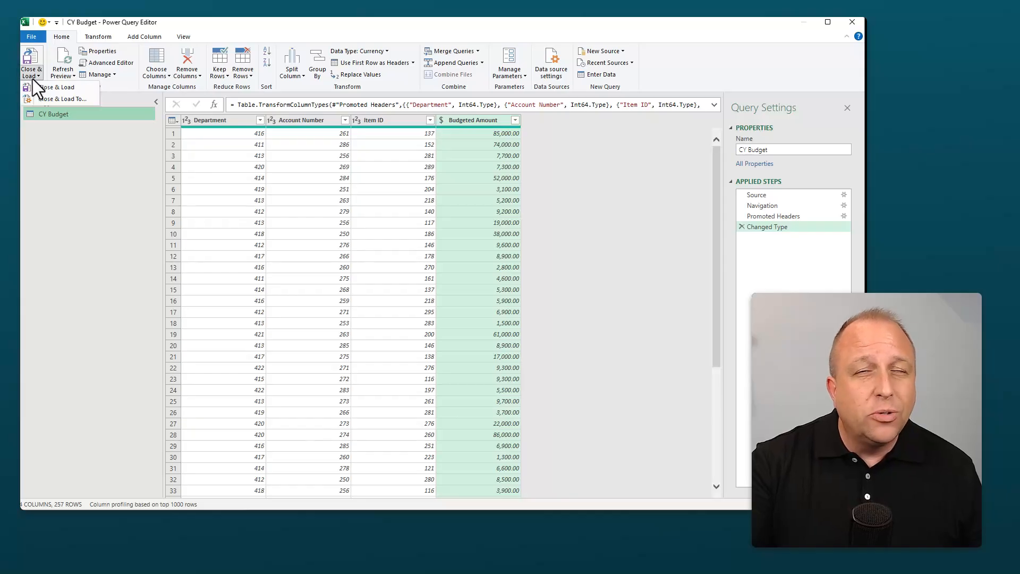
pyautogui.click(87, 100)
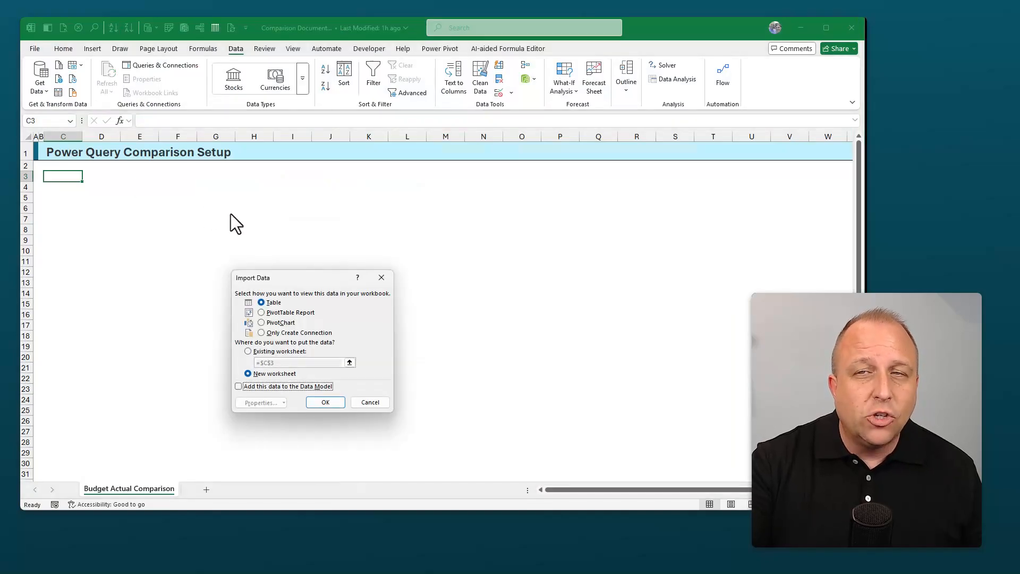
pyautogui.click(295, 332)
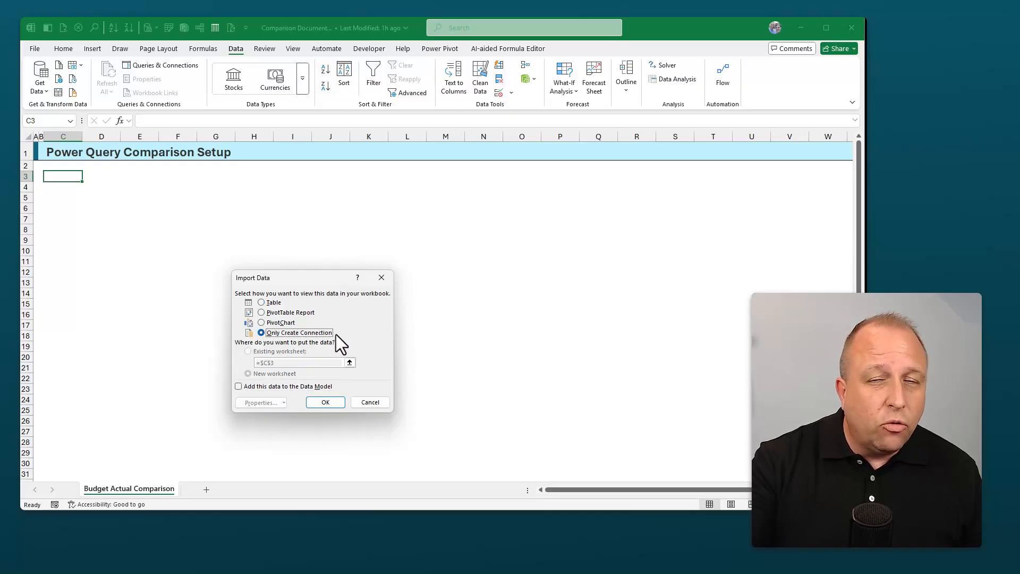
pyautogui.click(337, 403)
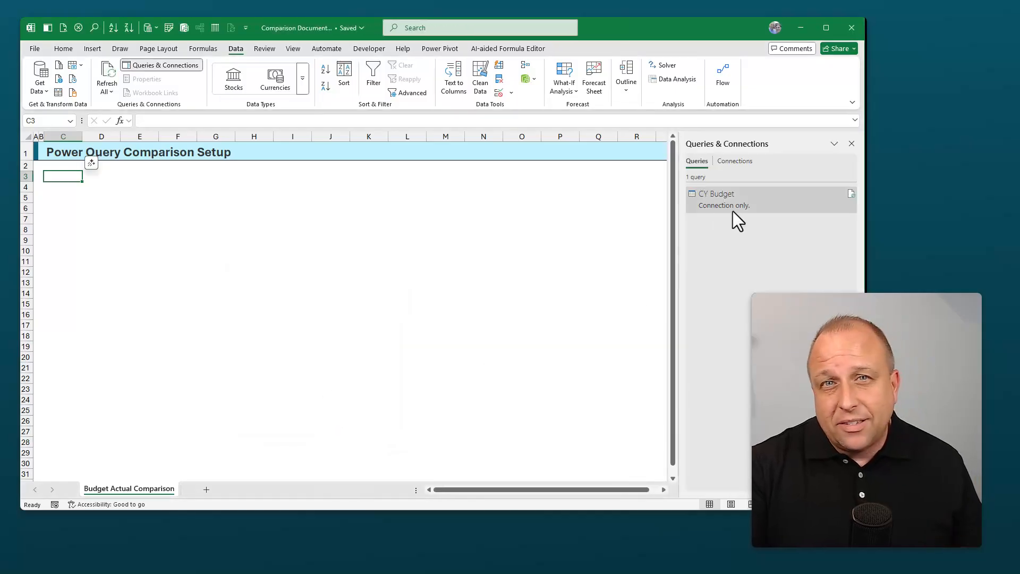
pyautogui.moveTo(732, 211)
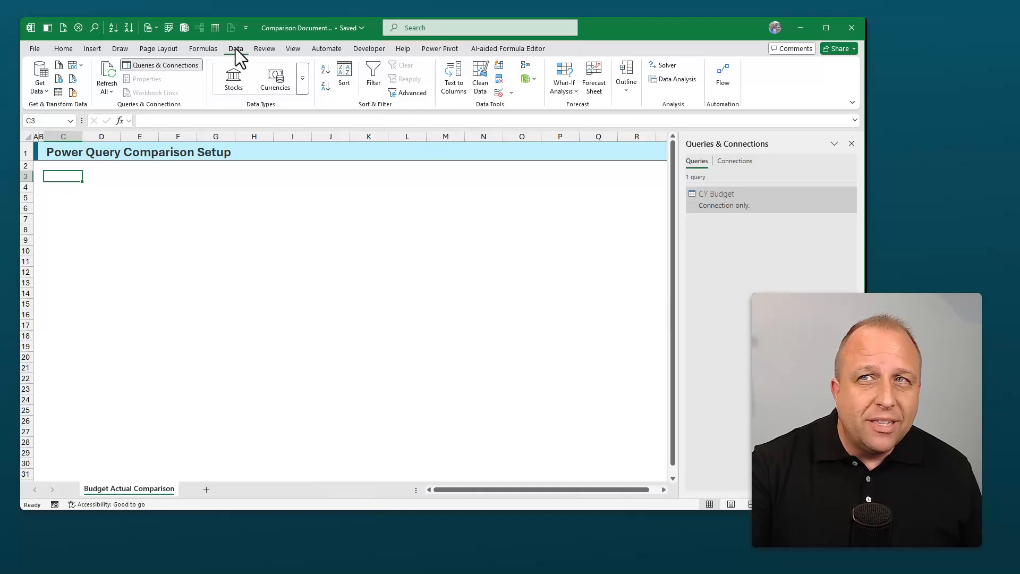
# - Get data from the Expenses by Month folder inside the desktop's _Power Query Budget-Actual Comparison folder
pyautogui.click(35, 80)
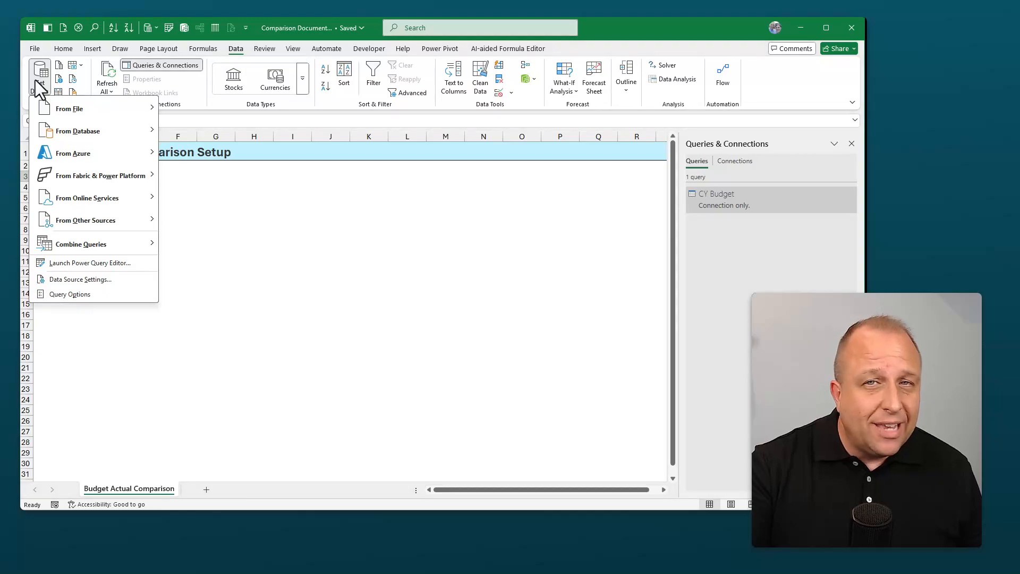
pyautogui.moveTo(85, 109)
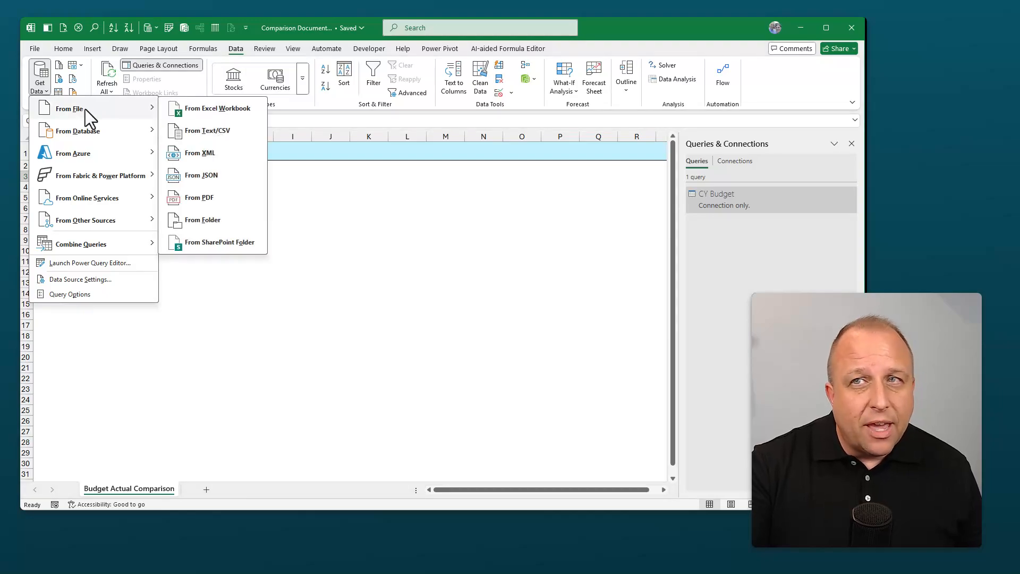
pyautogui.click(249, 215)
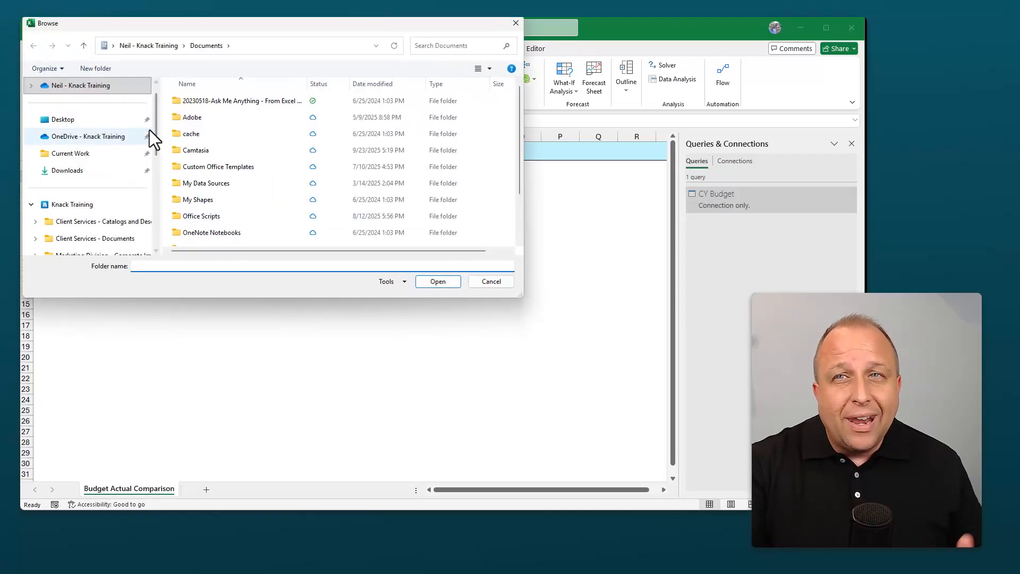
pyautogui.click(117, 118)
pyautogui.doubleClick(202, 113)
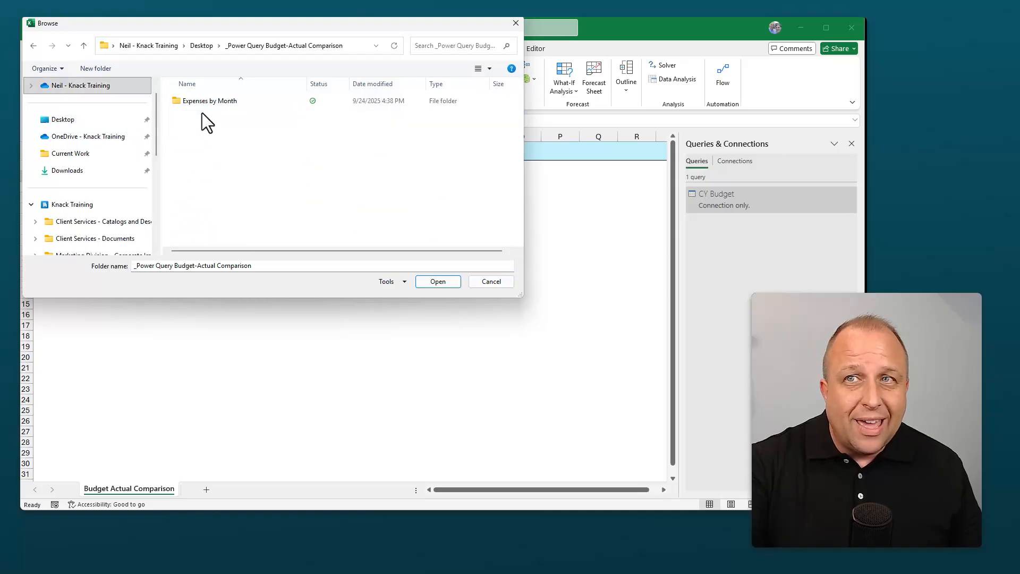
pyautogui.click(225, 100)
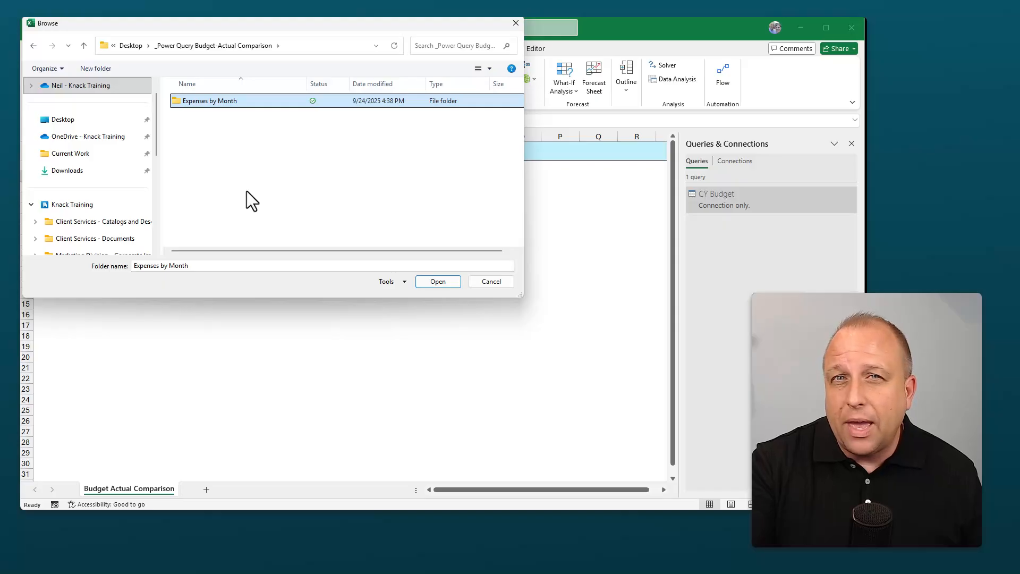
pyautogui.click(437, 282)
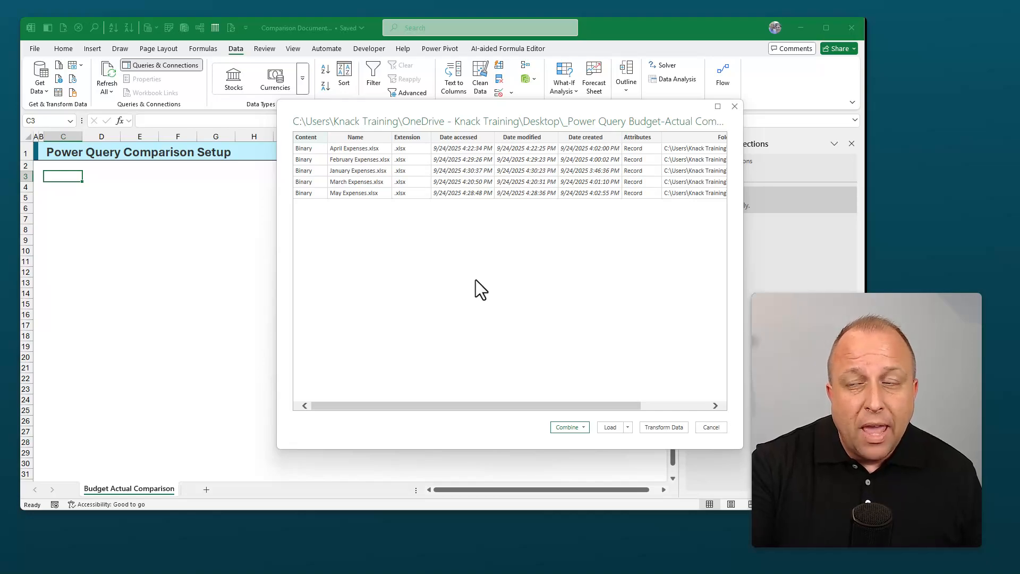
# - Combine and transform the monthly expense files, extracting Sheet1 from each file
pyautogui.click(578, 430)
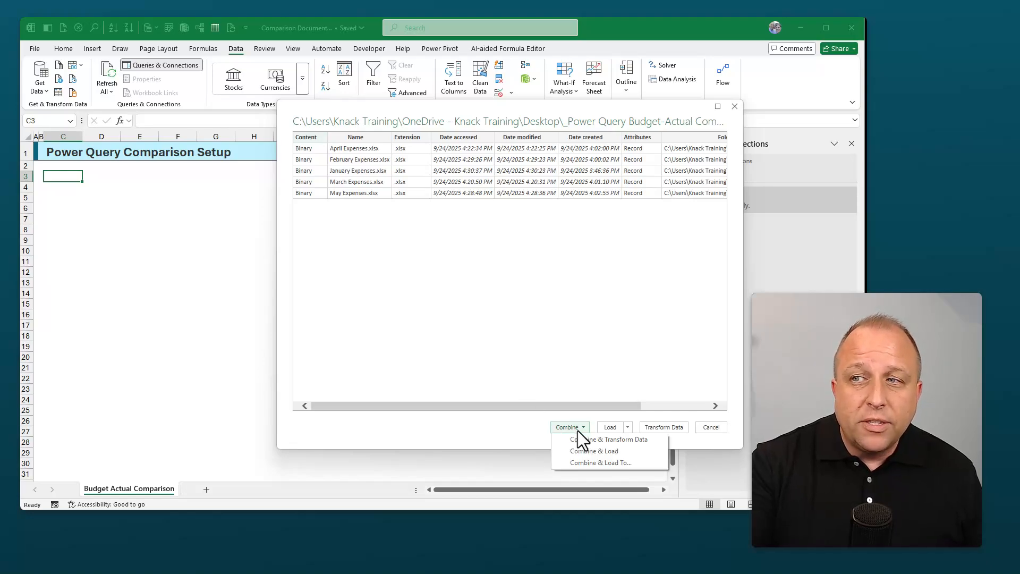
pyautogui.click(607, 439)
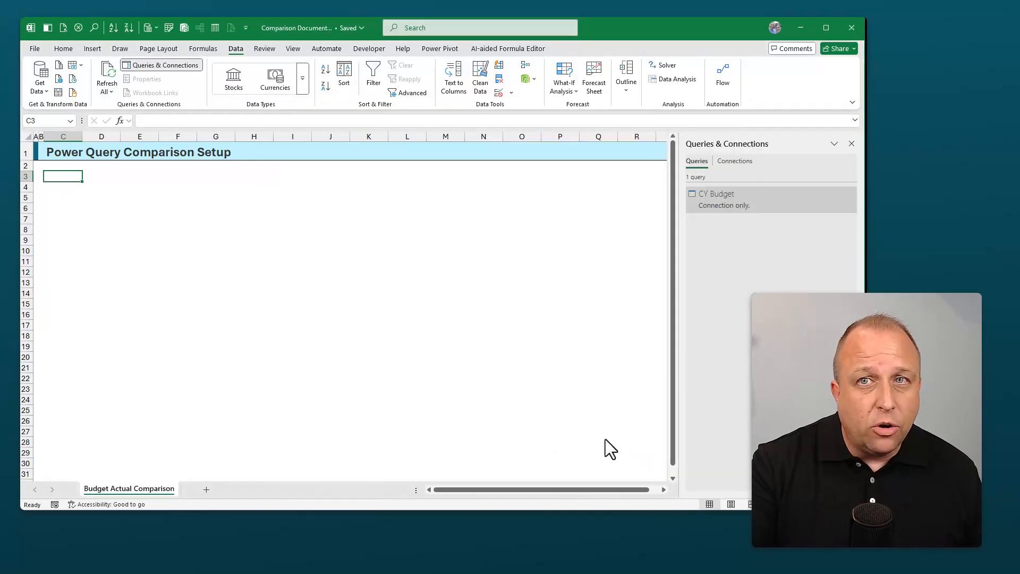
pyautogui.click(337, 210)
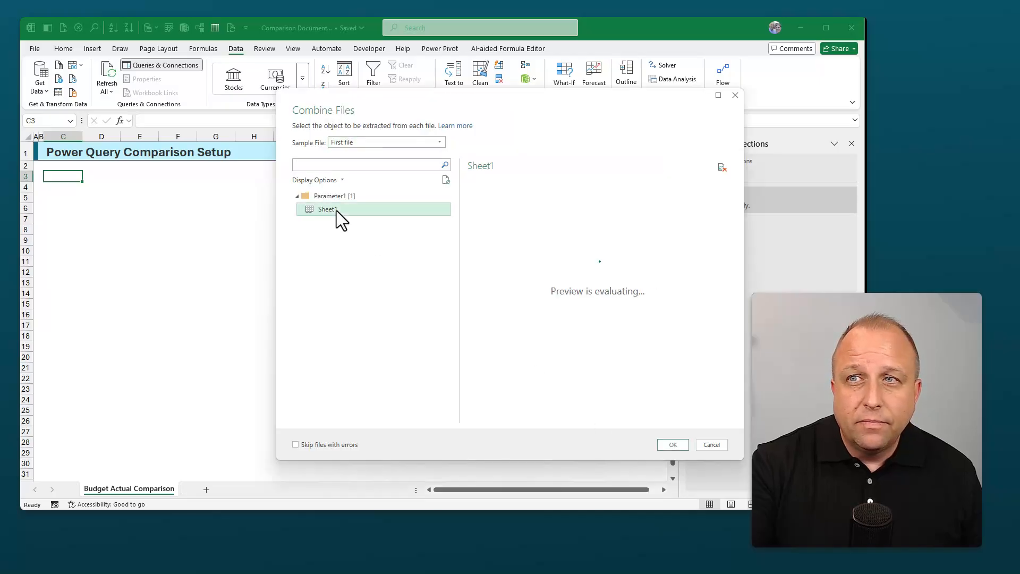
pyautogui.click(674, 445)
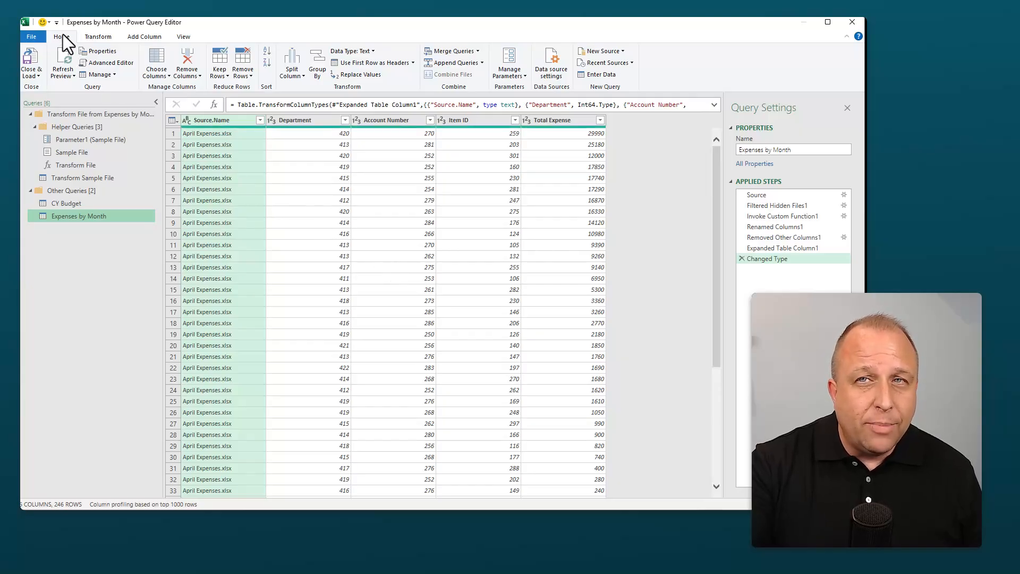
# - Close the query editor and load the Expenses by Month query as a connection only
pyautogui.click(34, 75)
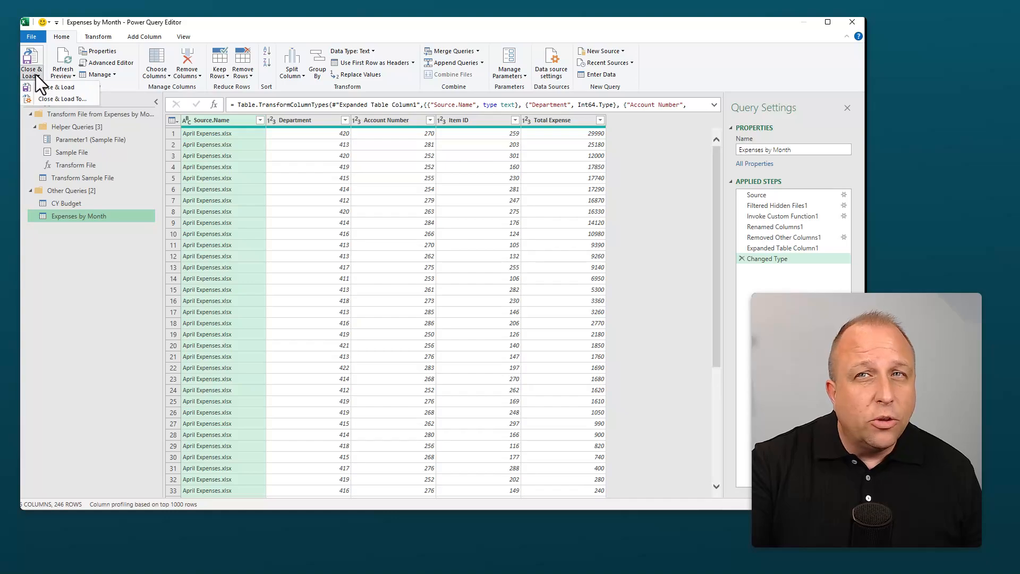
pyautogui.click(75, 98)
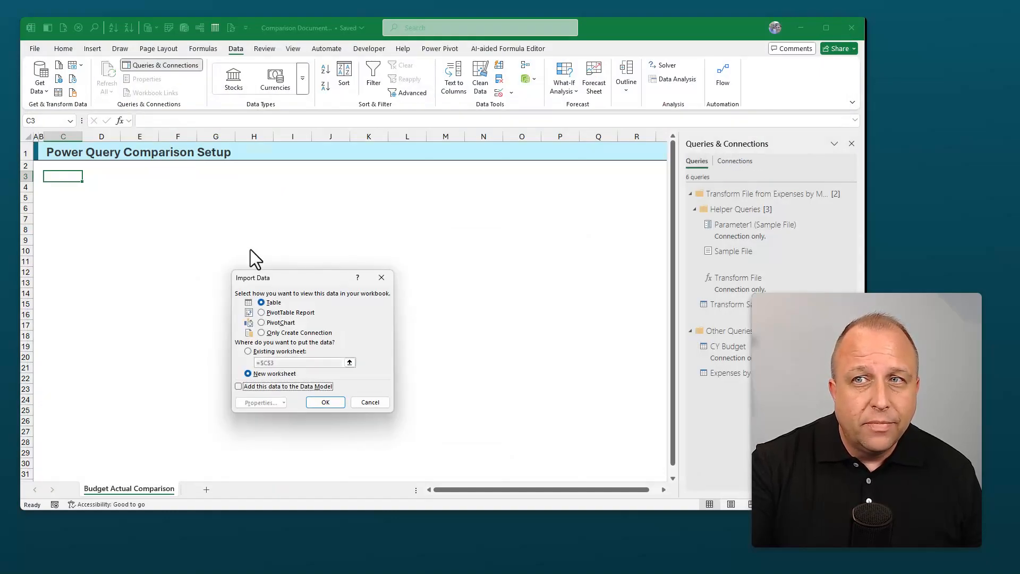
pyautogui.click(285, 334)
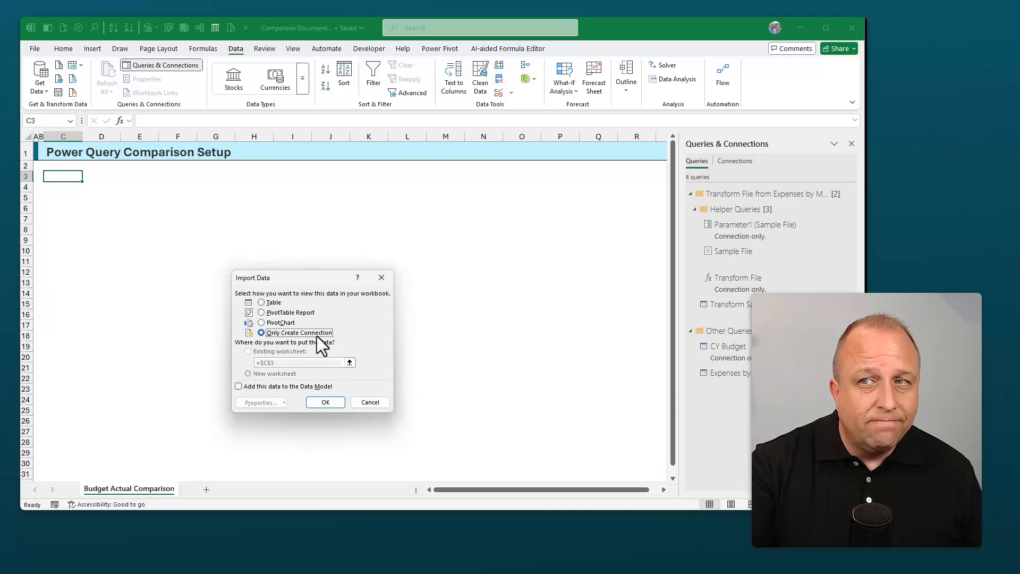
pyautogui.click(322, 401)
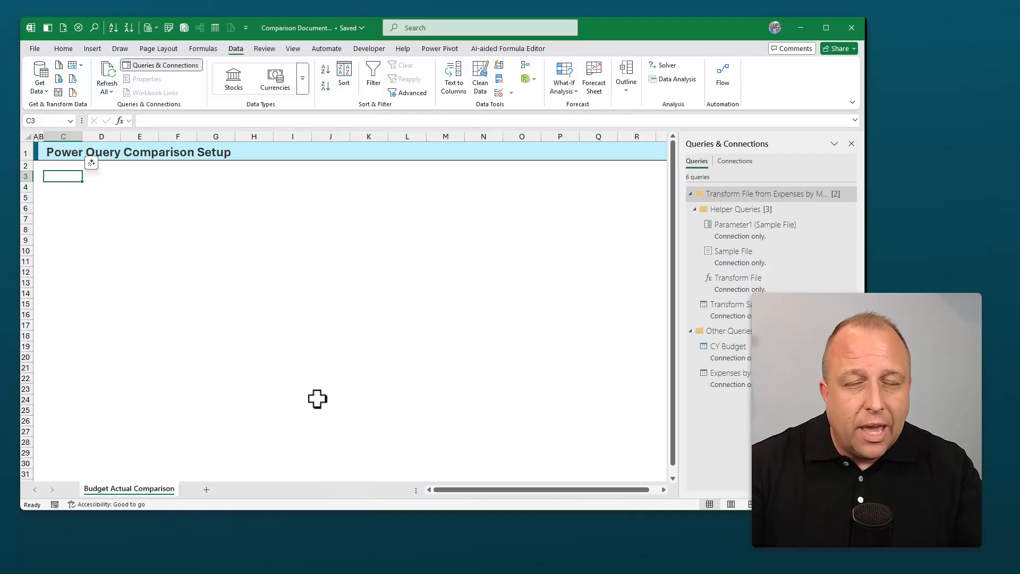
# - Reopen the Expenses by Month query for editing and review its Department, Account Number and Item ID columns
pyautogui.doubleClick(741, 379)
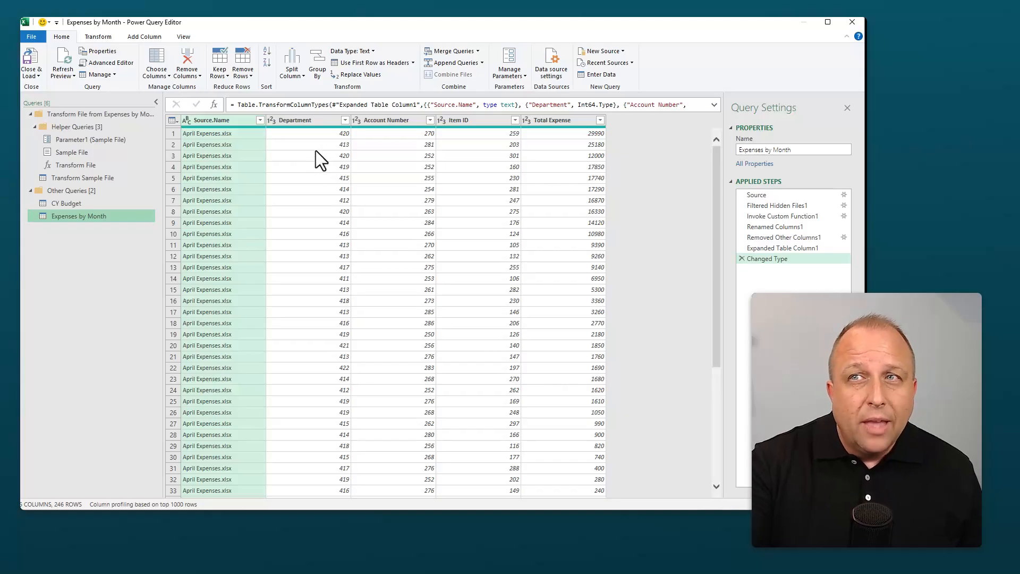
pyautogui.click(328, 119)
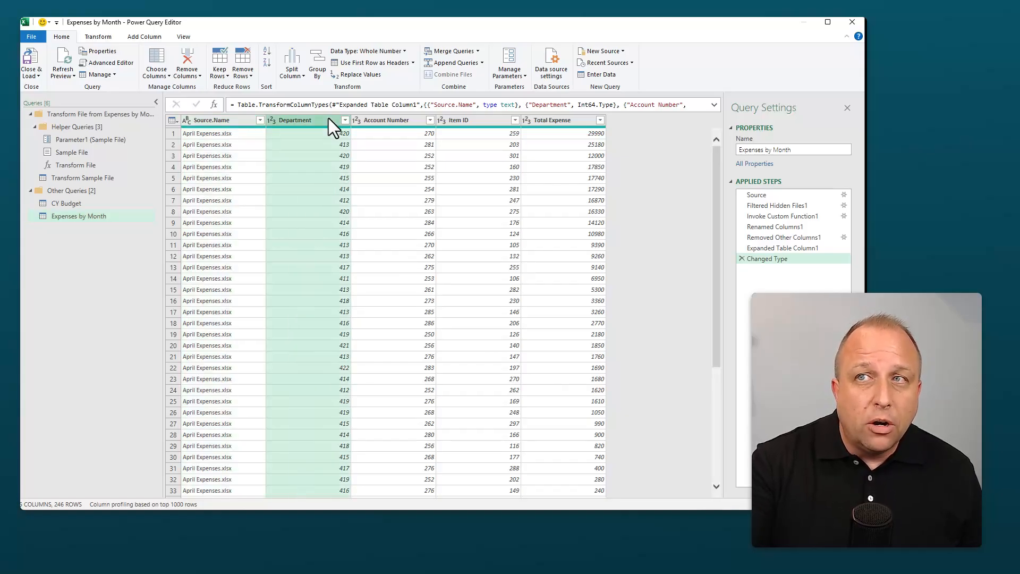
pyautogui.click(403, 119)
pyautogui.click(474, 120)
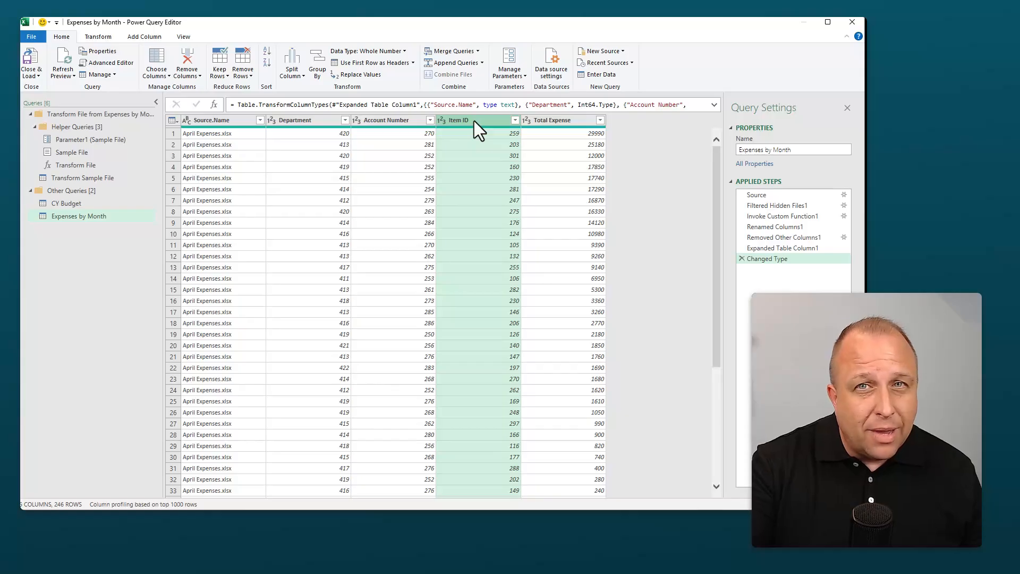
# - In CY Budget, add a hyphen-separated merged column of Department, Account Number and Item ID named Budget Item ID, and make it the first column
pyautogui.click(86, 207)
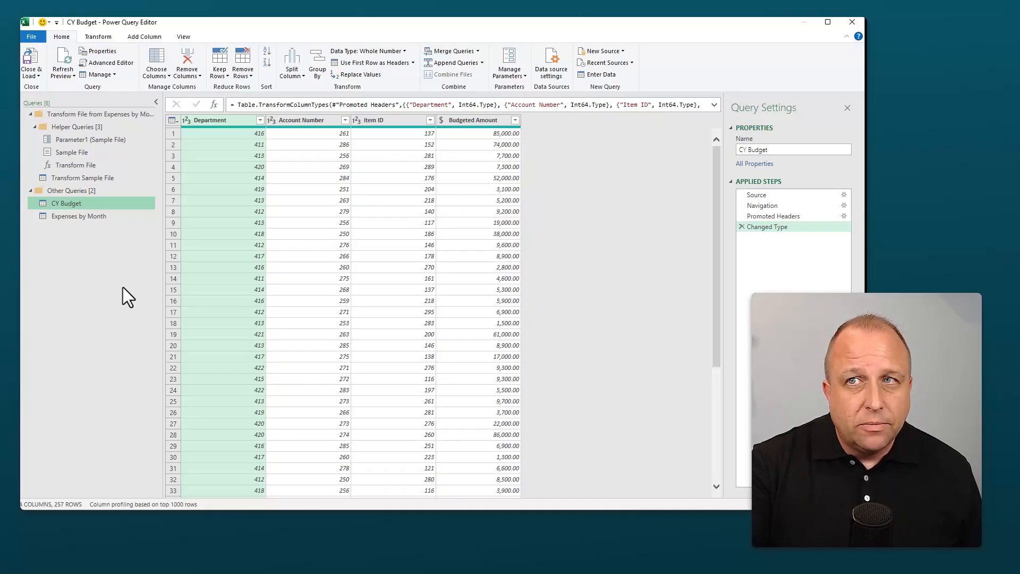
pyautogui.click(230, 123)
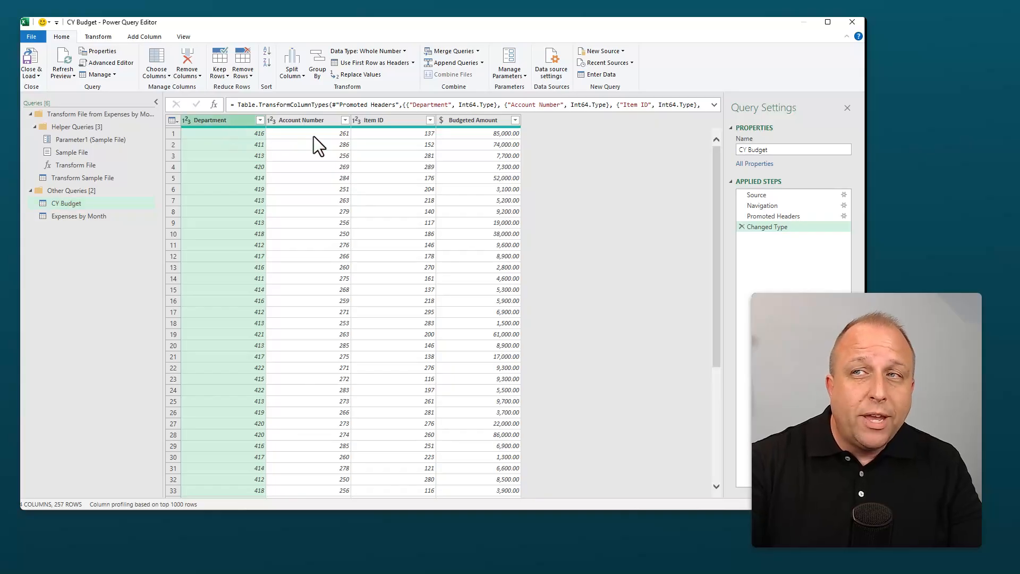
pyautogui.keyDown('shift'); pyautogui.click(390, 119); pyautogui.keyUp('shift')
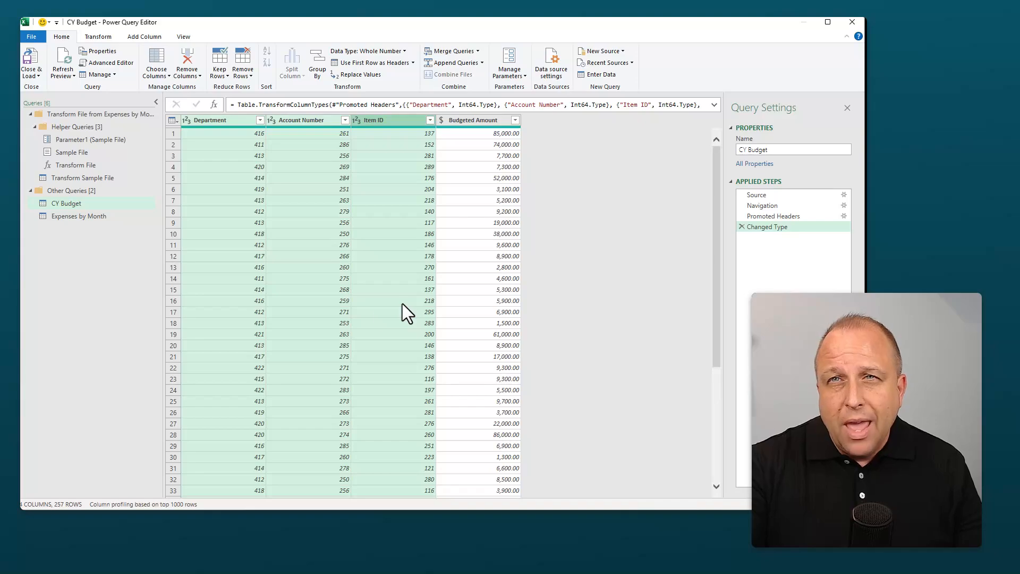
pyautogui.click(143, 40)
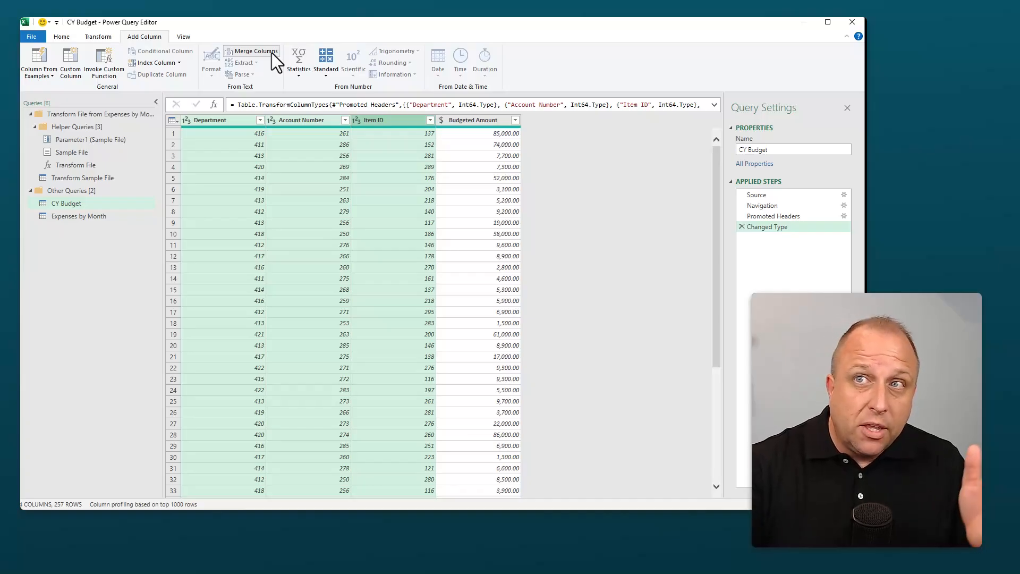
pyautogui.click(273, 53)
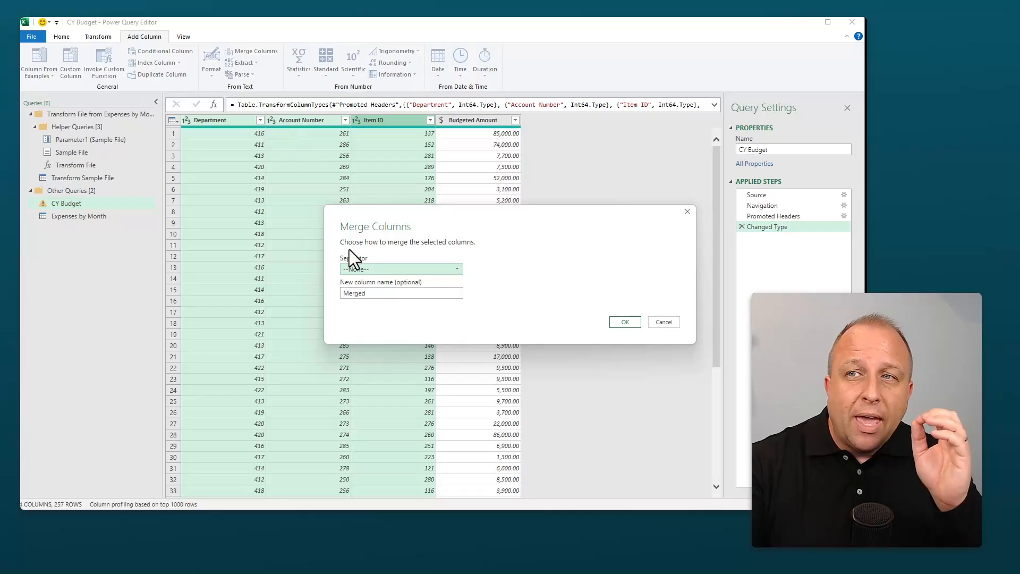
pyautogui.click(396, 269)
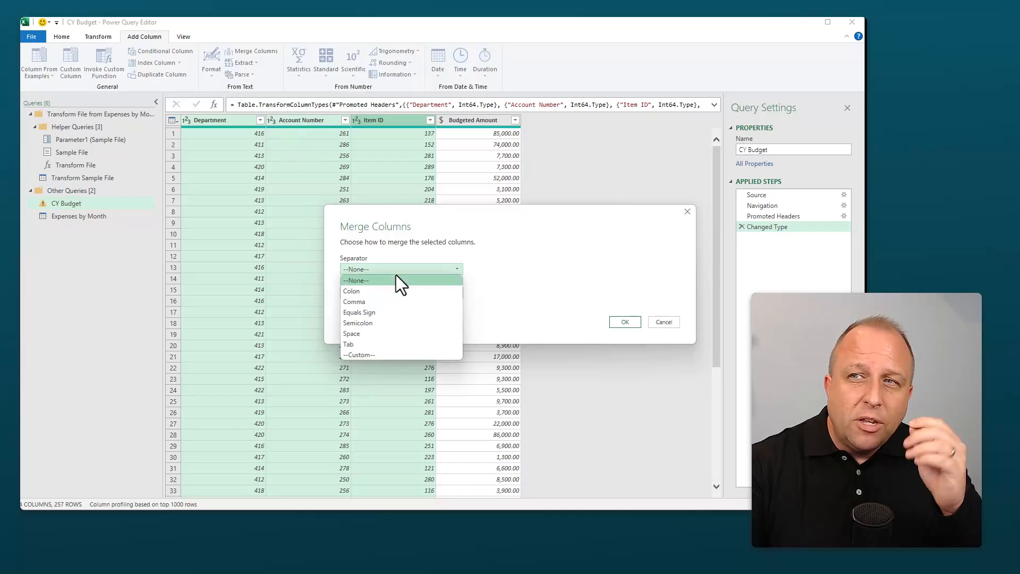
pyautogui.click(385, 353)
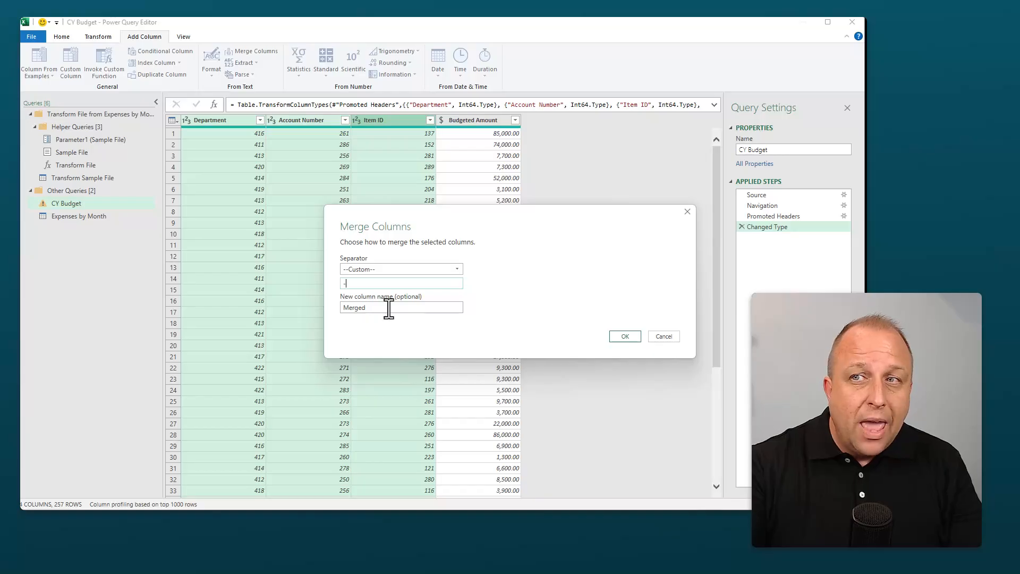
pyautogui.doubleClick(367, 308)
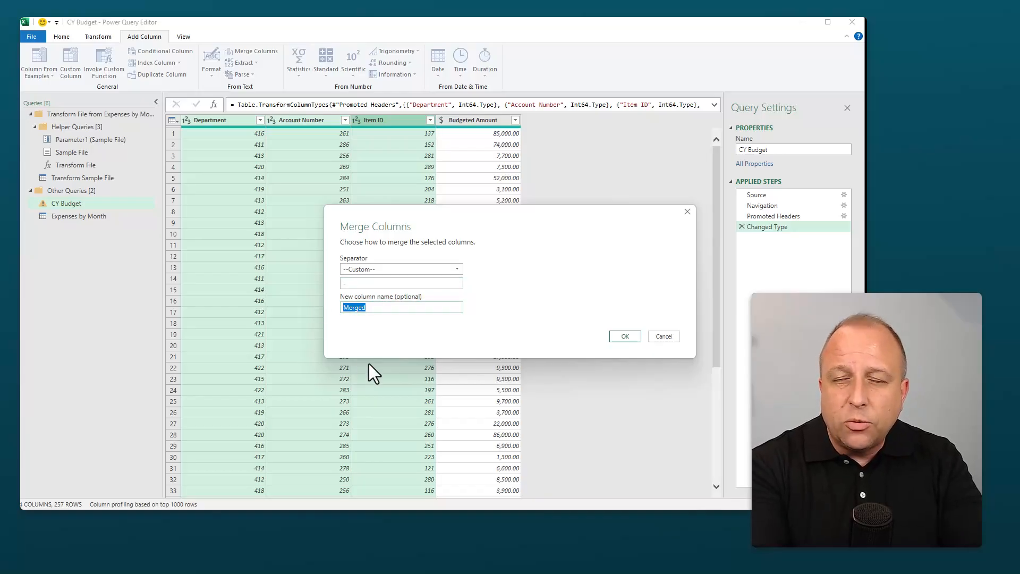
pyautogui.write('Budget I')
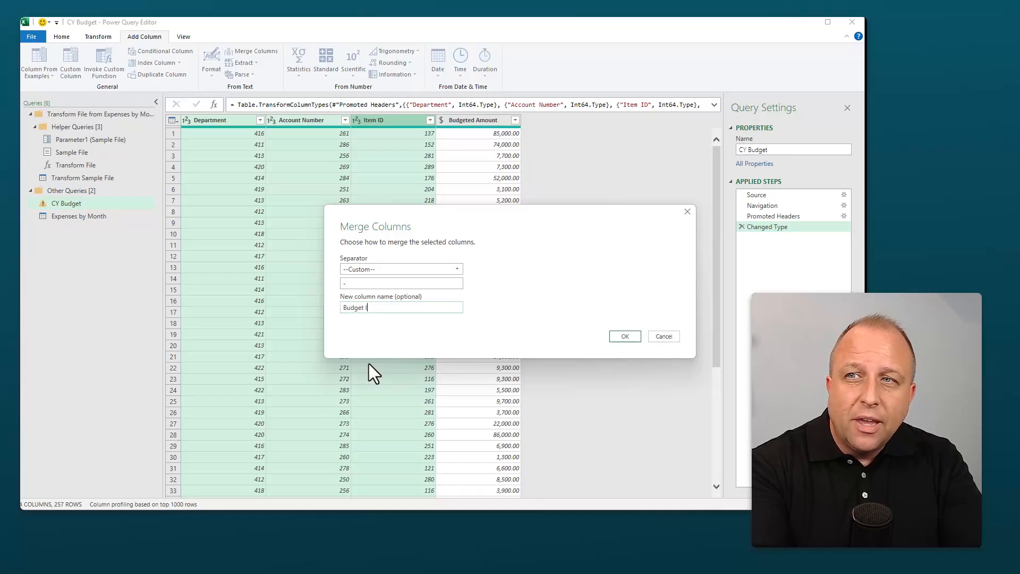
pyautogui.write('tem ID')
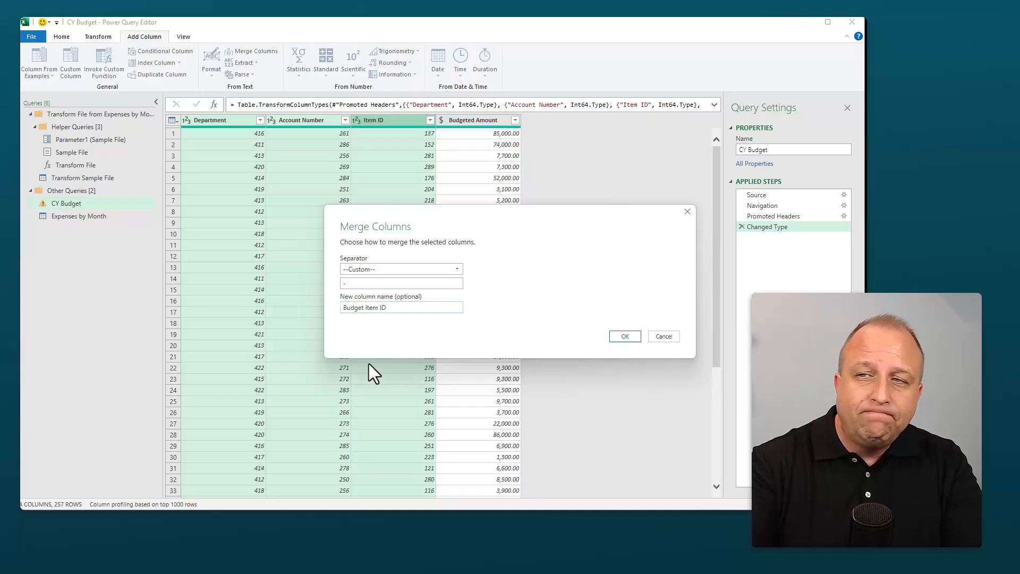
pyautogui.click(627, 336)
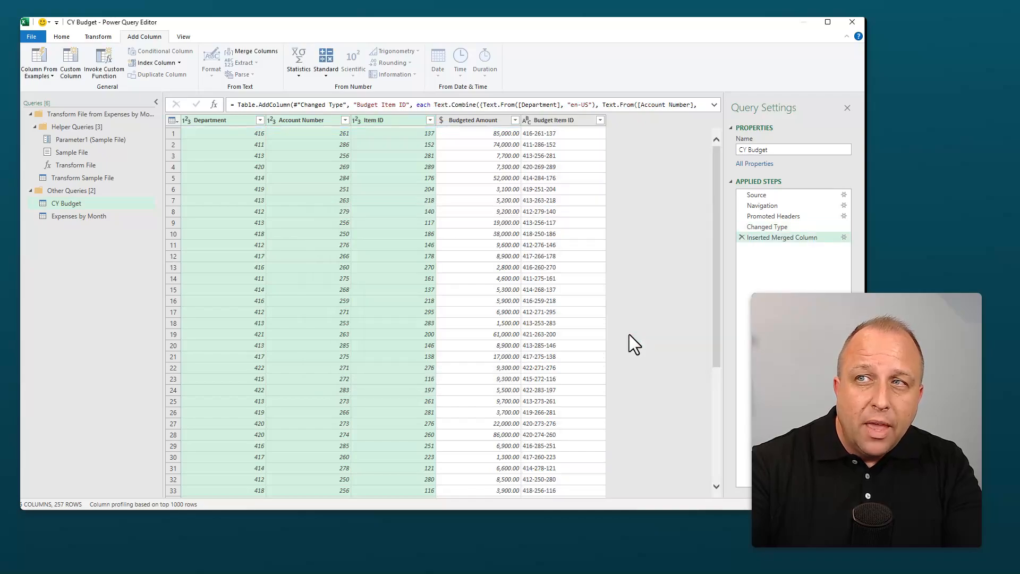
pyautogui.click(559, 119)
pyautogui.moveTo(573, 117); pyautogui.dragTo(224, 118)
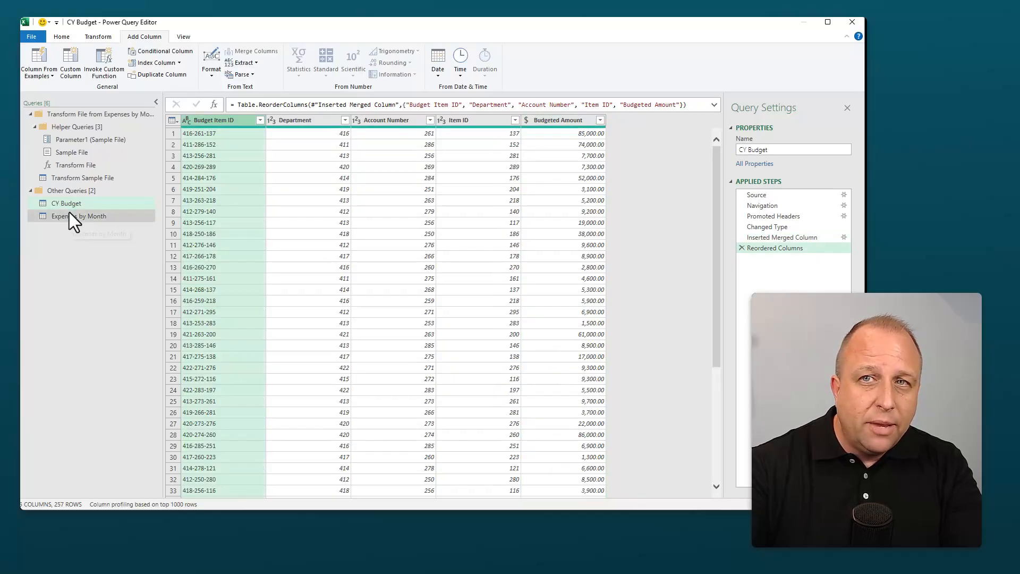
# - In Expenses by Month, merge Department, Account Number and Item ID with hyphens into a new Budget Item ID column, and place it first
pyautogui.click(71, 216)
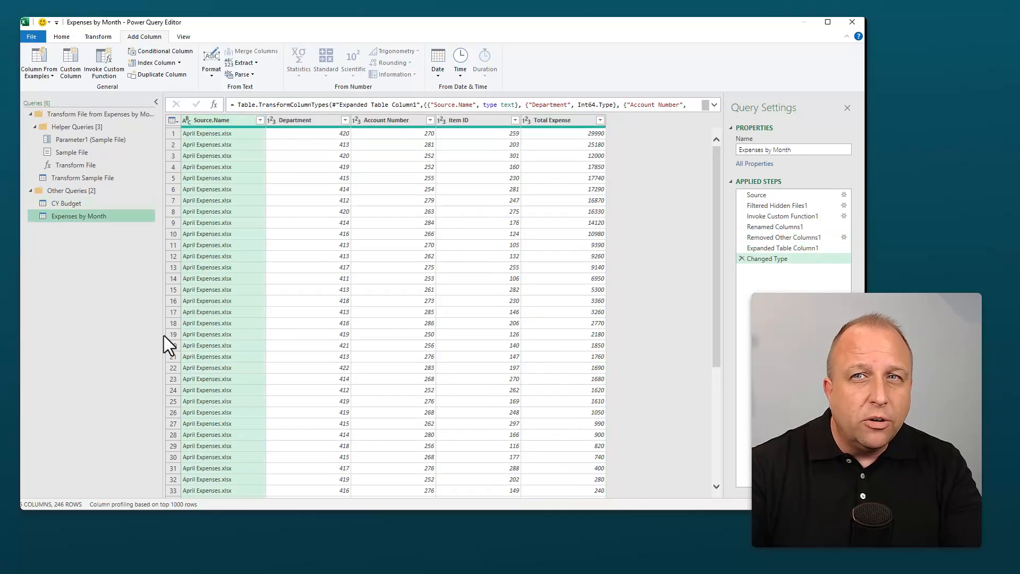
pyautogui.click(314, 121)
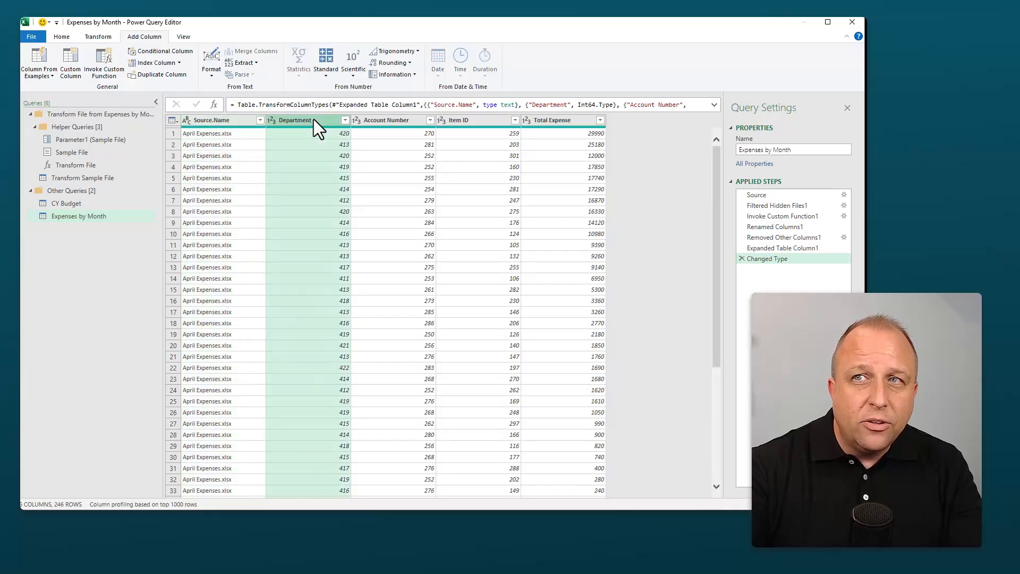
pyautogui.keyDown('shift'); pyautogui.click(495, 119); pyautogui.keyUp('shift')
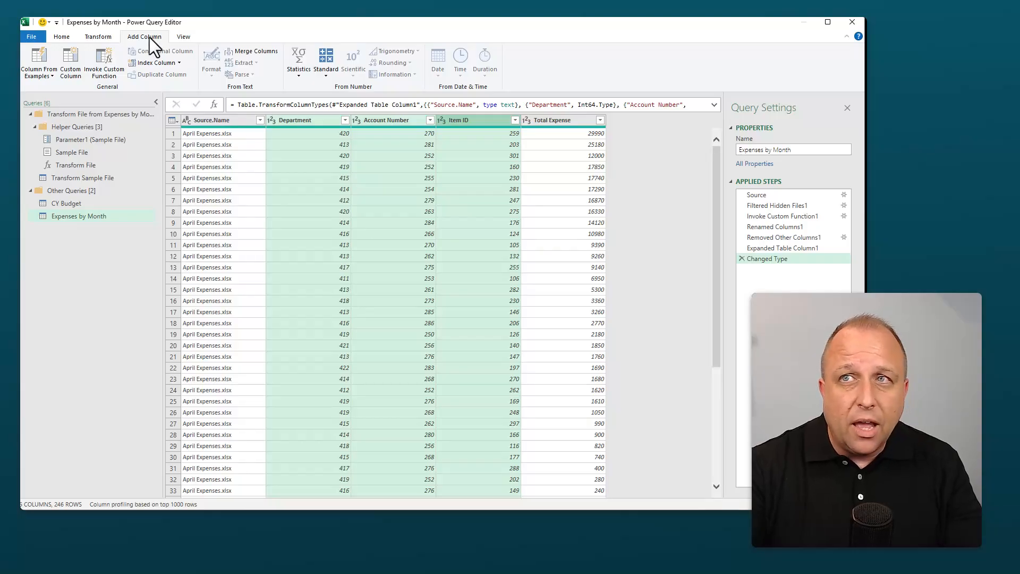
pyautogui.click(267, 53)
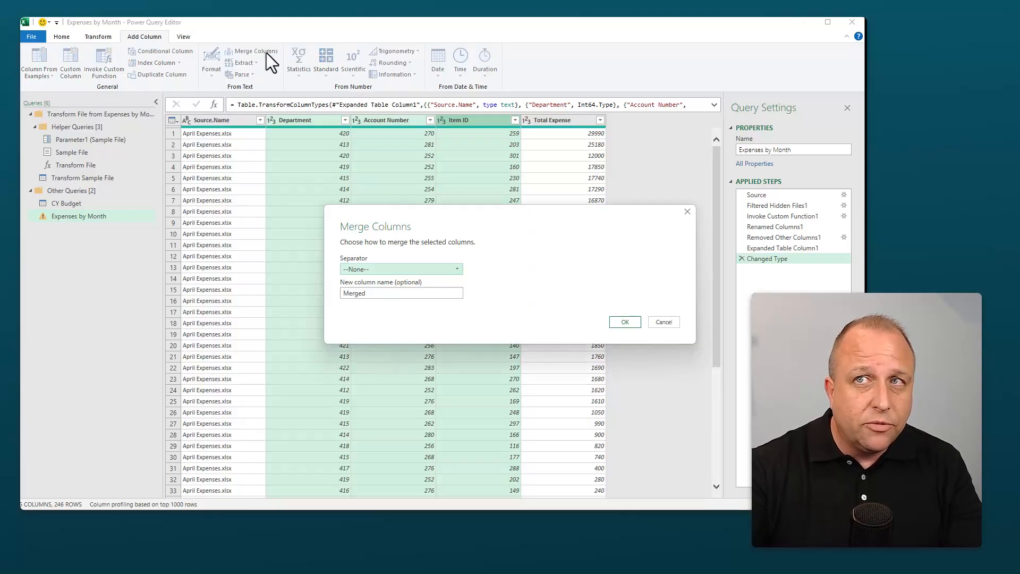
pyautogui.click(392, 271)
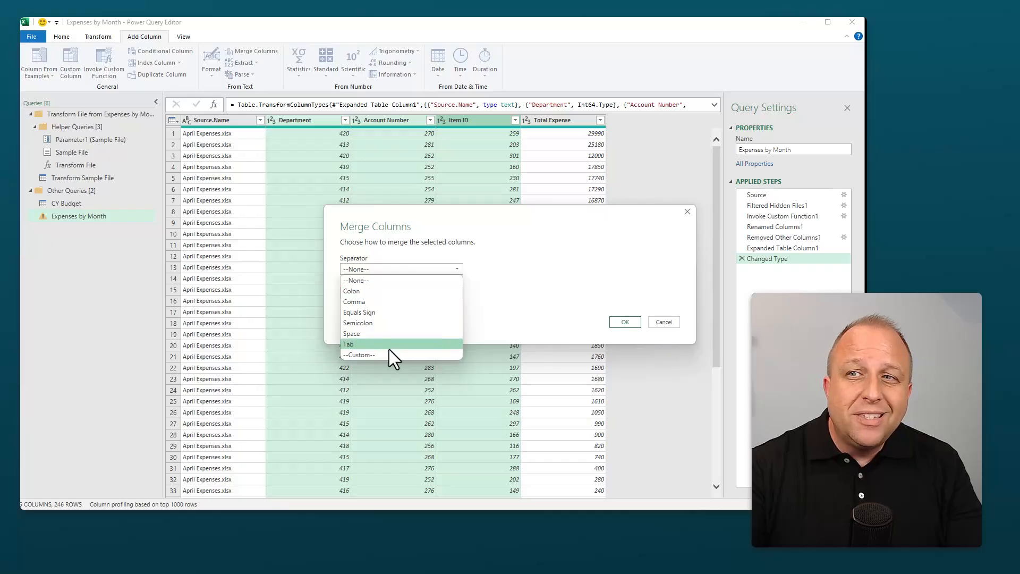
pyautogui.click(397, 358)
pyautogui.click(394, 286)
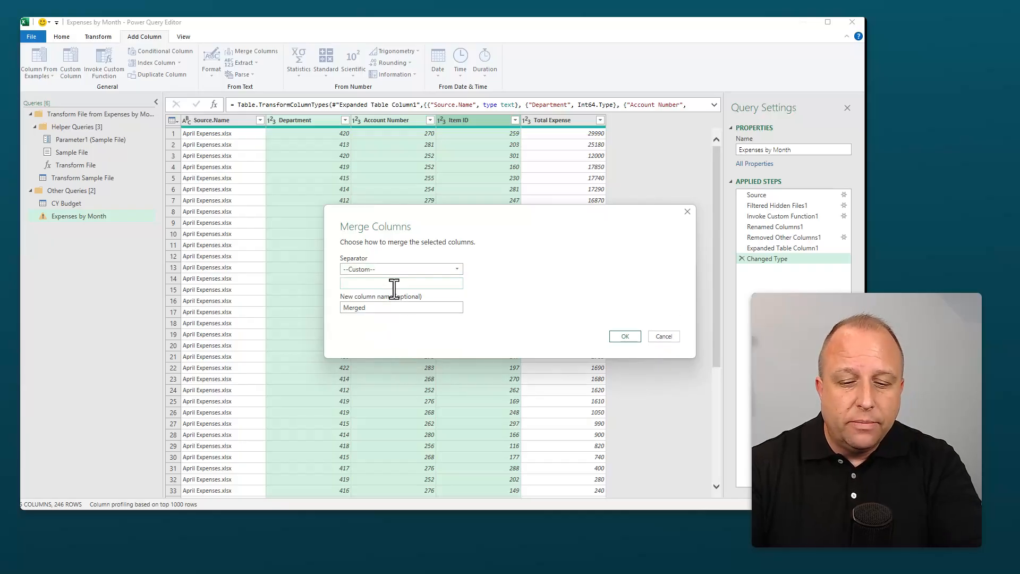
pyautogui.doubleClick(366, 307)
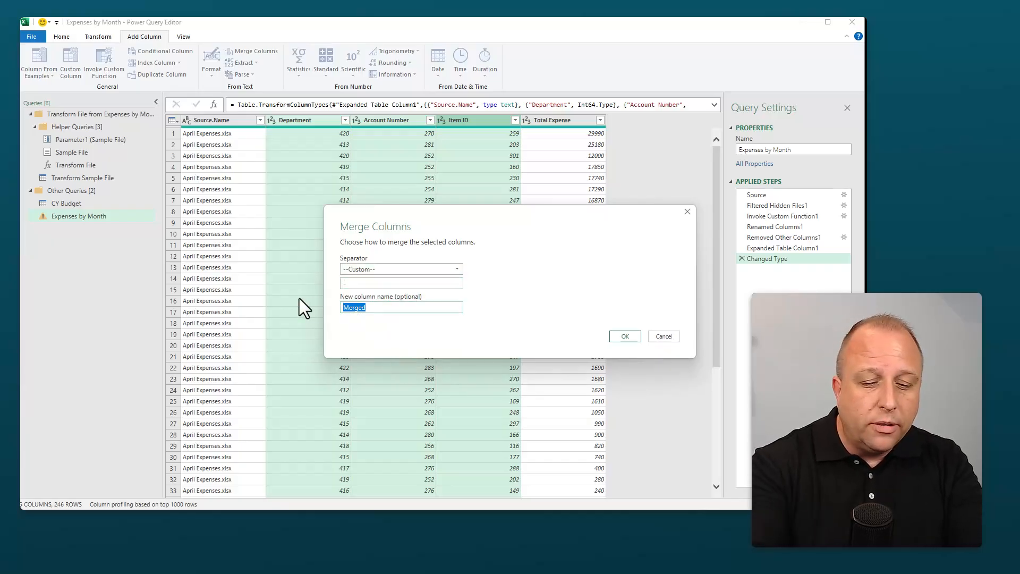
pyautogui.write('Budget It')
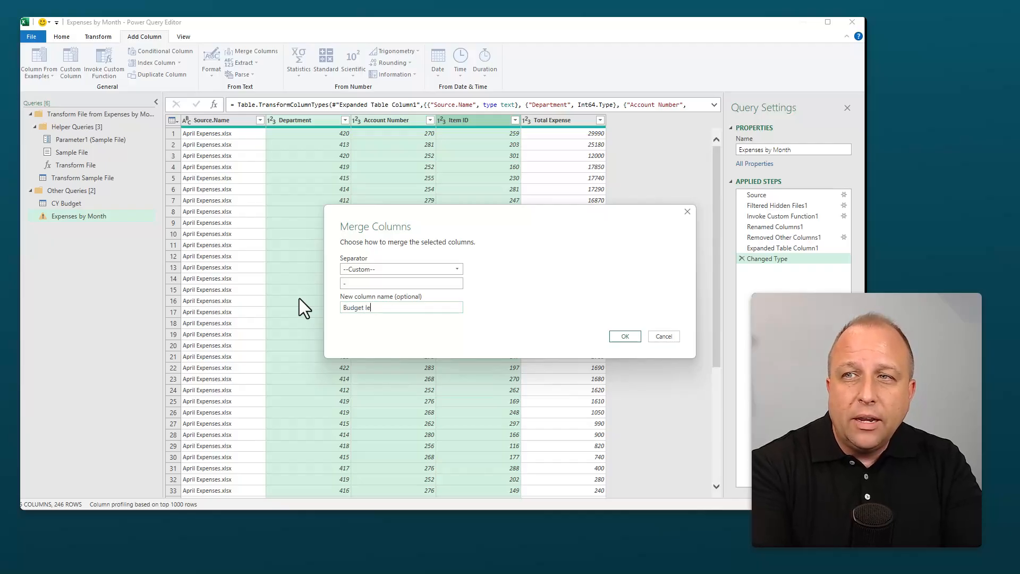
pyautogui.write('em ID')
pyautogui.press('Return')
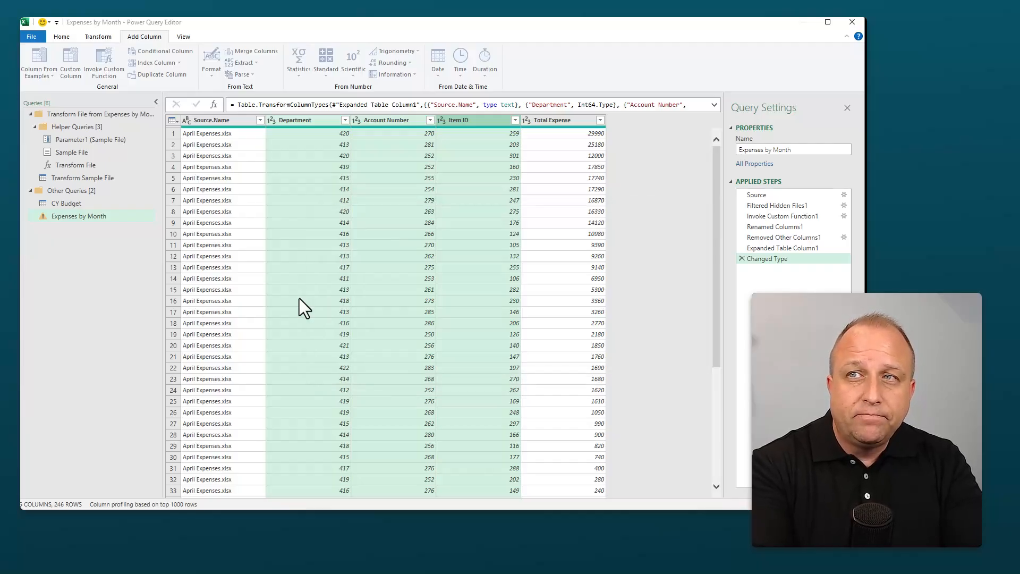
pyautogui.click(621, 121)
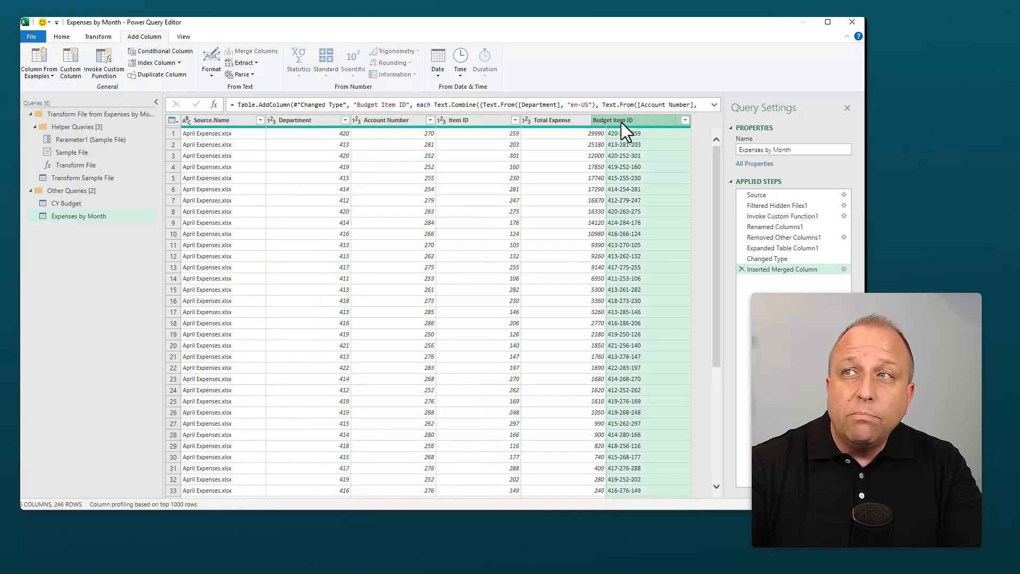
pyautogui.moveTo(621, 122); pyautogui.dragTo(217, 120)
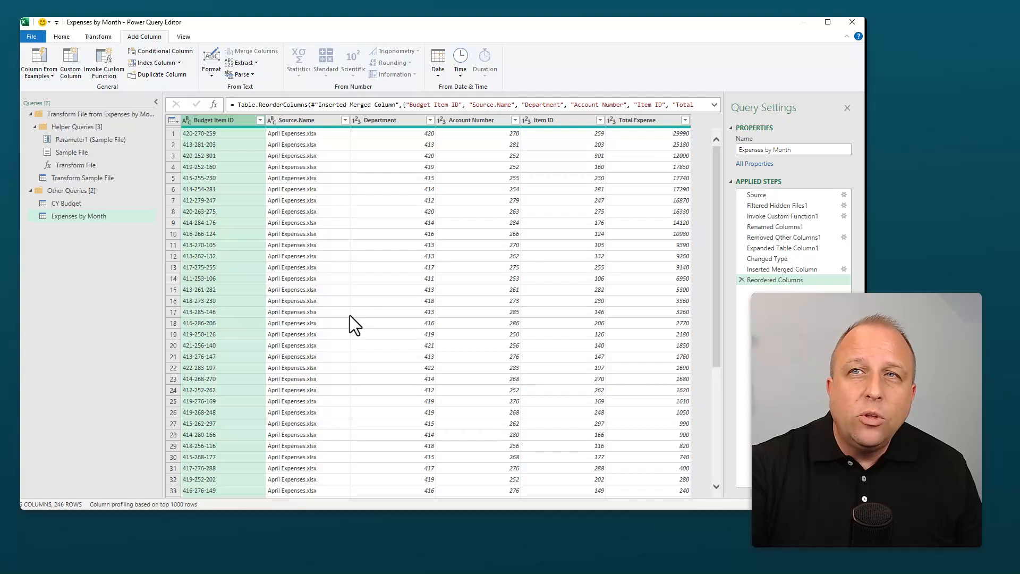
# - Change the data type of the Total Expense column in Expenses by Month to Currency
pyautogui.click(96, 35)
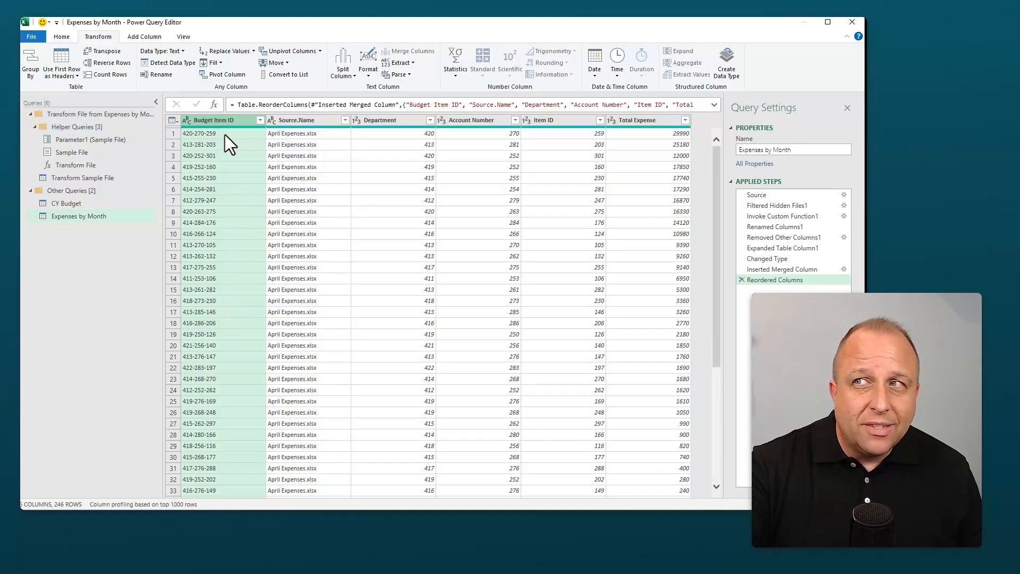
pyautogui.click(614, 121)
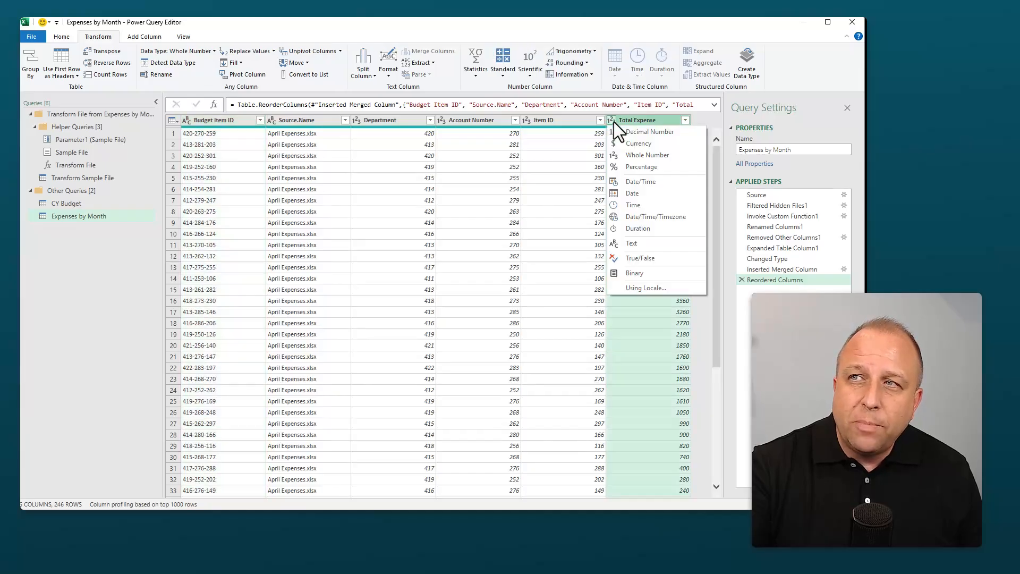
pyautogui.click(641, 143)
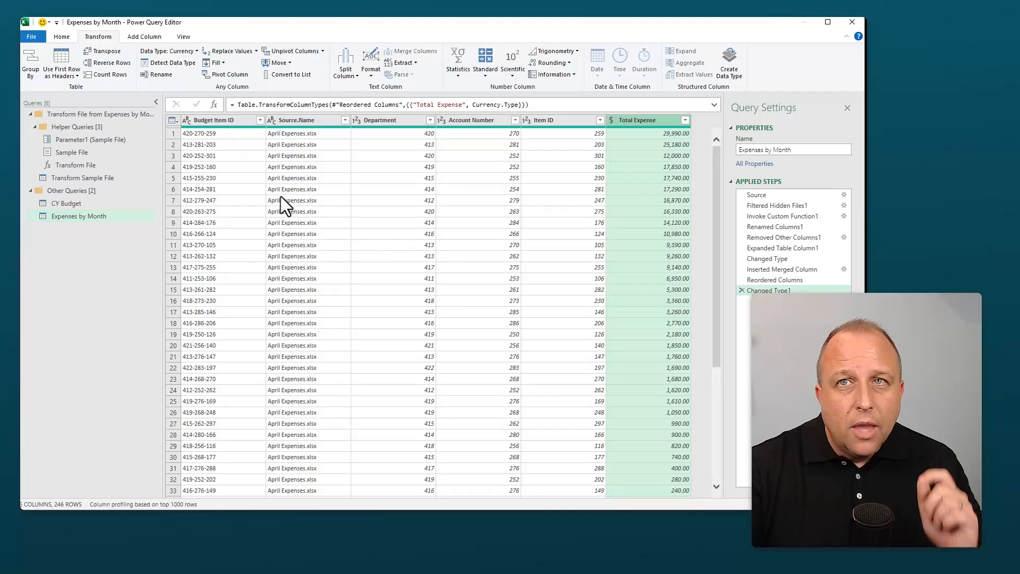
pyautogui.click(218, 122)
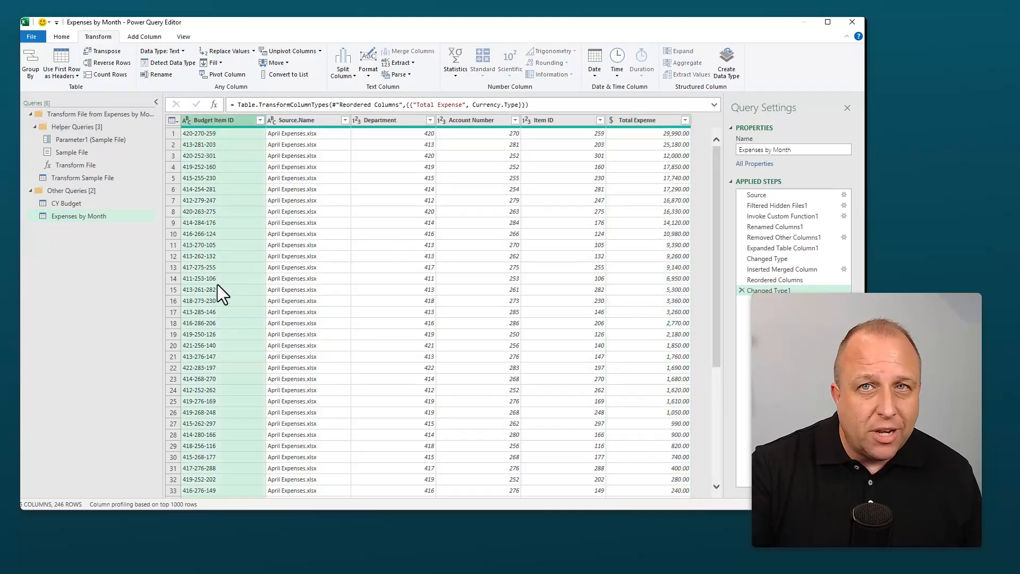
pyautogui.click(656, 119)
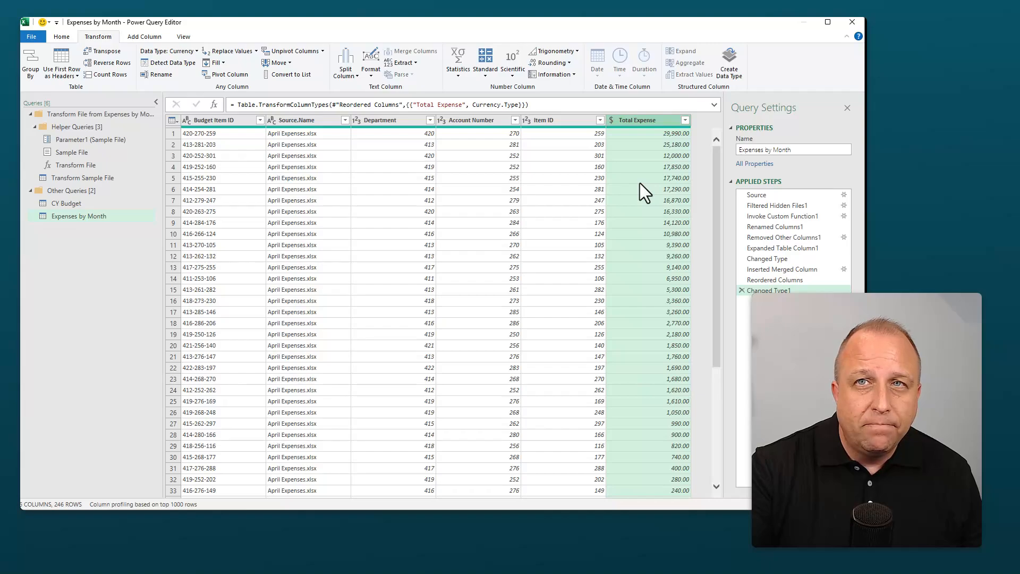
# - Group the Expenses by Month query by Budget Item ID, summing Total Expense into a new column named YTD Expense
pyautogui.click(30, 69)
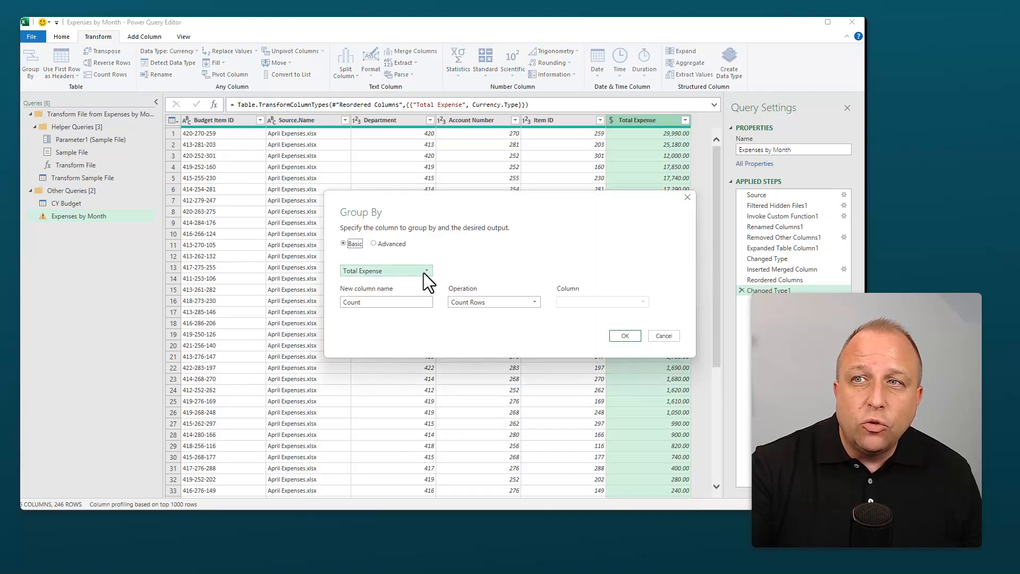
pyautogui.click(423, 272)
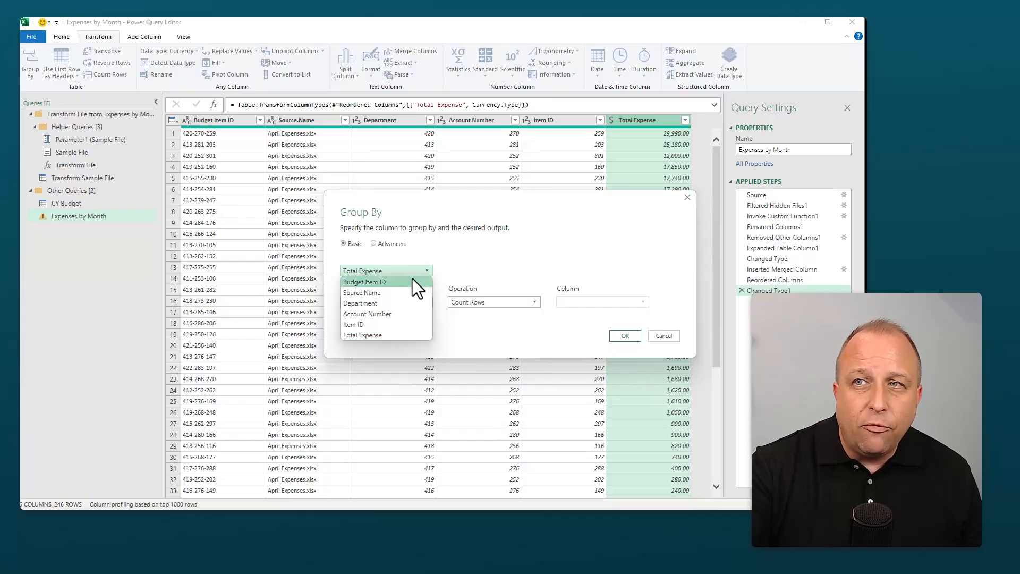
pyautogui.click(409, 280)
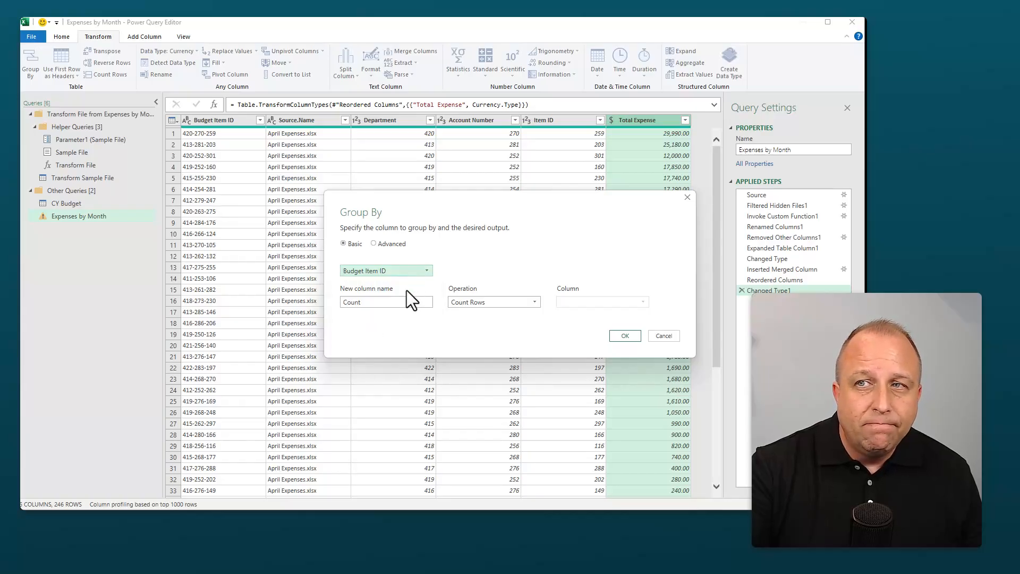
pyautogui.doubleClick(376, 302)
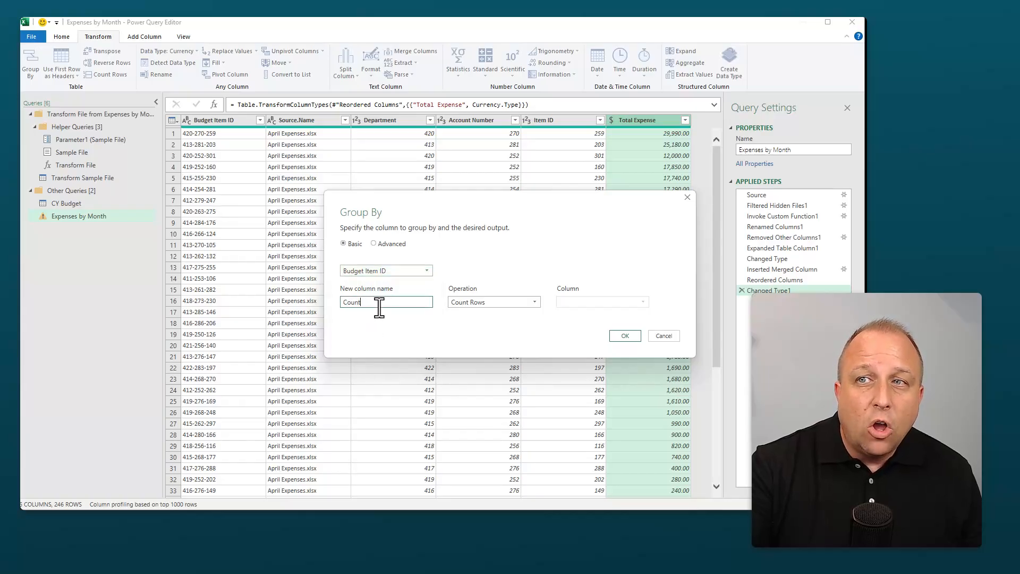
pyautogui.click(513, 302)
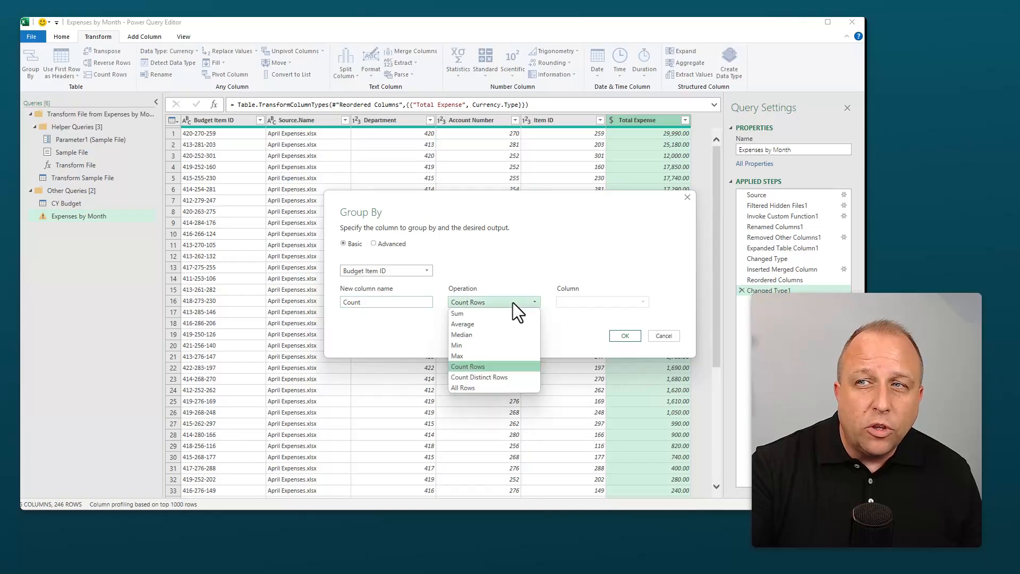
pyautogui.click(481, 320)
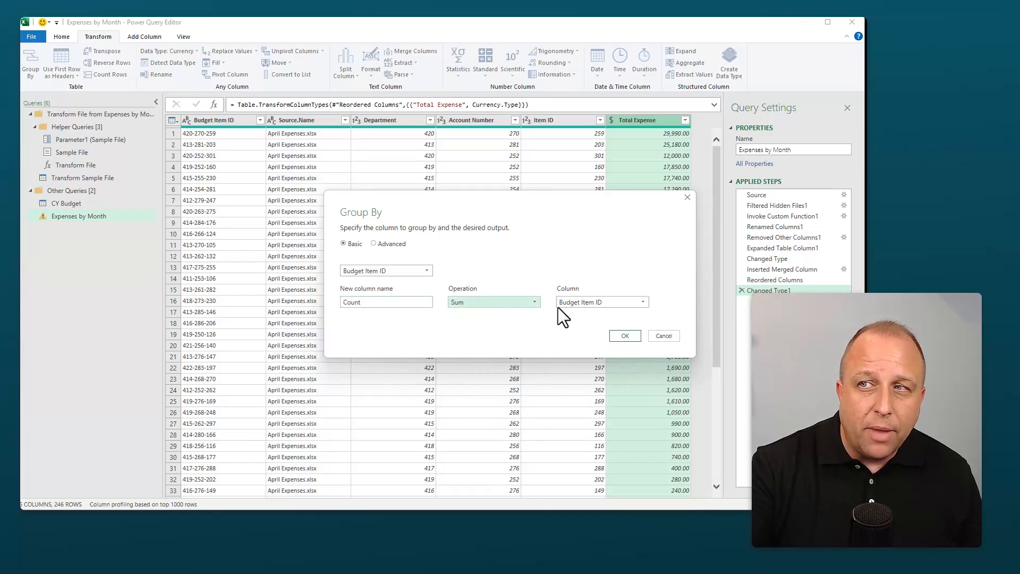
pyautogui.click(634, 305)
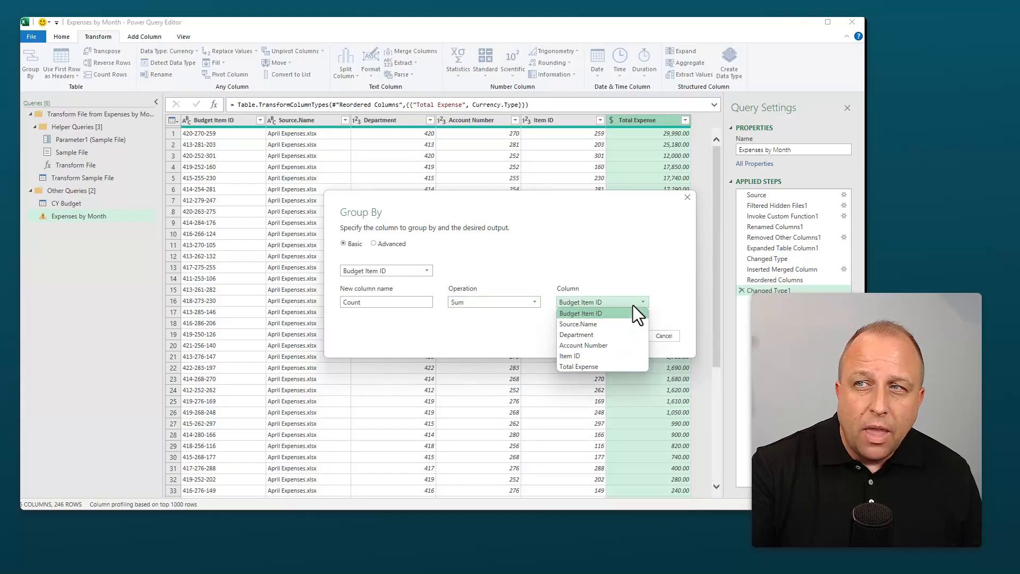
pyautogui.click(592, 367)
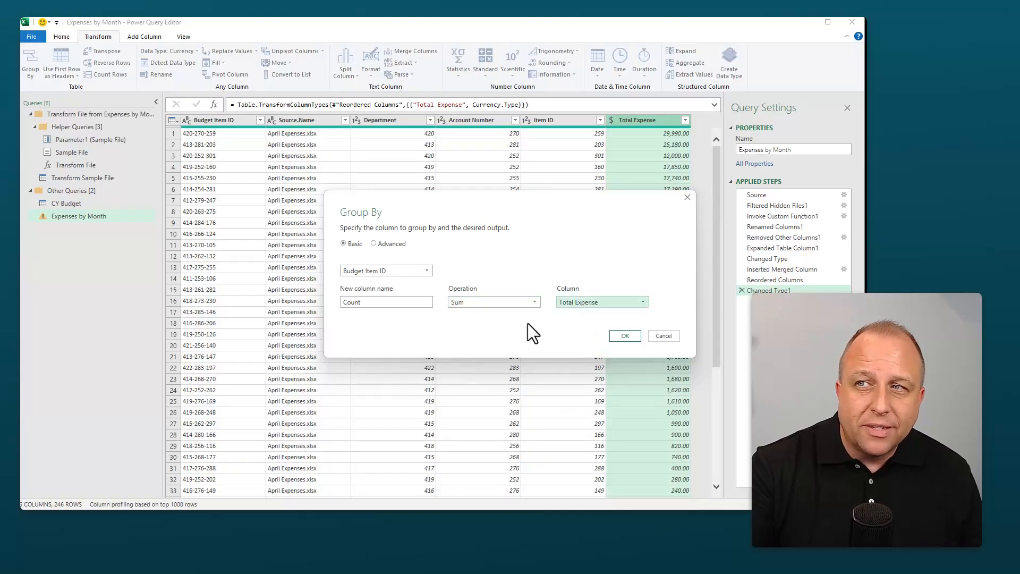
pyautogui.moveTo(380, 303); pyautogui.dragTo(327, 293)
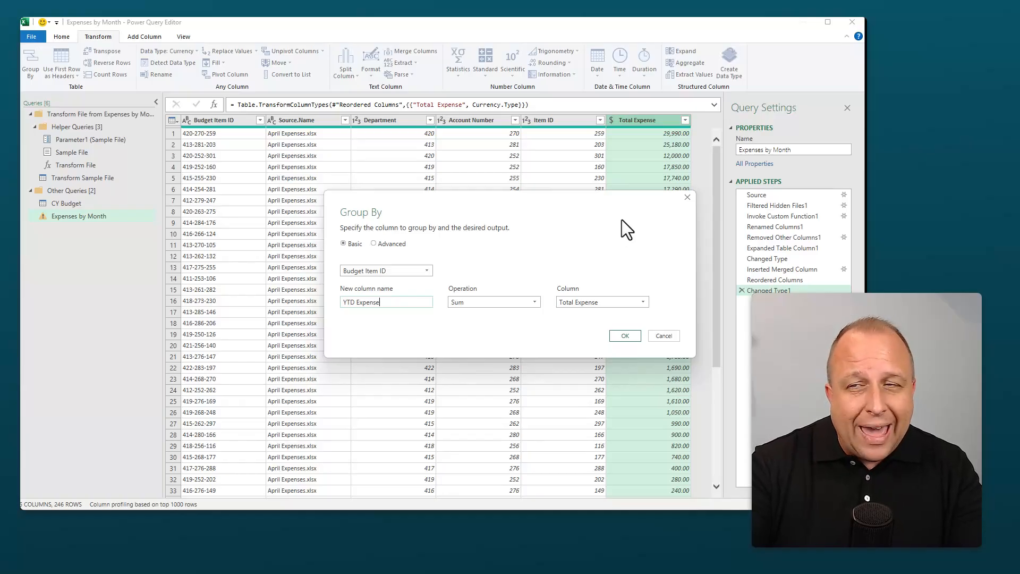
pyautogui.click(628, 336)
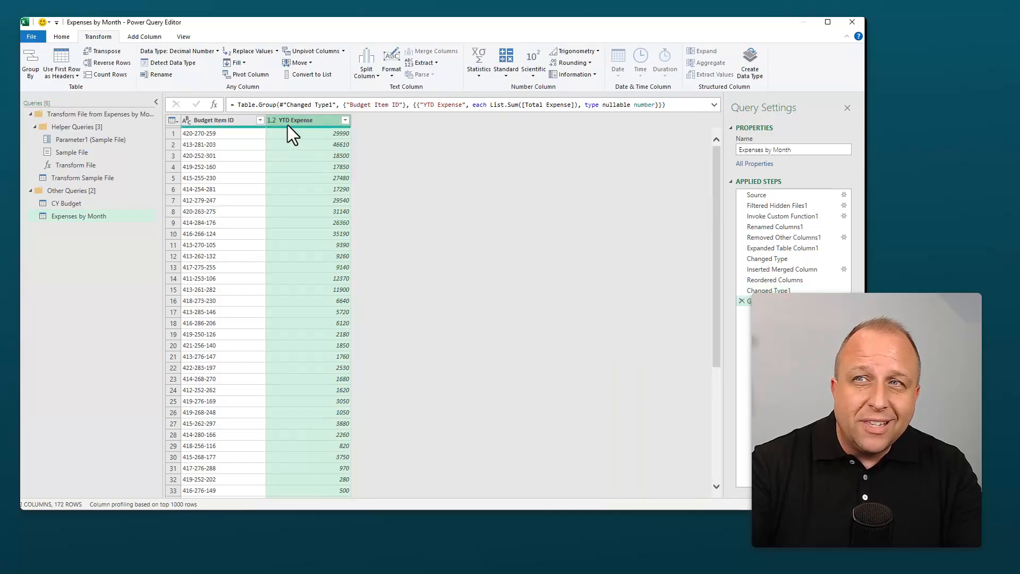
# - Change the data type of the grouped YTD Expense column to Currency
pyautogui.click(272, 121)
pyautogui.click(307, 145)
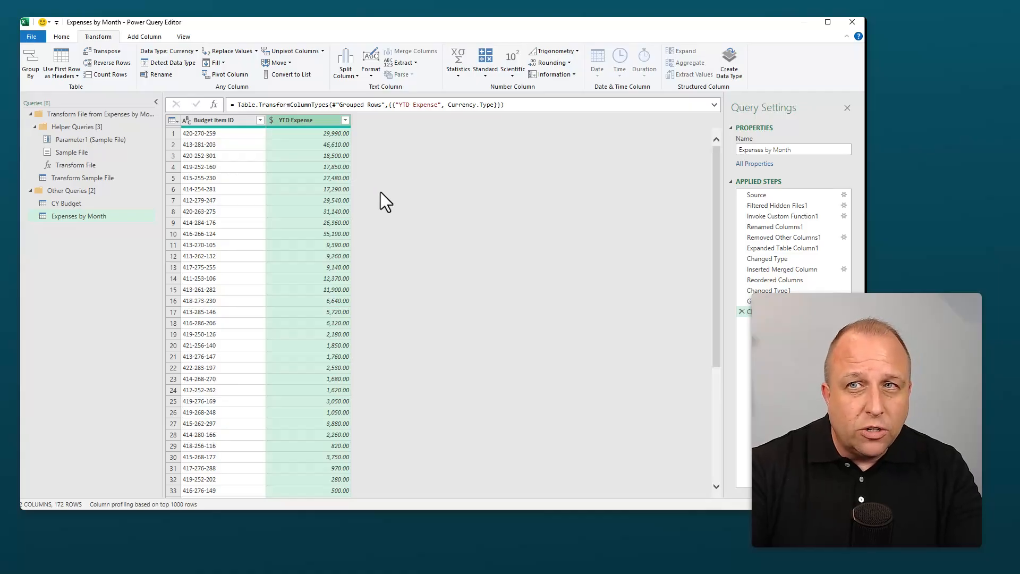
pyautogui.click(217, 119)
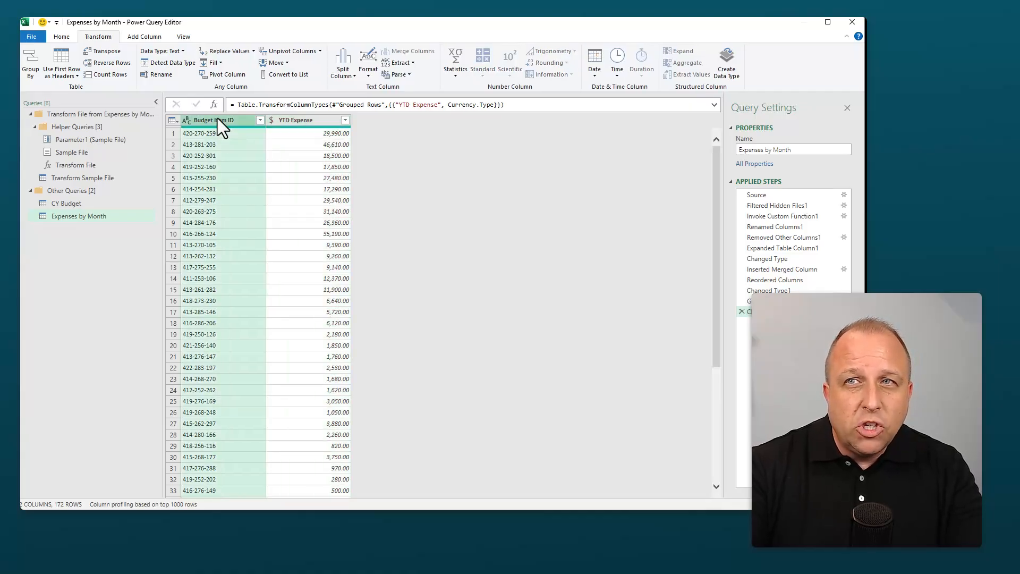
pyautogui.click(317, 118)
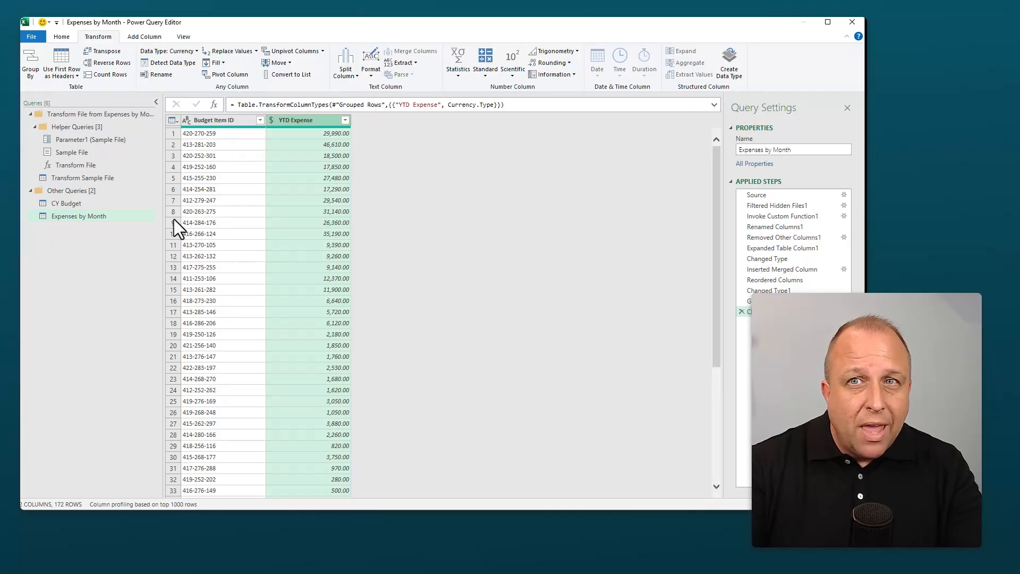
# - Merge CY Budget with Expenses by Month as a new query, matching both on Budget Item ID with a Left Outer join
pyautogui.click(74, 206)
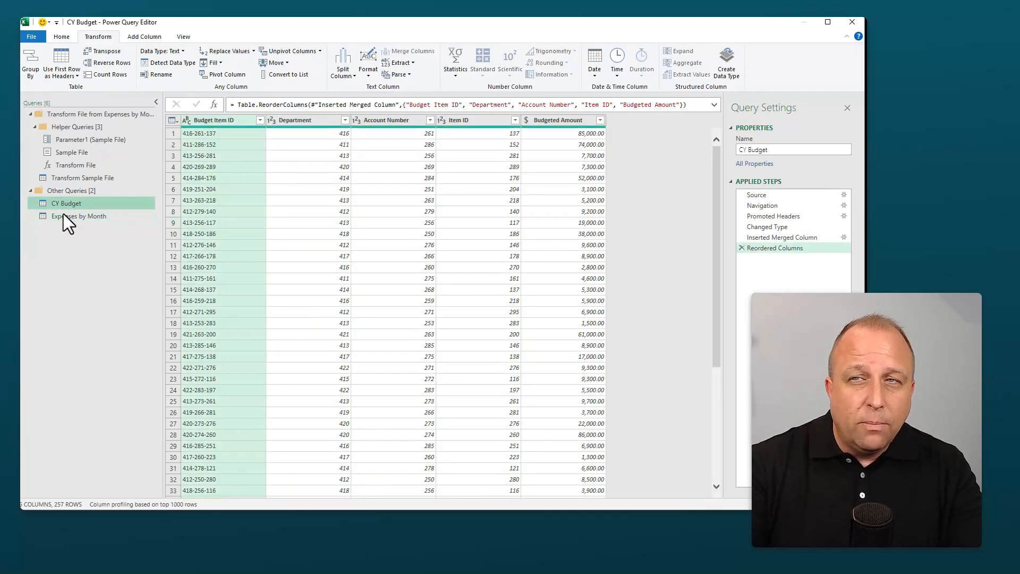
pyautogui.click(222, 122)
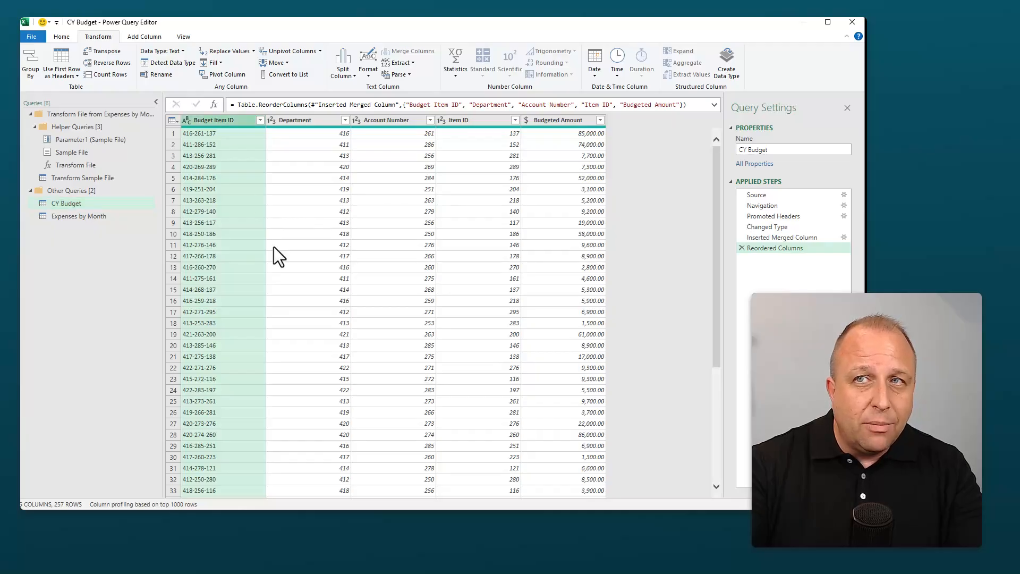
pyautogui.click(582, 124)
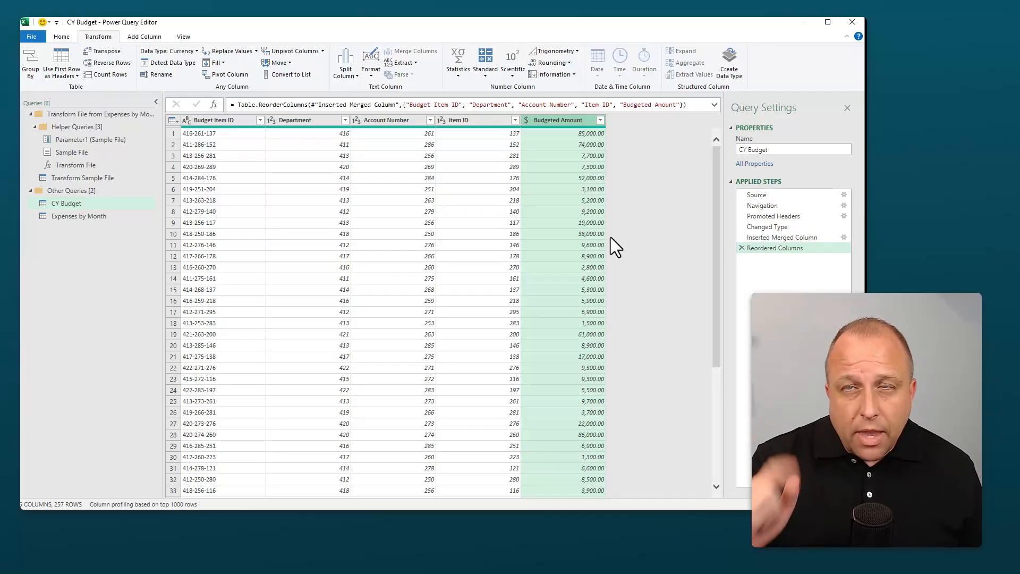
pyautogui.click(62, 37)
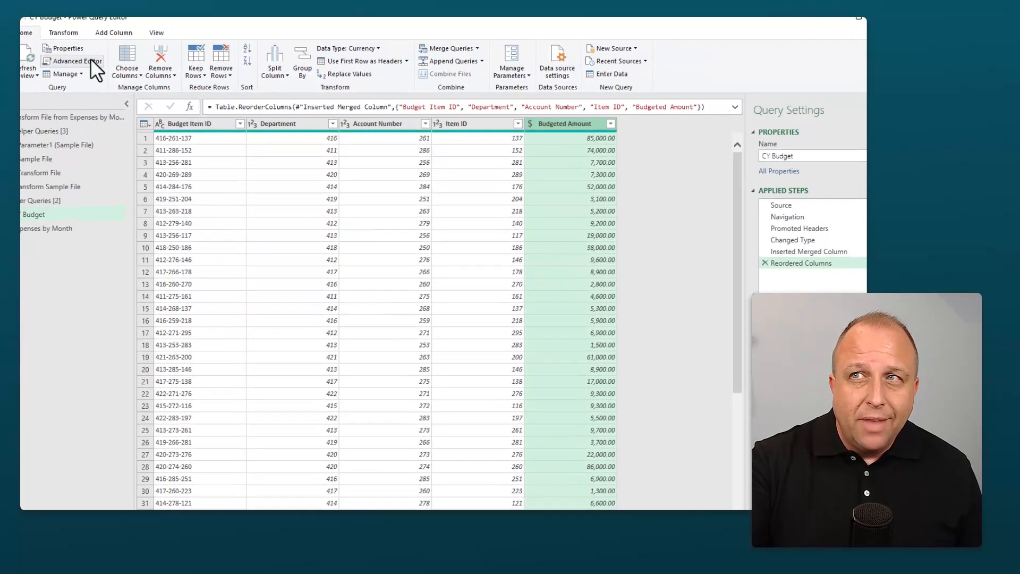
pyautogui.click(478, 51)
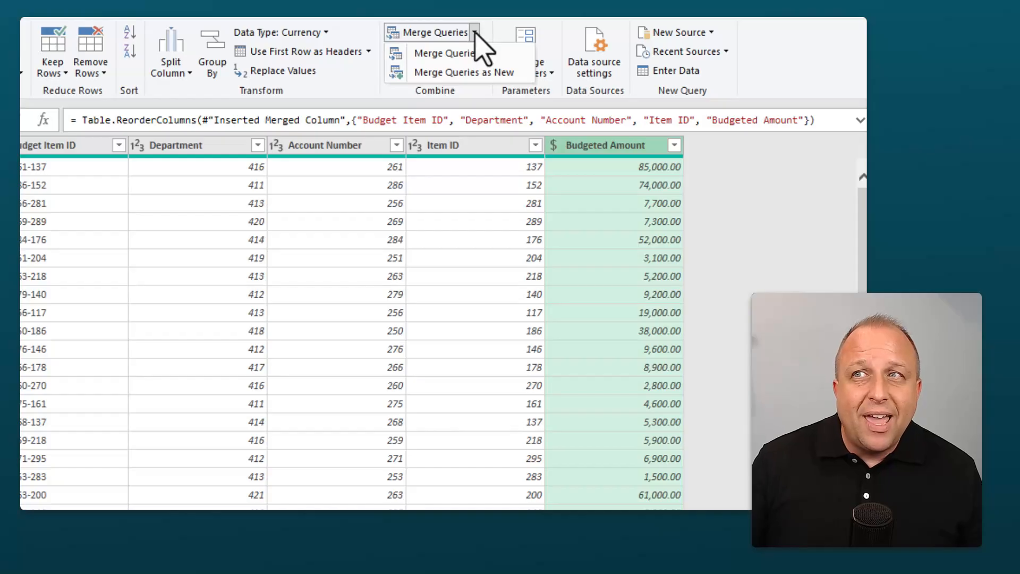
pyautogui.click(469, 73)
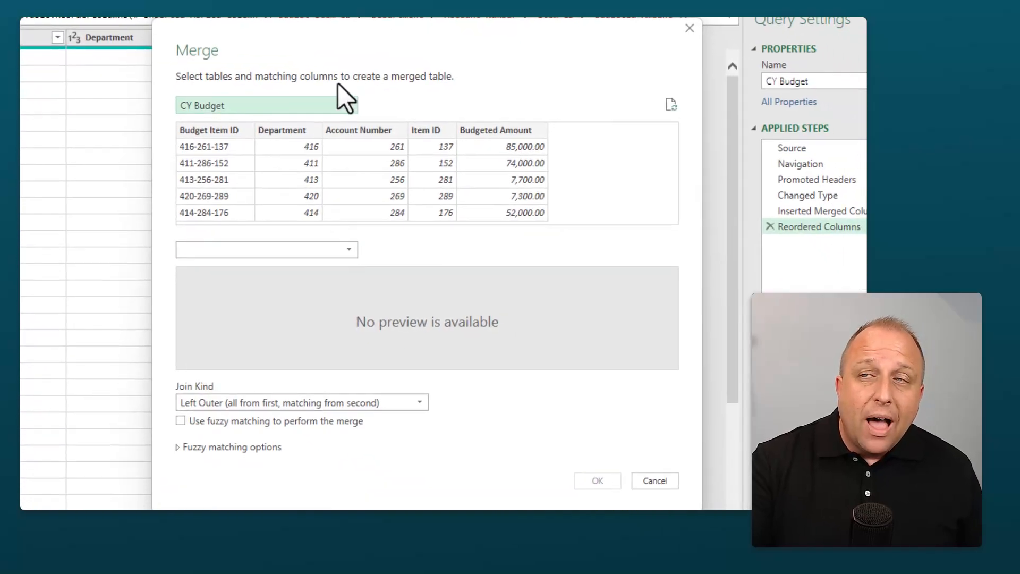
pyautogui.click(350, 250)
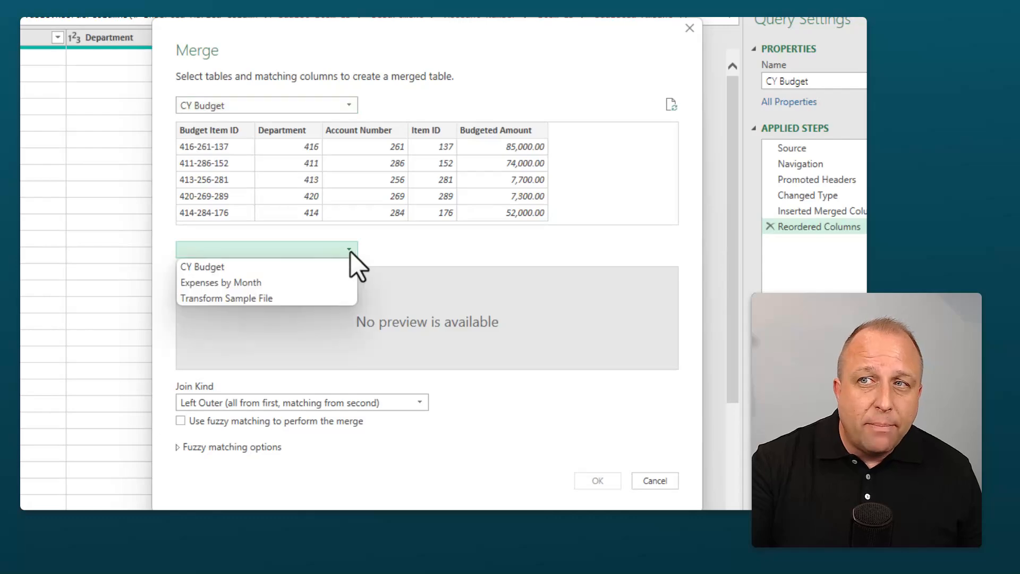
pyautogui.click(299, 280)
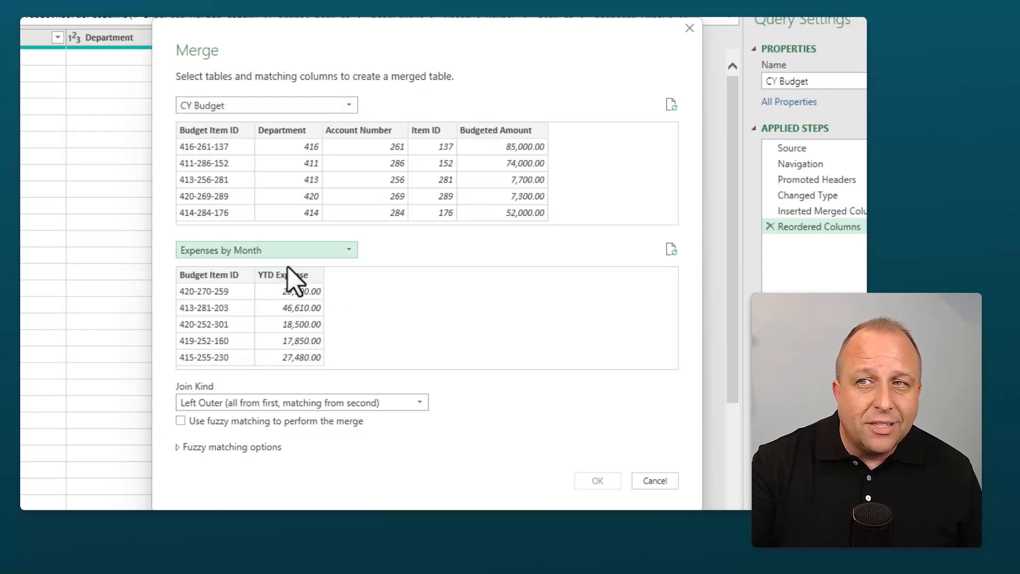
pyautogui.click(222, 130)
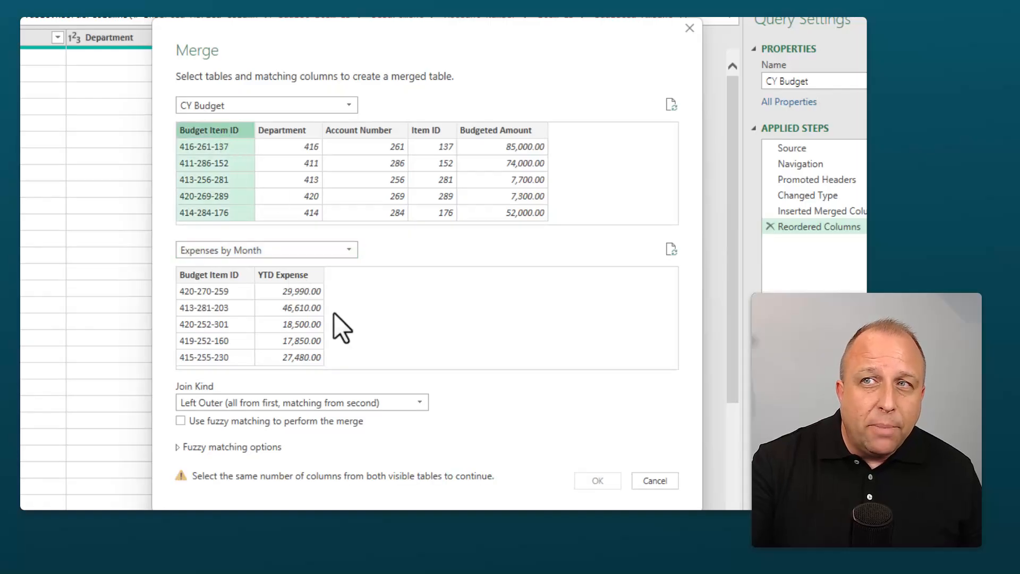
pyautogui.click(212, 275)
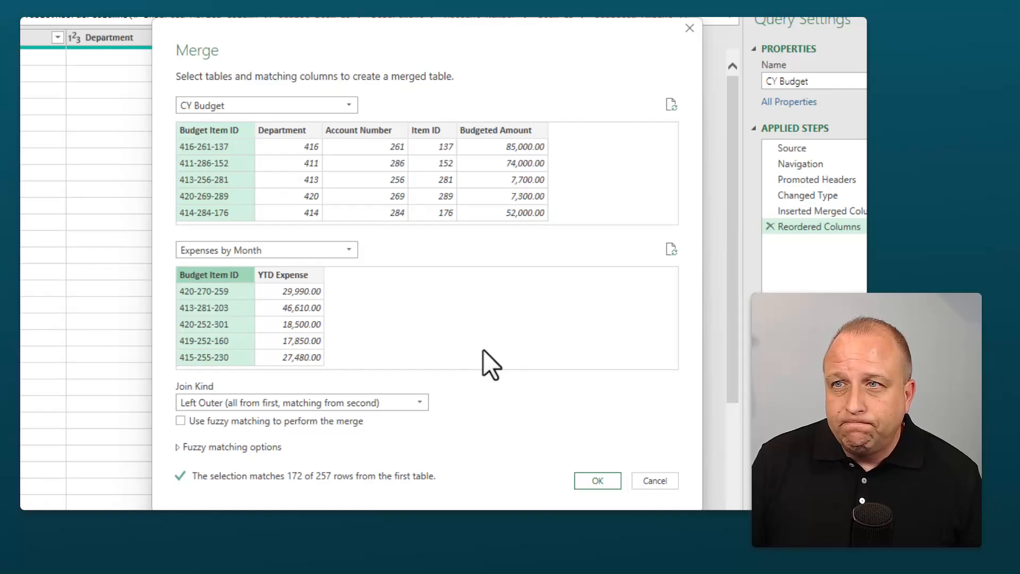
pyautogui.click(596, 480)
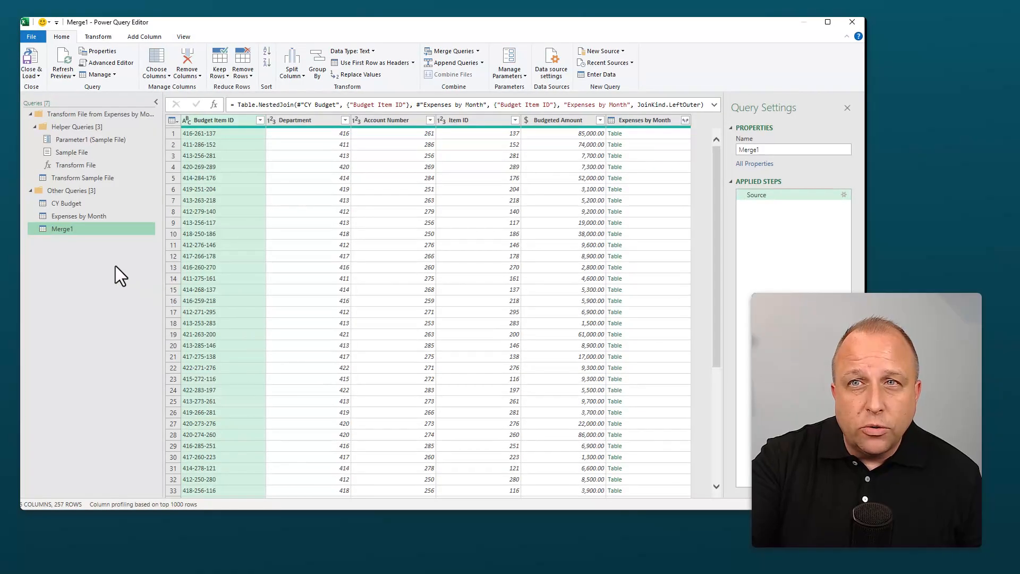
# - Rename the new merged query as CY Budget vs Actual
pyautogui.doubleClick(62, 229)
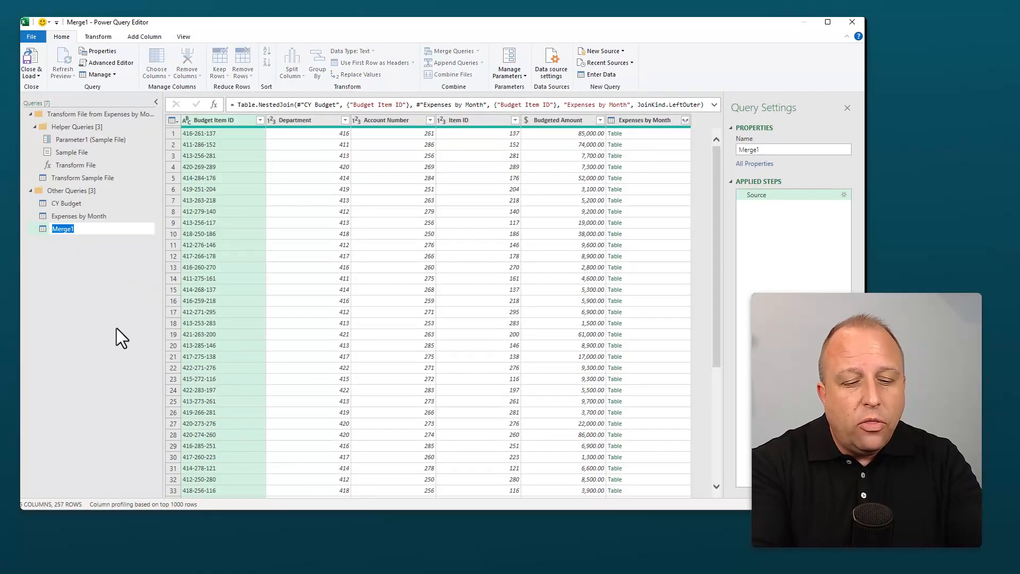
pyautogui.write('CY')
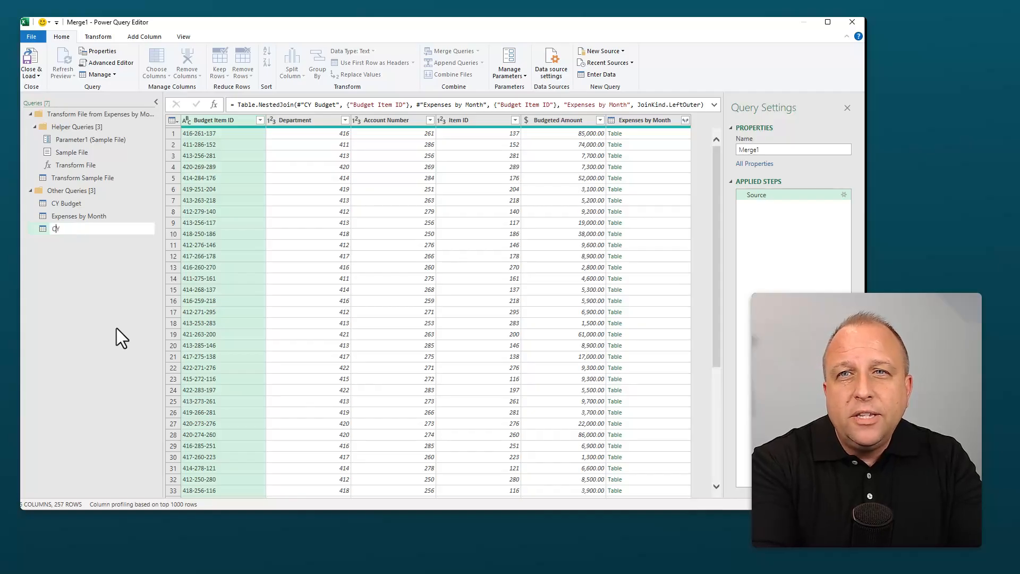
pyautogui.write(' Bud')
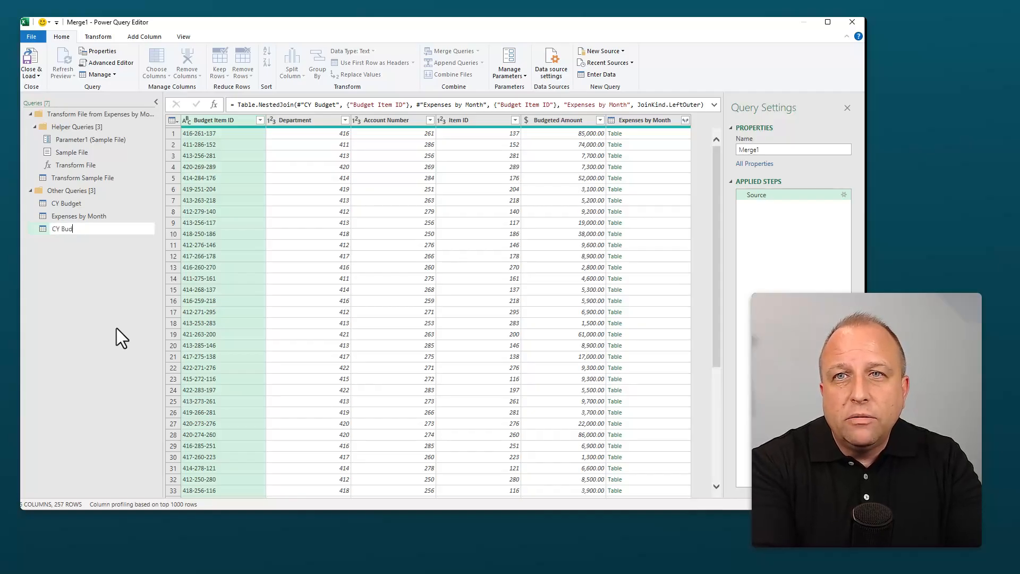
pyautogui.write('get vs Actual')
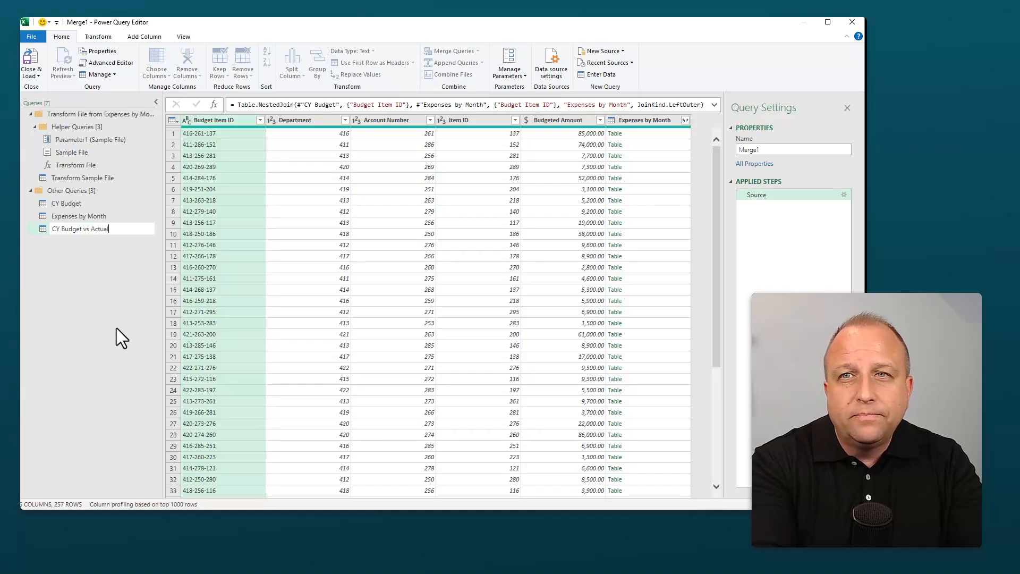
pyautogui.press('Return')
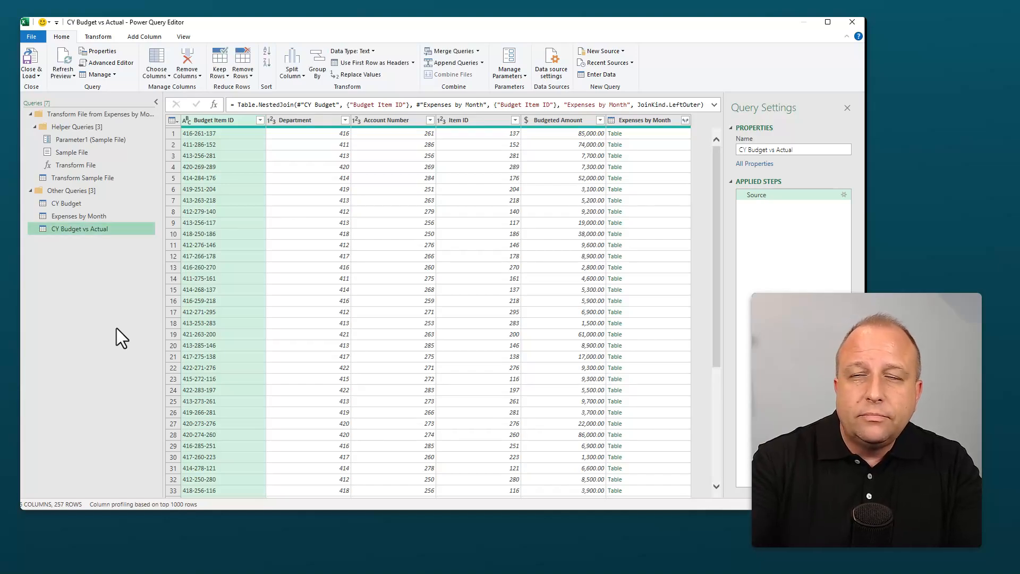
# - Review the Budget Item ID, Department, Account Number, Item ID and Budgeted Amount columns in the merged query
pyautogui.click(216, 120)
pyautogui.click(311, 122)
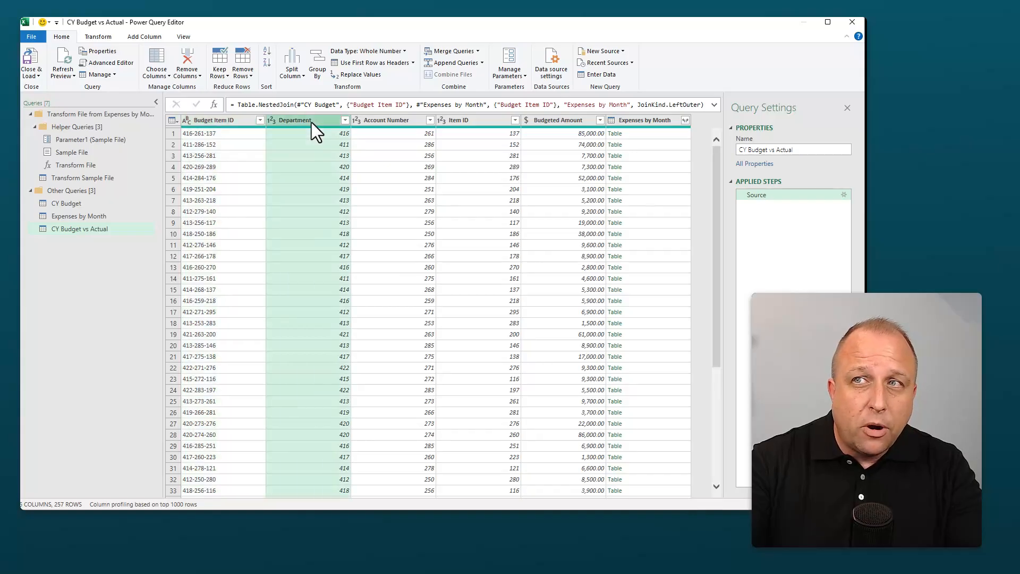
pyautogui.click(416, 123)
pyautogui.click(473, 119)
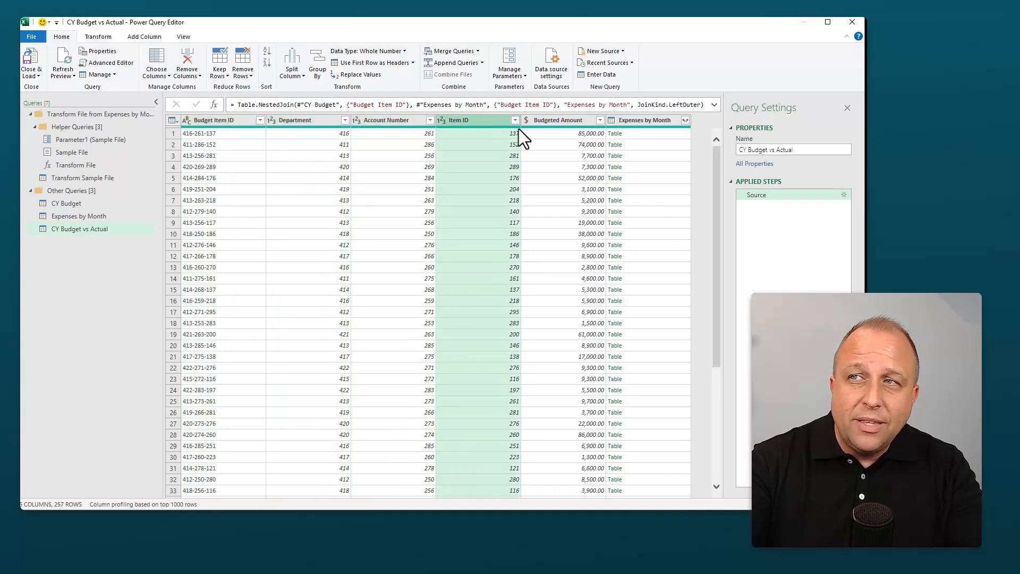
pyautogui.click(585, 122)
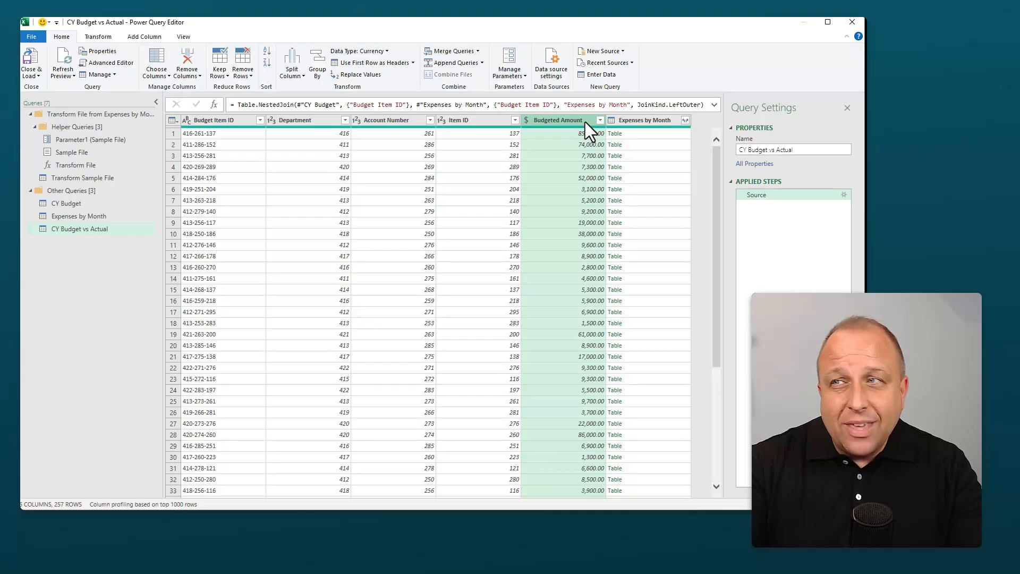
# - Expand the Expenses by Month column to only YTD Expense, without using the original column name as prefix
pyautogui.click(661, 121)
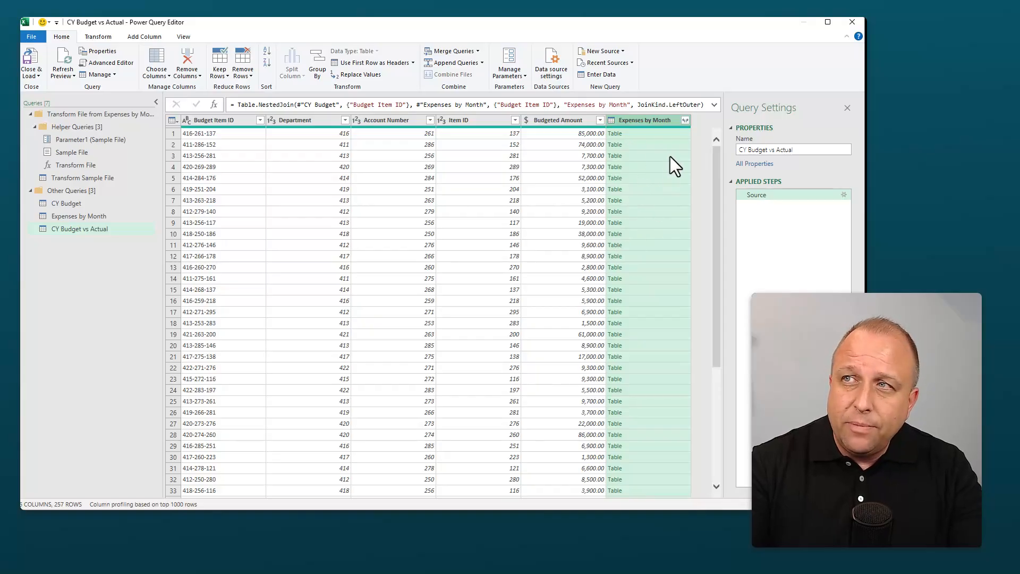
pyautogui.click(687, 121)
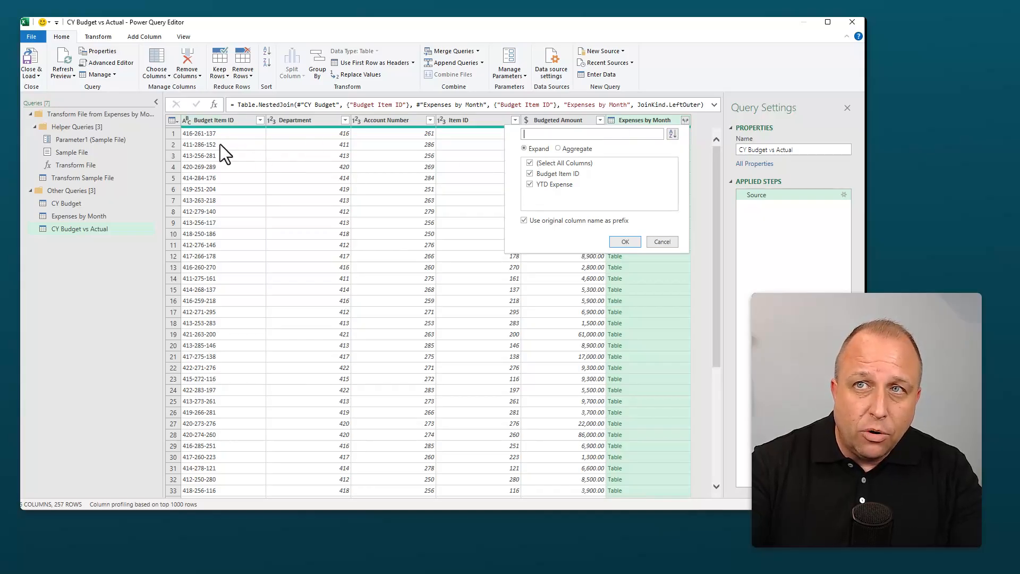
pyautogui.click(530, 174)
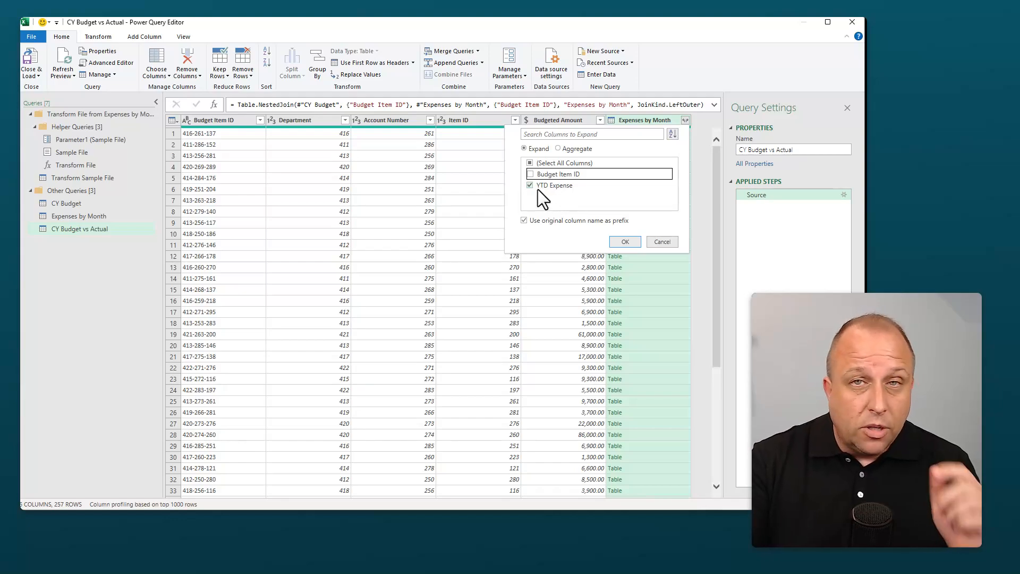
pyautogui.click(526, 219)
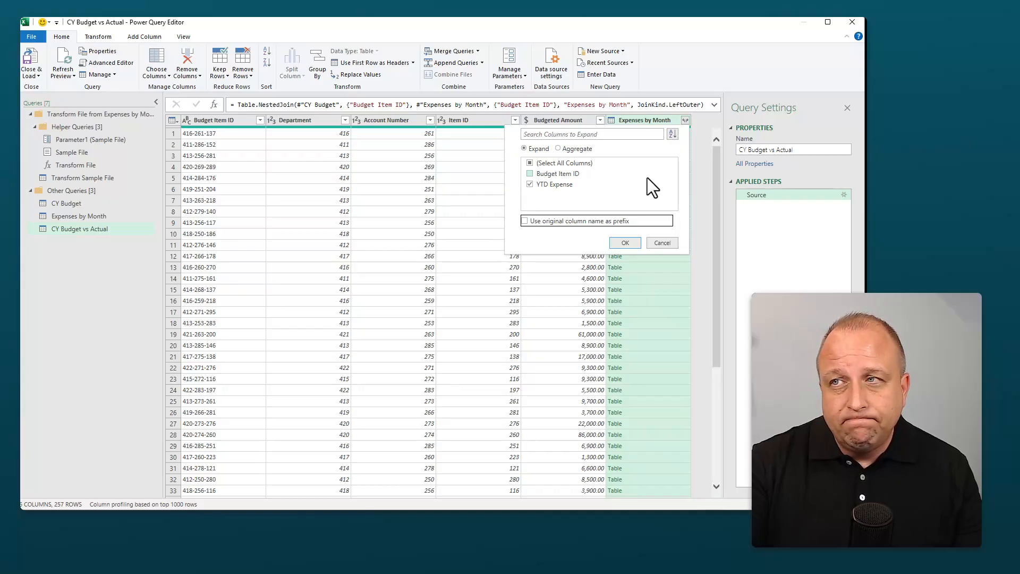
pyautogui.click(621, 243)
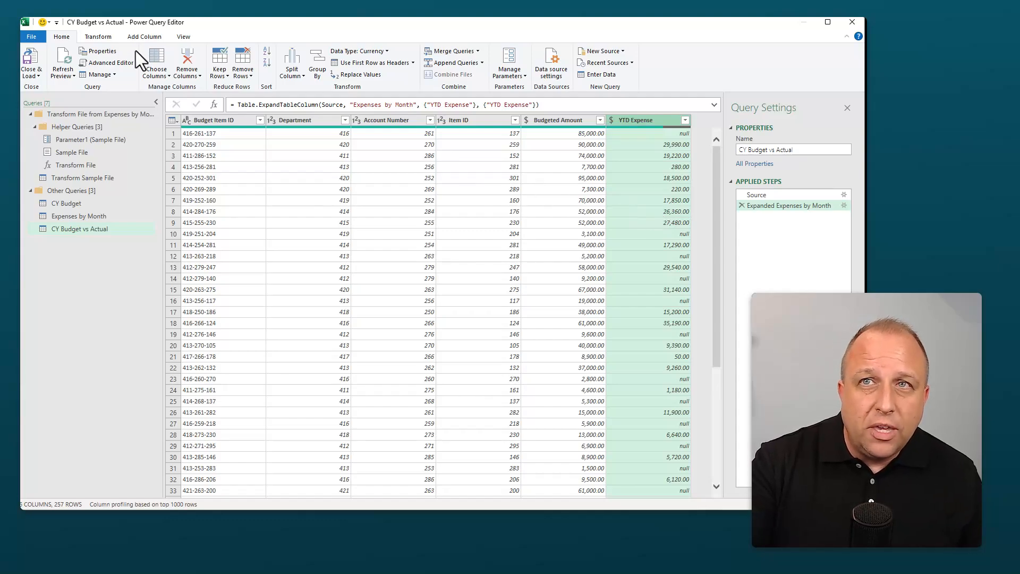
# - Replace null with 0 in the YTD Expense column and set the column's data type to Currency
pyautogui.click(107, 37)
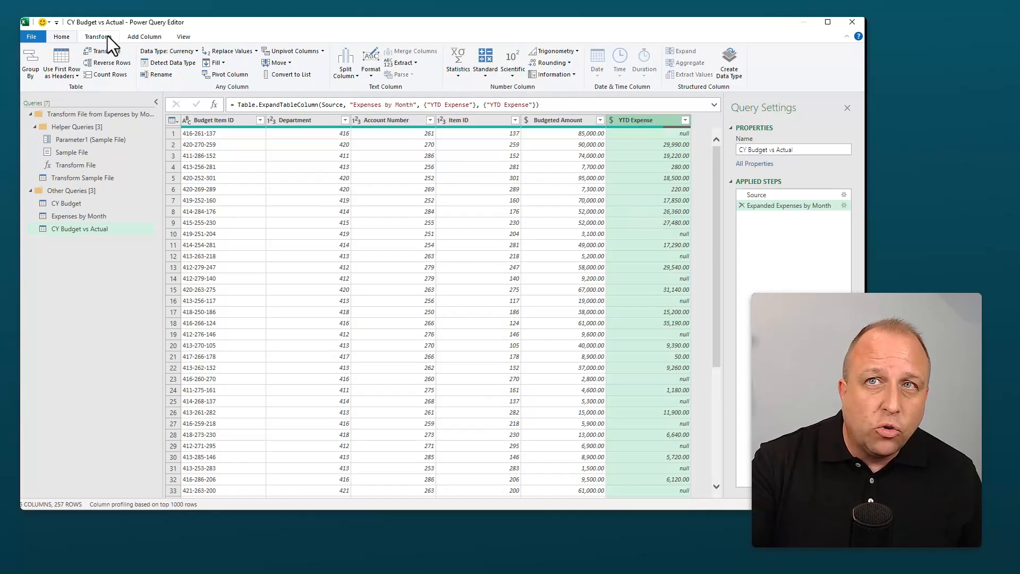
pyautogui.click(235, 50)
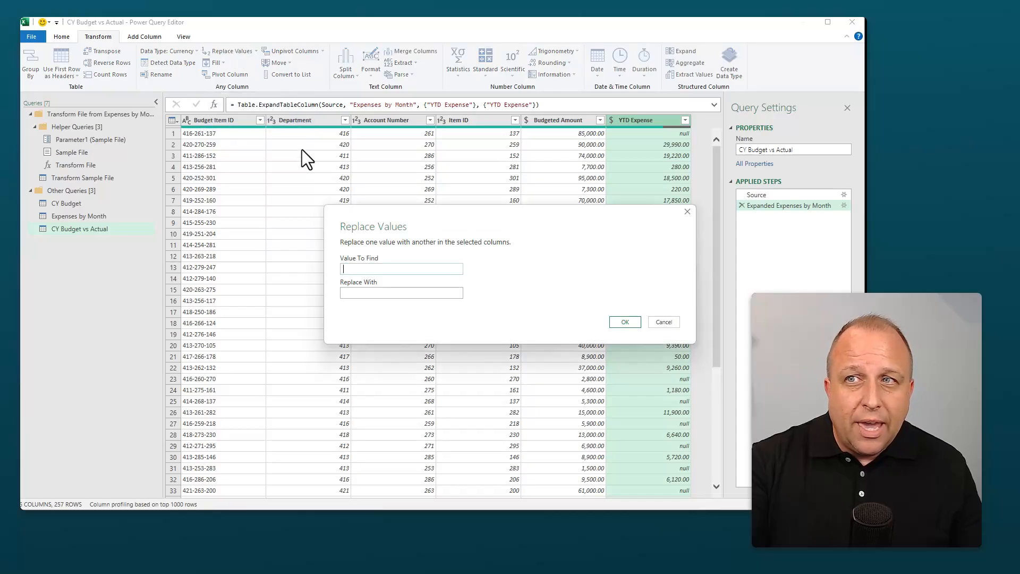
pyautogui.write('null')
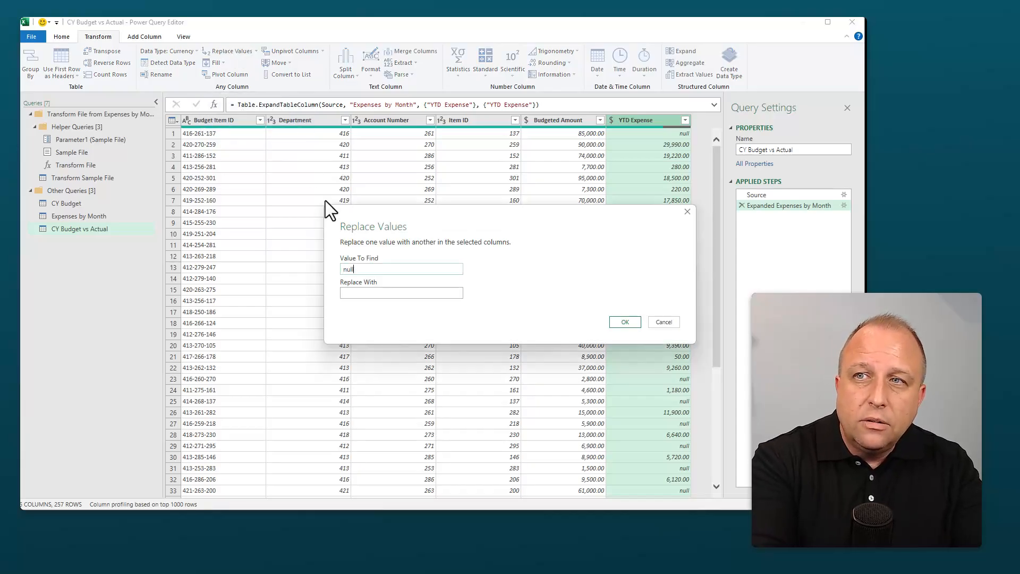
pyautogui.write('0')
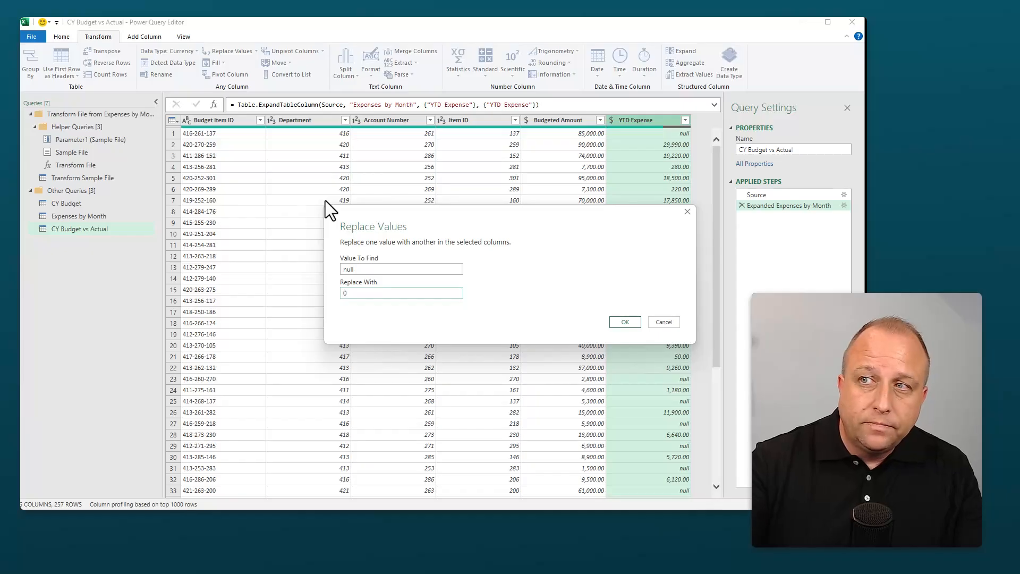
pyautogui.click(615, 324)
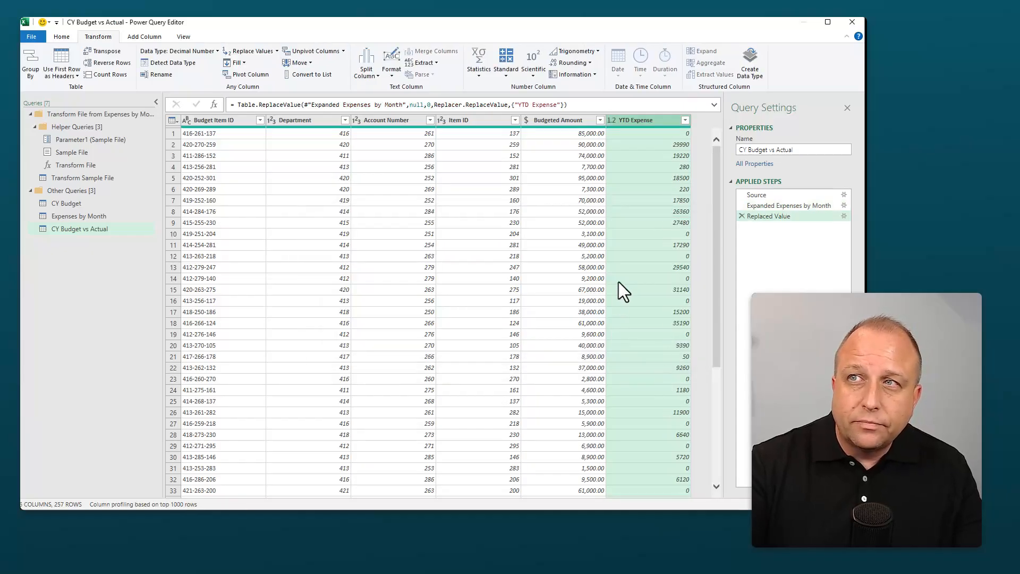
pyautogui.click(612, 122)
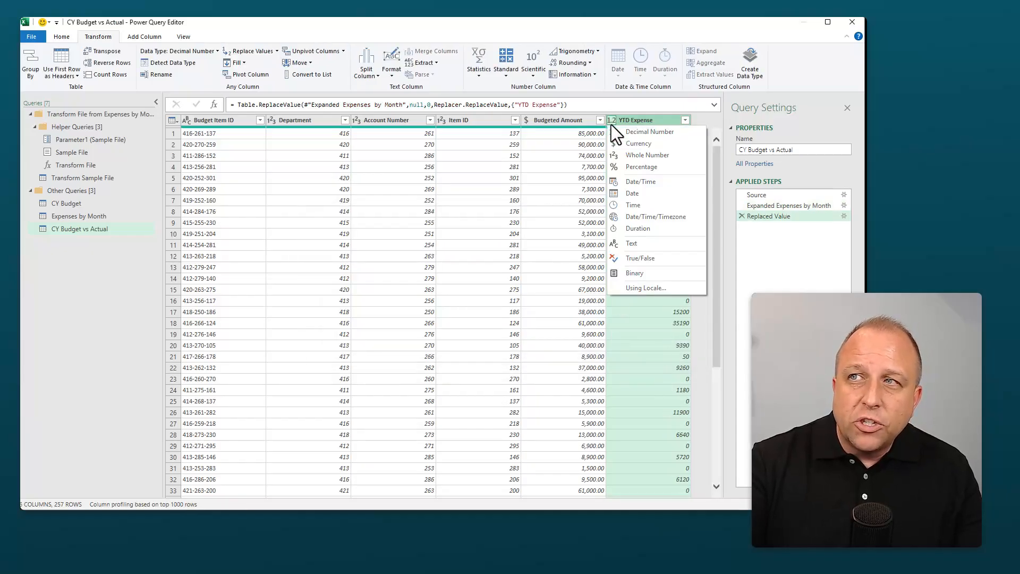
pyautogui.click(635, 144)
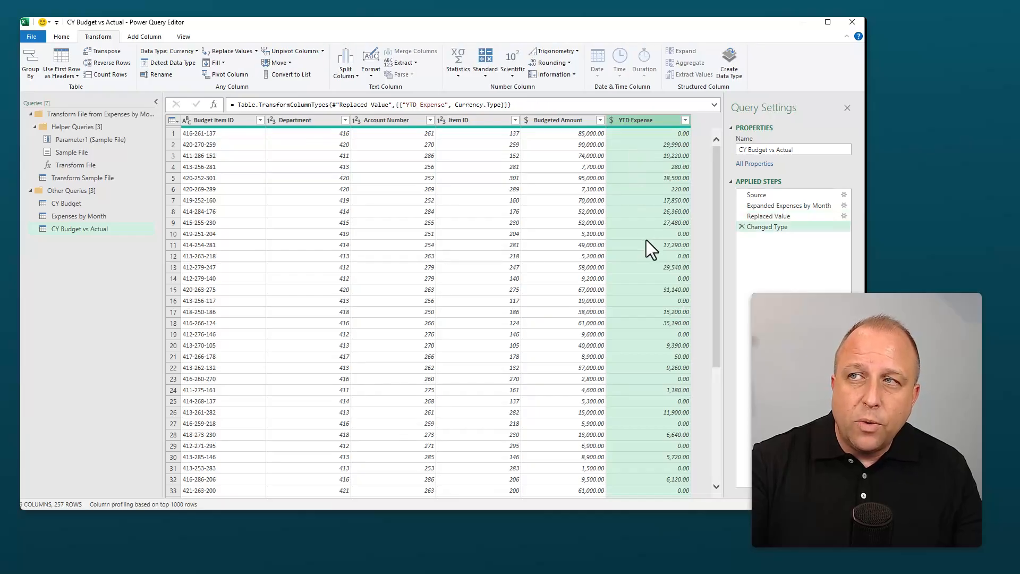
# - Add a new column that subtracts YTD Expense from Budgeted Amount
pyautogui.click(569, 120)
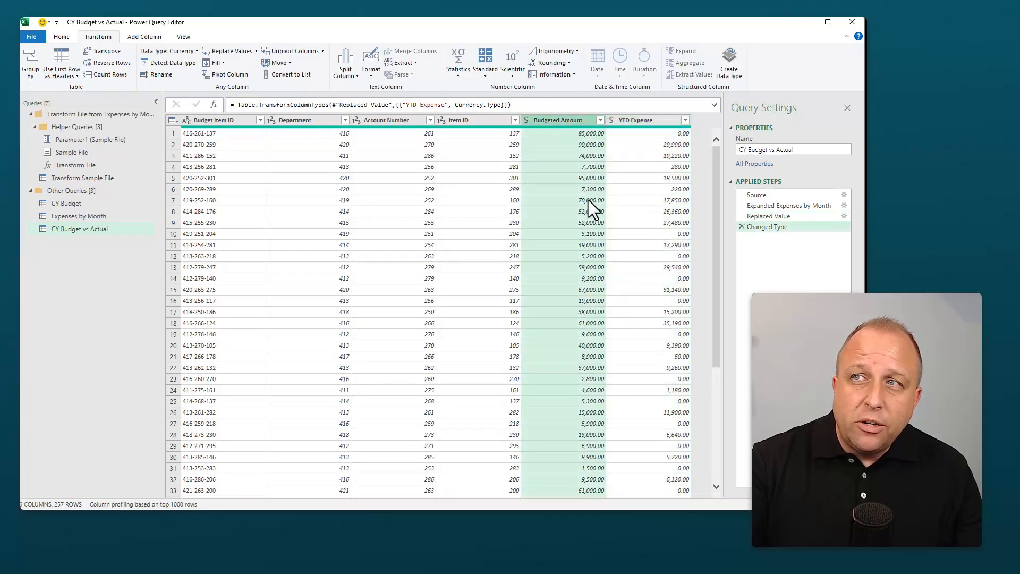
pyautogui.click(666, 121)
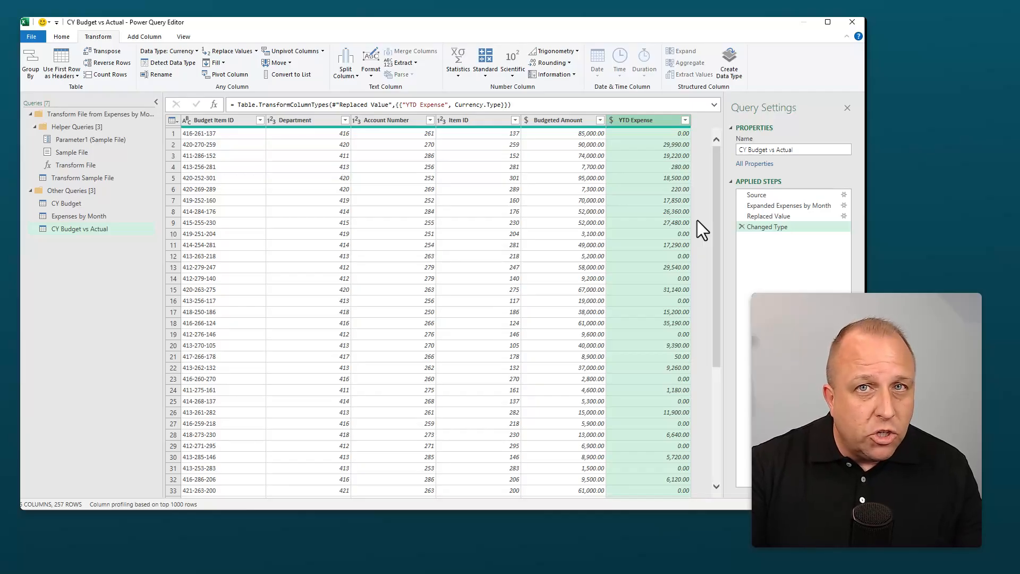
pyautogui.click(557, 123)
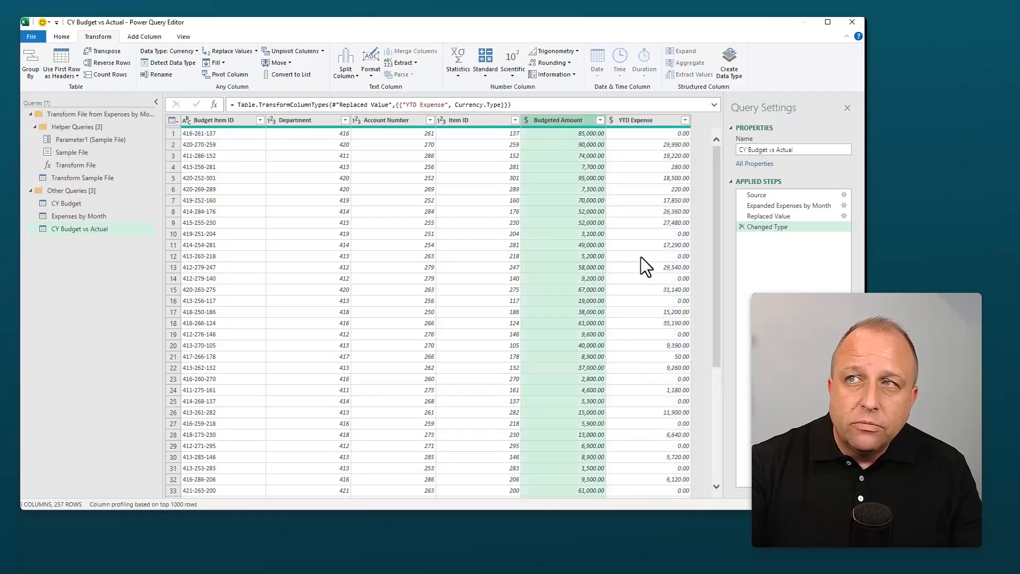
pyautogui.keyDown('ctrl'); pyautogui.click(646, 122); pyautogui.keyUp('ctrl')
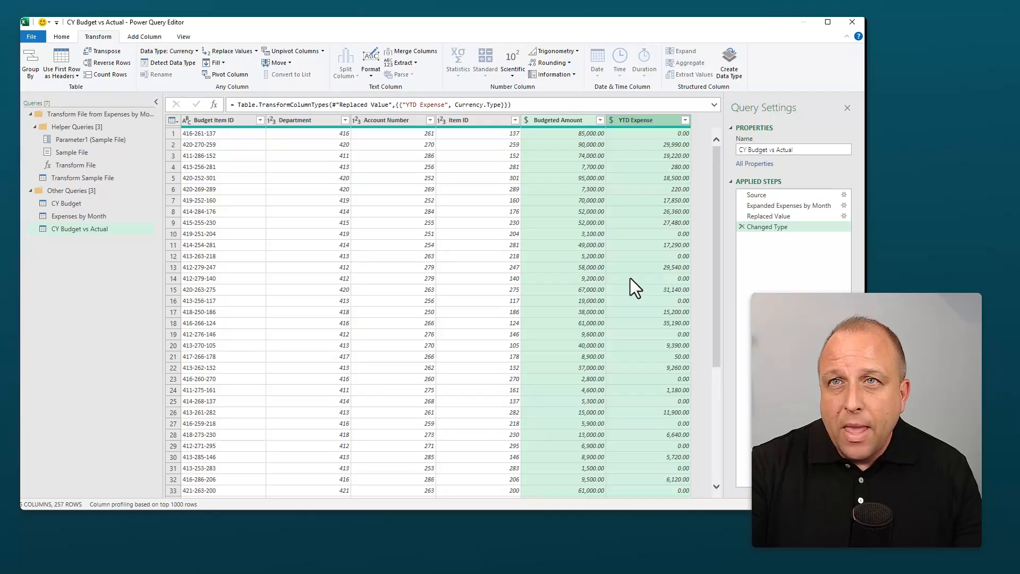
pyautogui.click(152, 31)
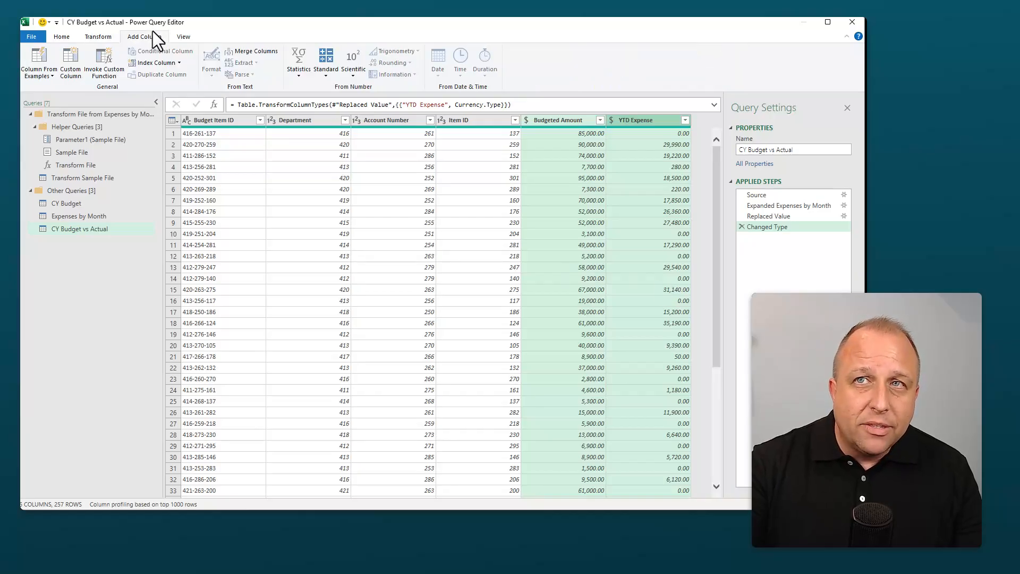
pyautogui.click(334, 65)
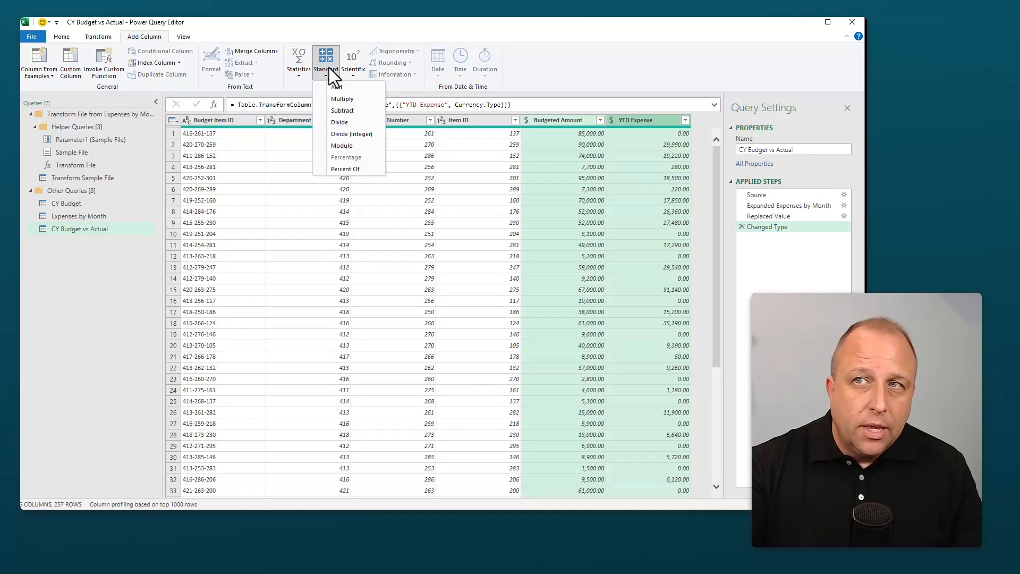
pyautogui.click(340, 111)
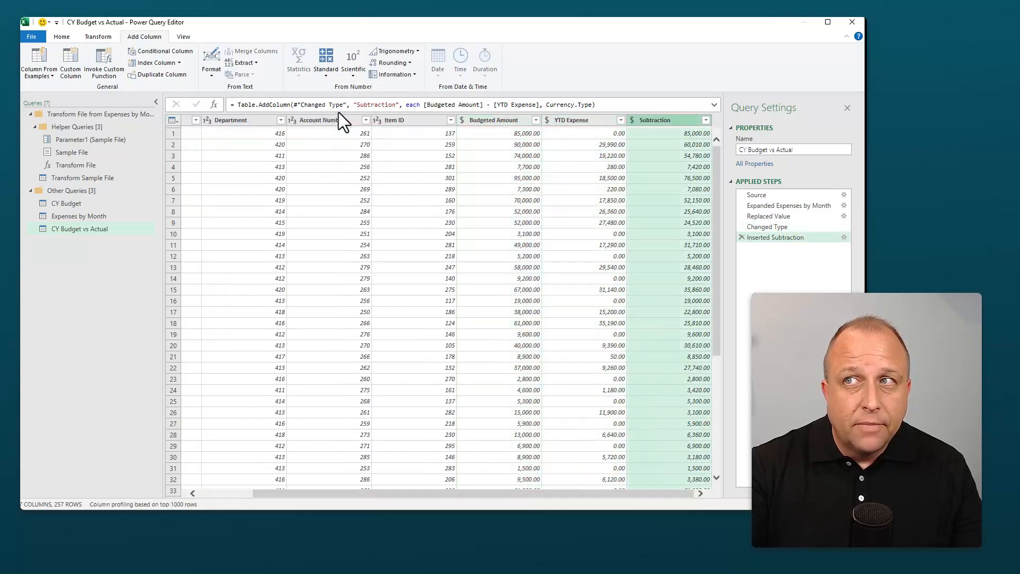
# - Rename the new subtraction column as Remaining Budget
pyautogui.doubleClick(665, 120)
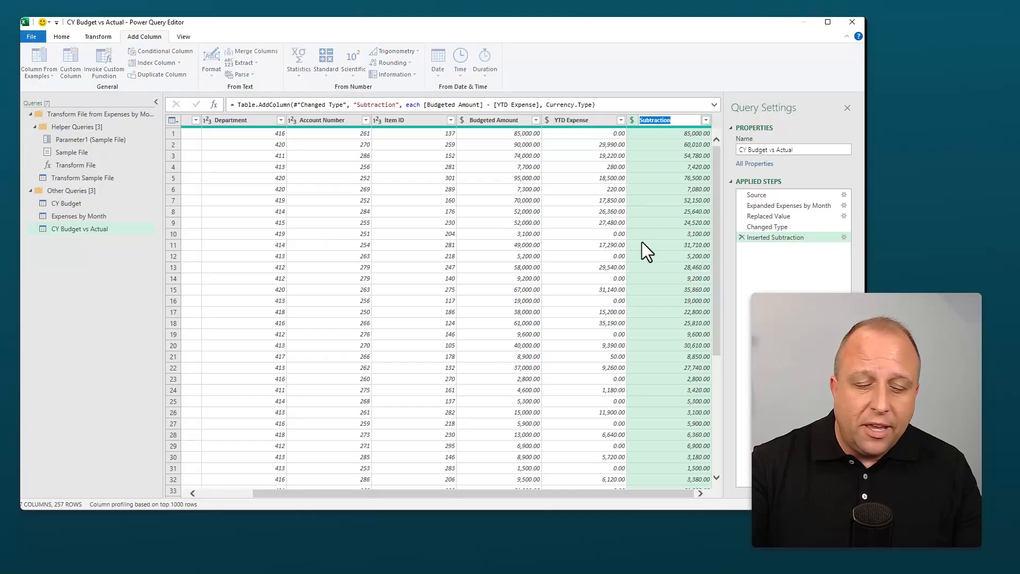
pyautogui.write('Remaining B')
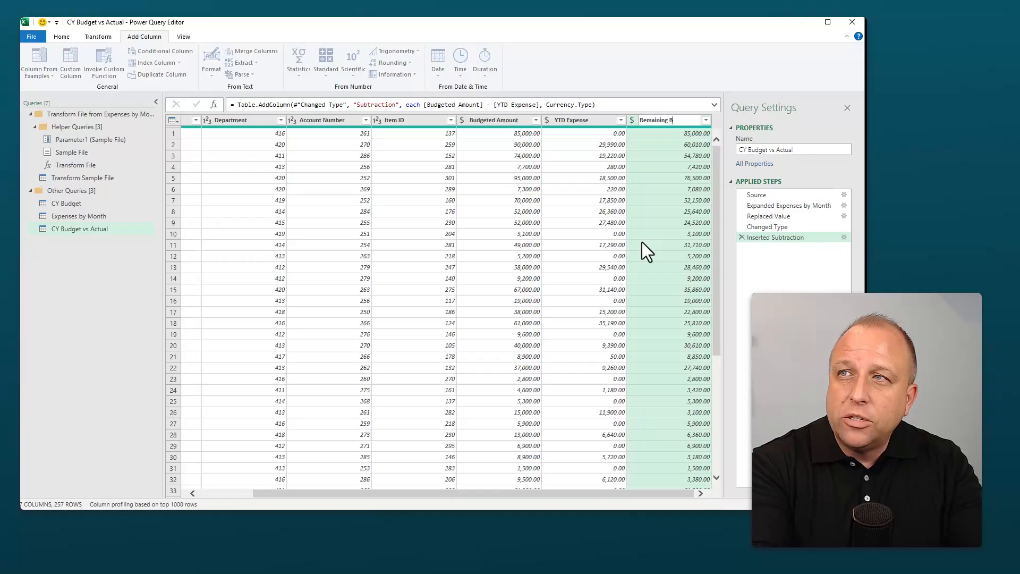
pyautogui.write('udget')
pyautogui.press('Return')
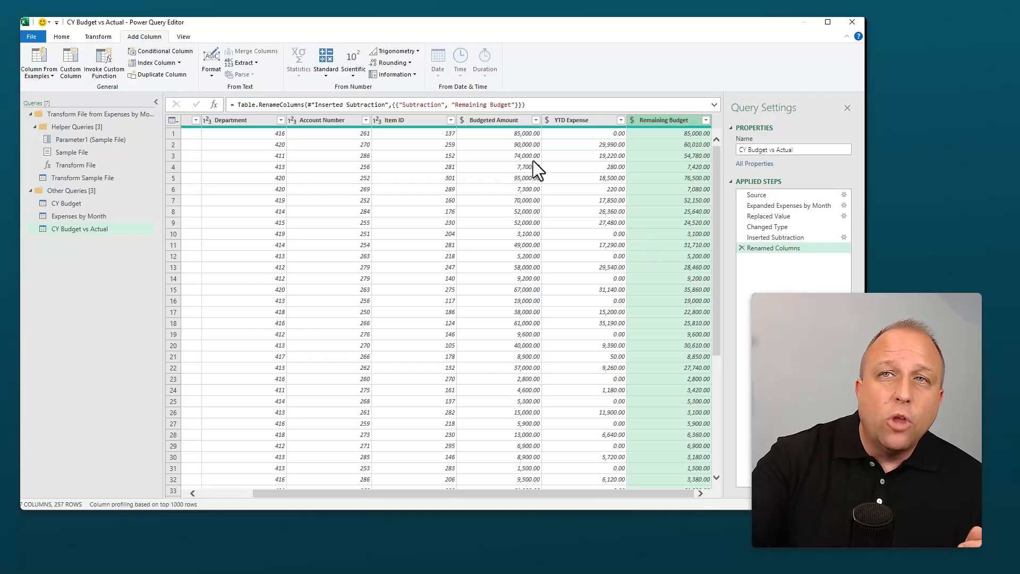
# - Close the query editor and load CY Budget vs Actual as a table in the existing worksheet at cell C3
pyautogui.click(60, 37)
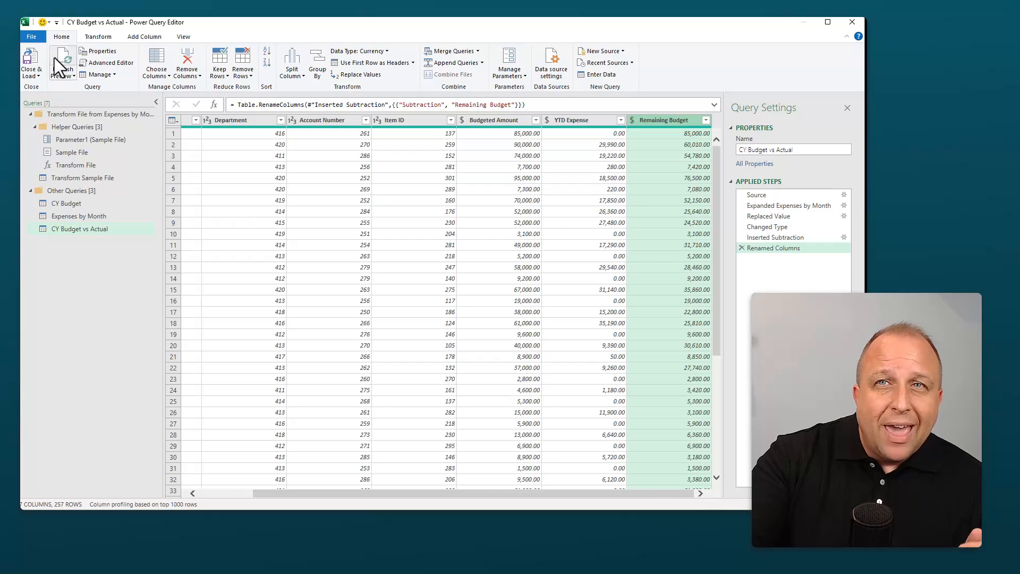
pyautogui.click(37, 76)
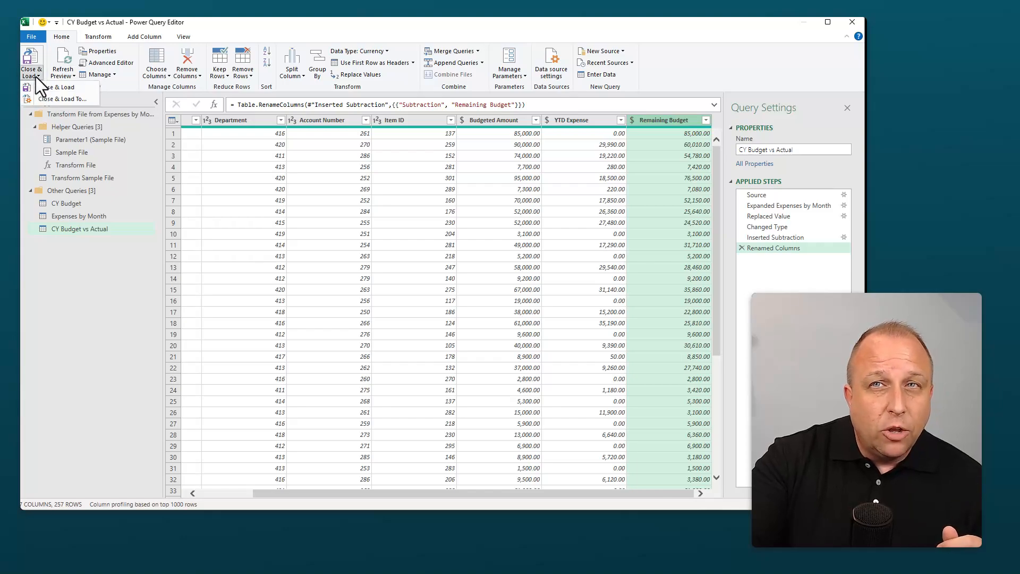
pyautogui.click(61, 99)
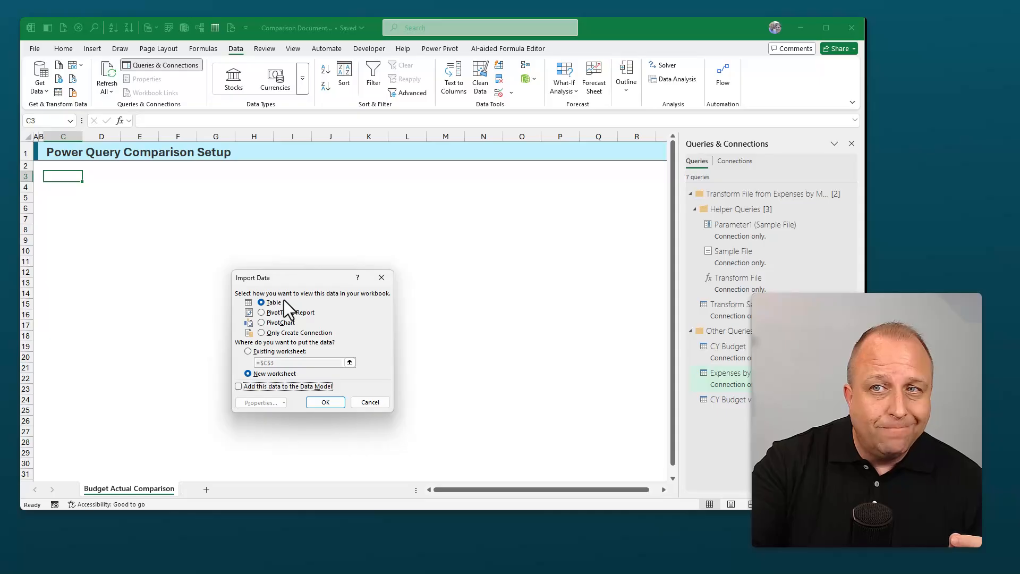
pyautogui.click(260, 352)
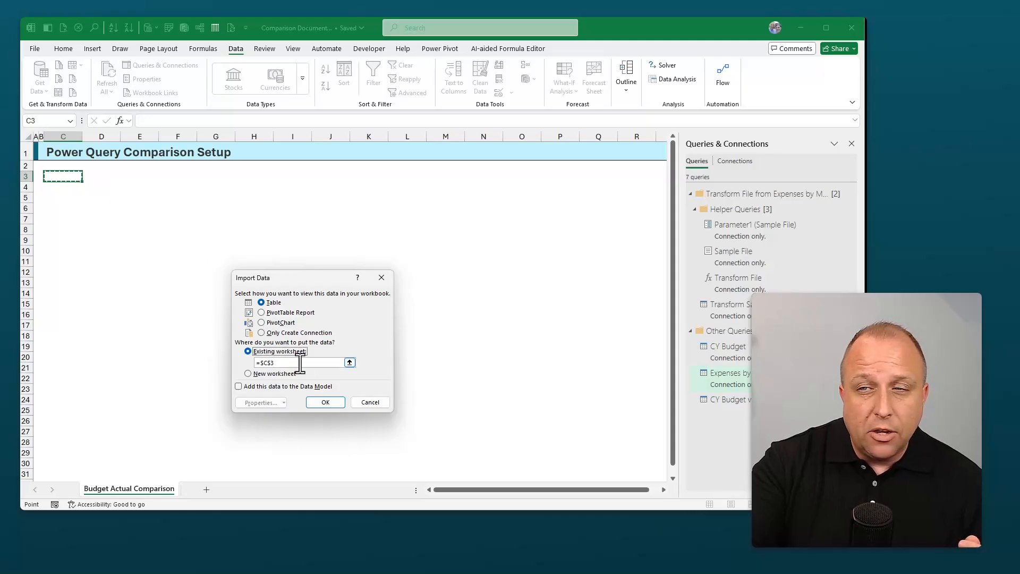
pyautogui.click(333, 401)
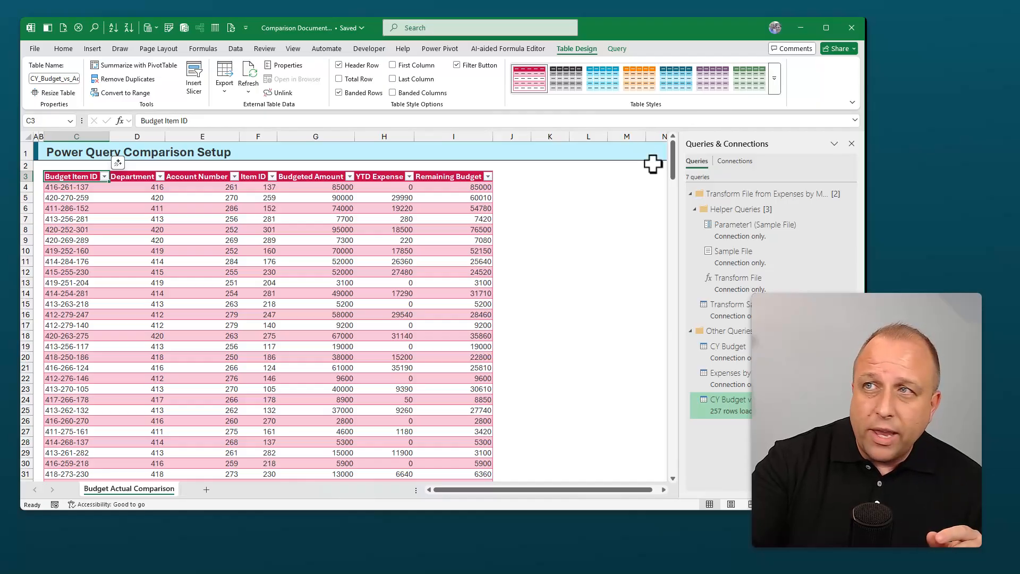
# - Apply the medium table style with dark teal header and light blue bands, and format Budgeted Amount, YTD Expense and Remaining Budget as Accounting in dollars
pyautogui.click(775, 79)
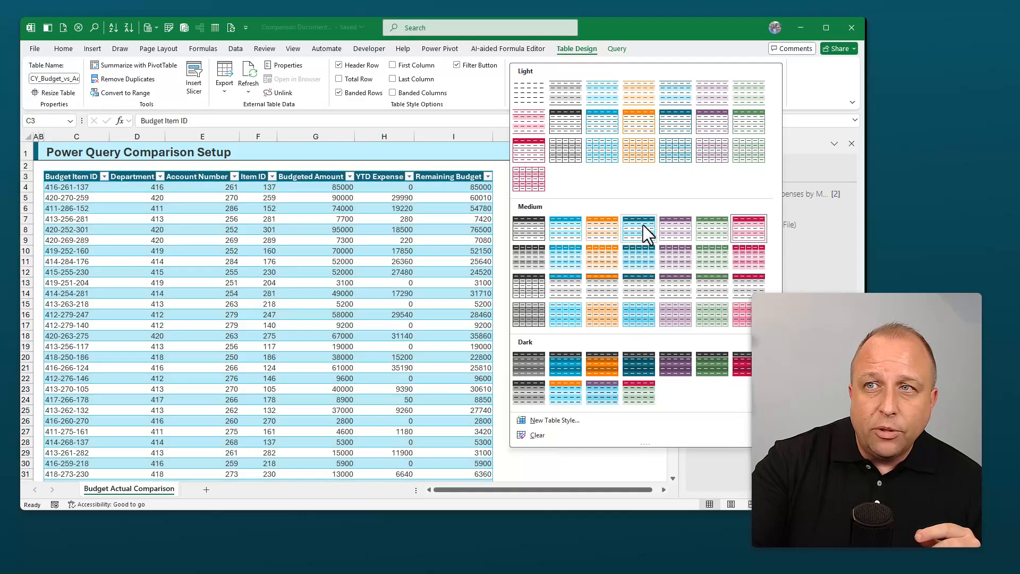
pyautogui.click(643, 225)
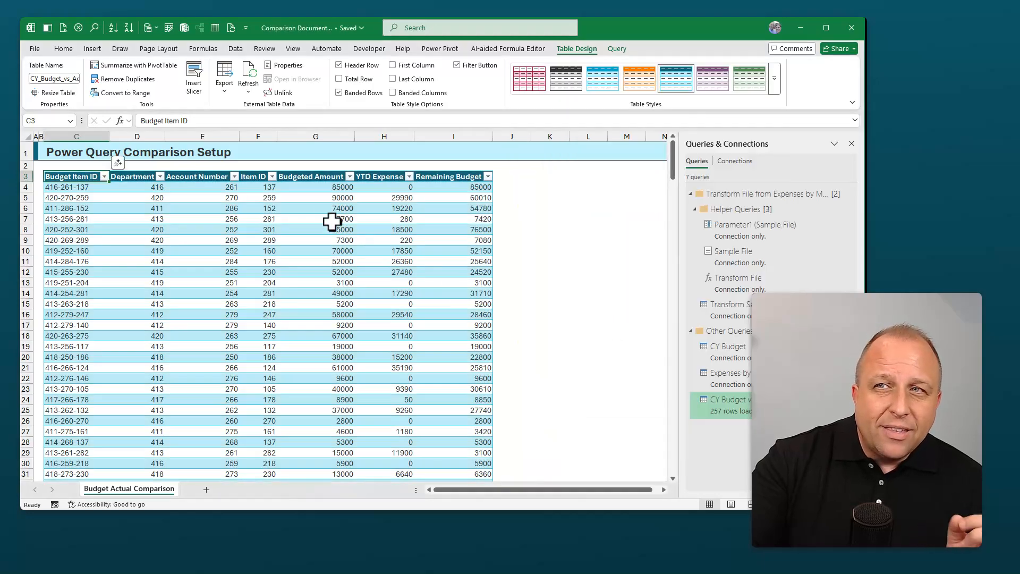
pyautogui.click(322, 190)
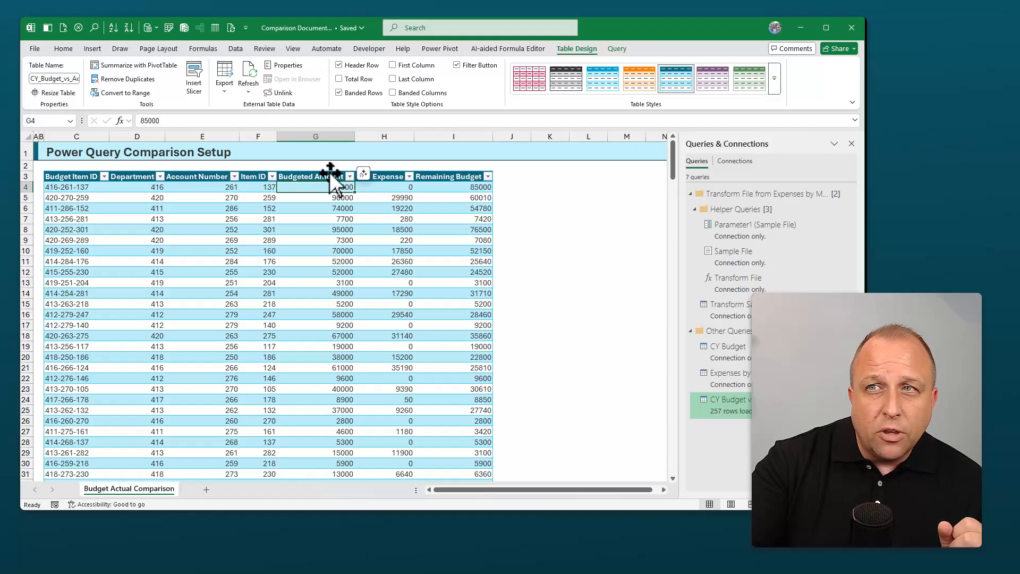
pyautogui.click(333, 174)
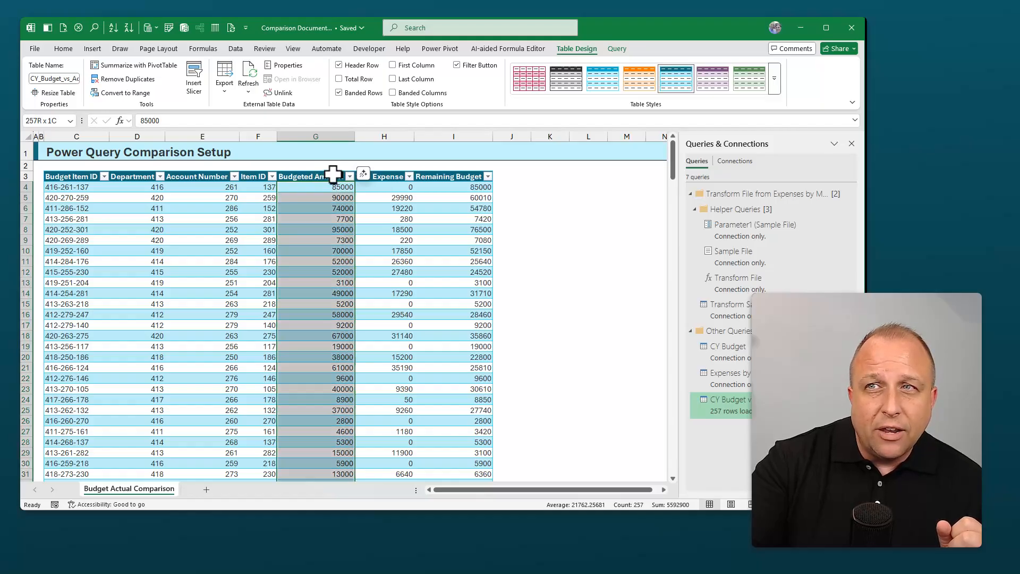
pyautogui.moveTo(333, 173); pyautogui.dragTo(437, 168)
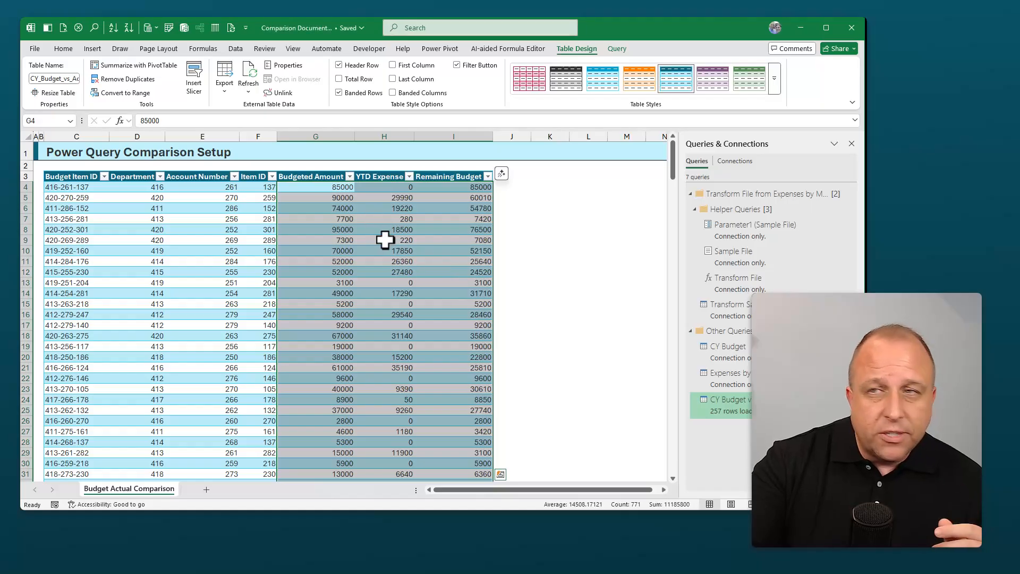
pyautogui.click(64, 49)
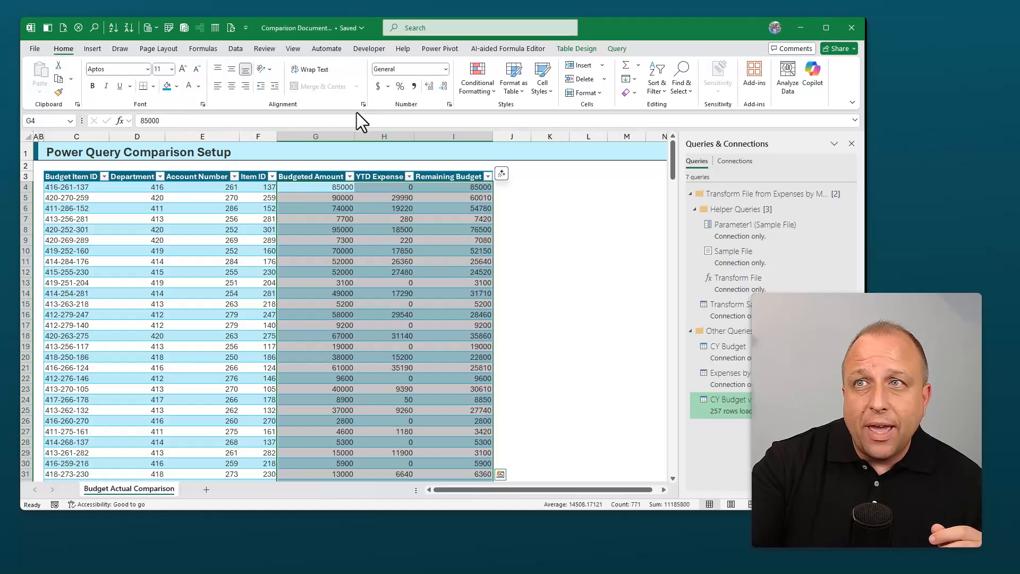
pyautogui.click(376, 85)
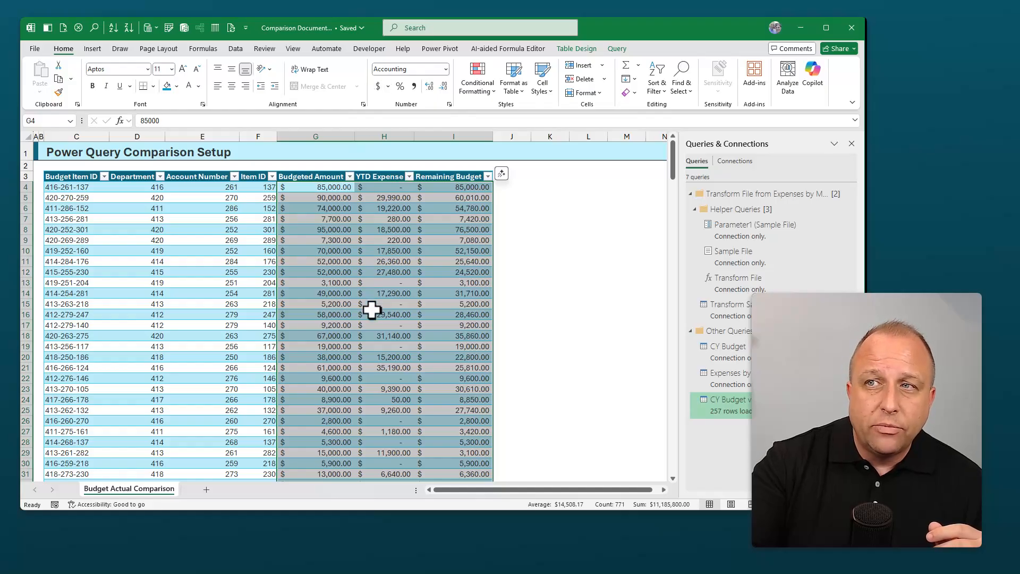
pyautogui.click(241, 240)
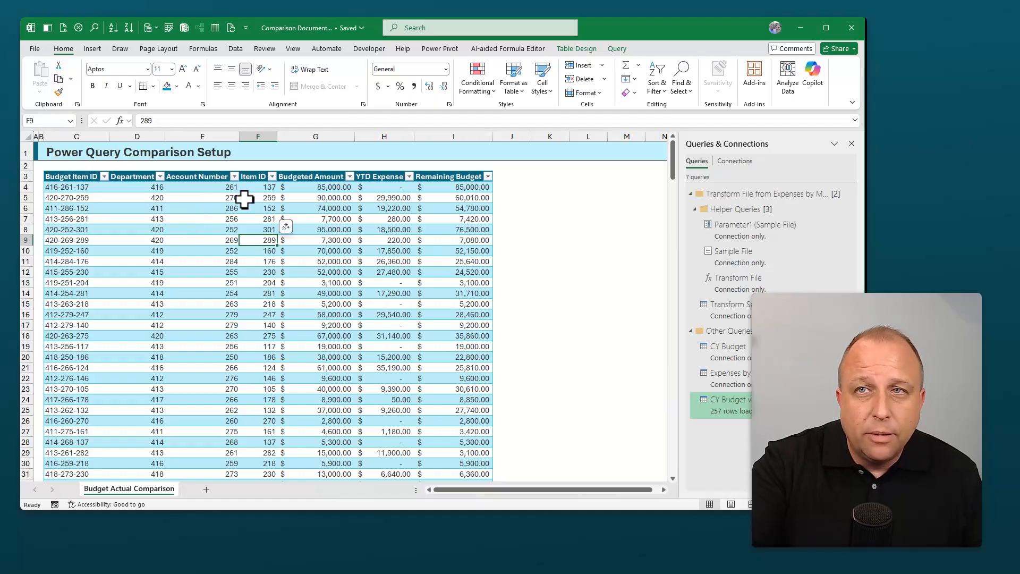
# - Insert a PivotTable based on the CY_Budget_vs_Actual table in the existing worksheet at cell K3
pyautogui.click(92, 48)
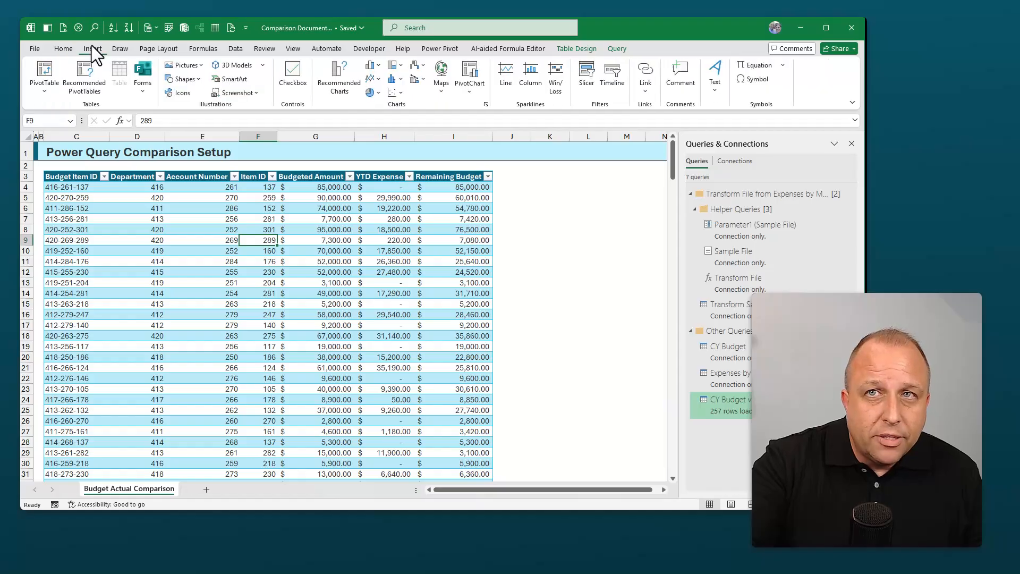
pyautogui.click(46, 72)
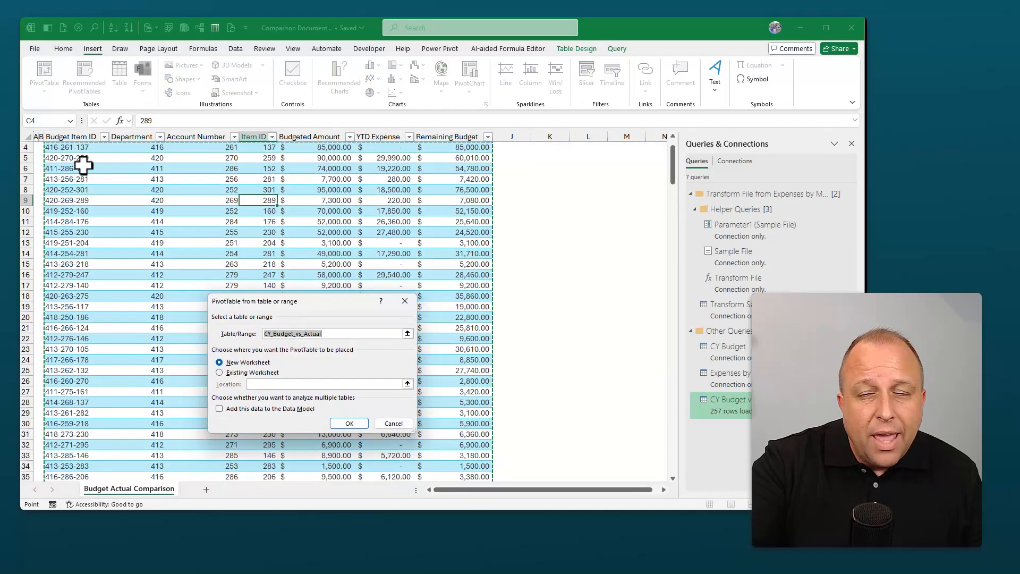
pyautogui.click(235, 372)
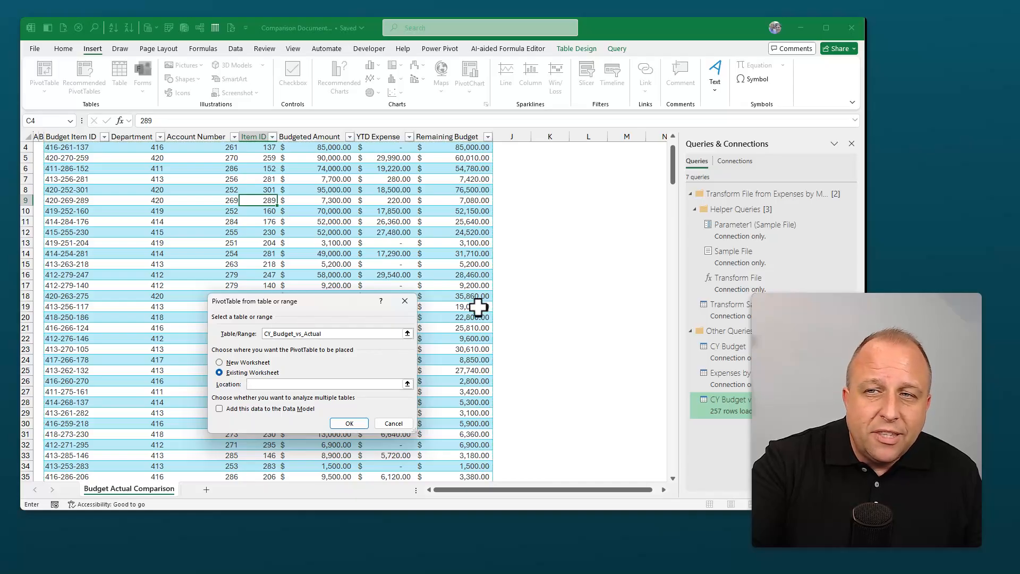
pyautogui.scroll(1, 499, 292)
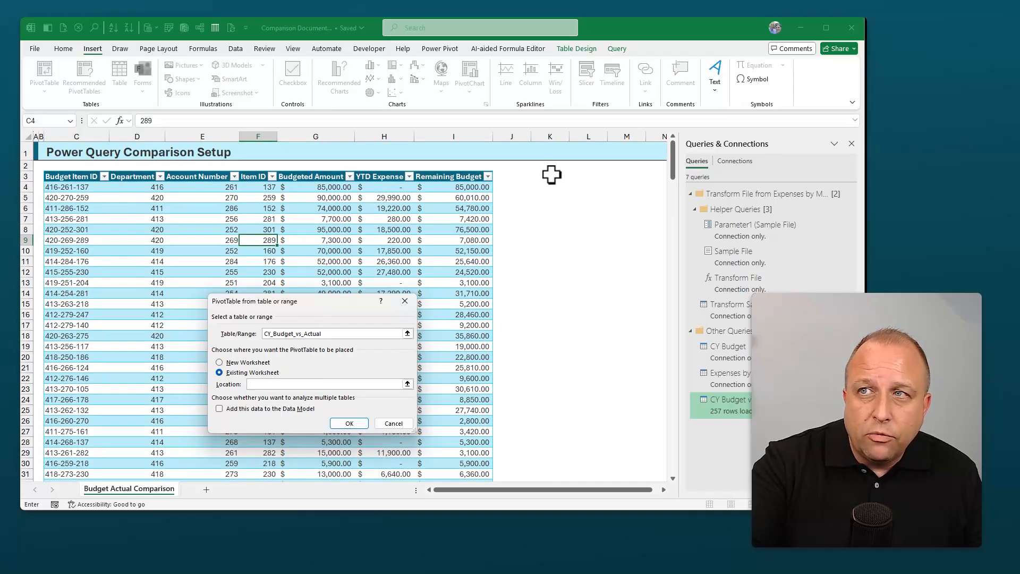
pyautogui.click(550, 174)
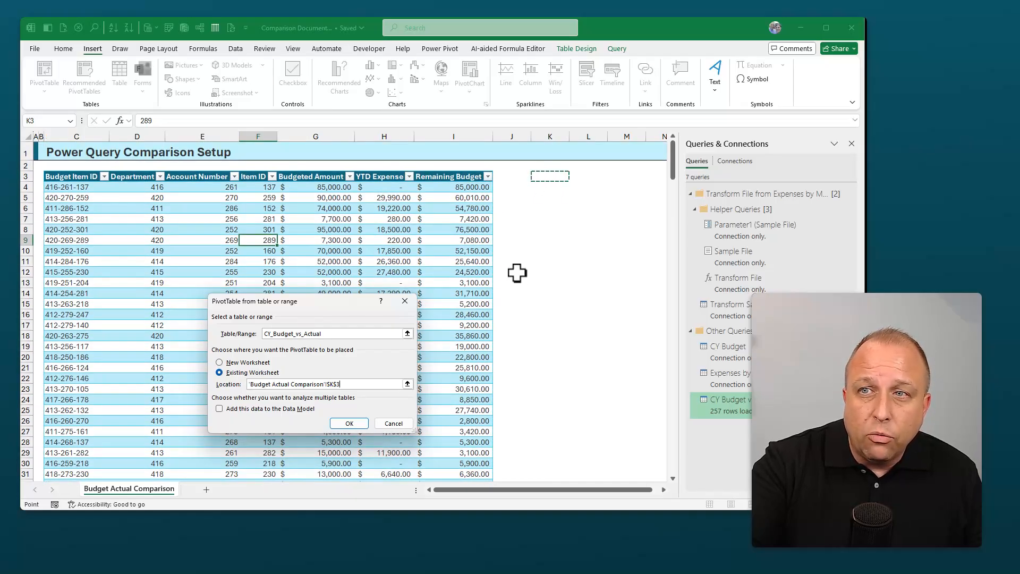
pyautogui.click(350, 423)
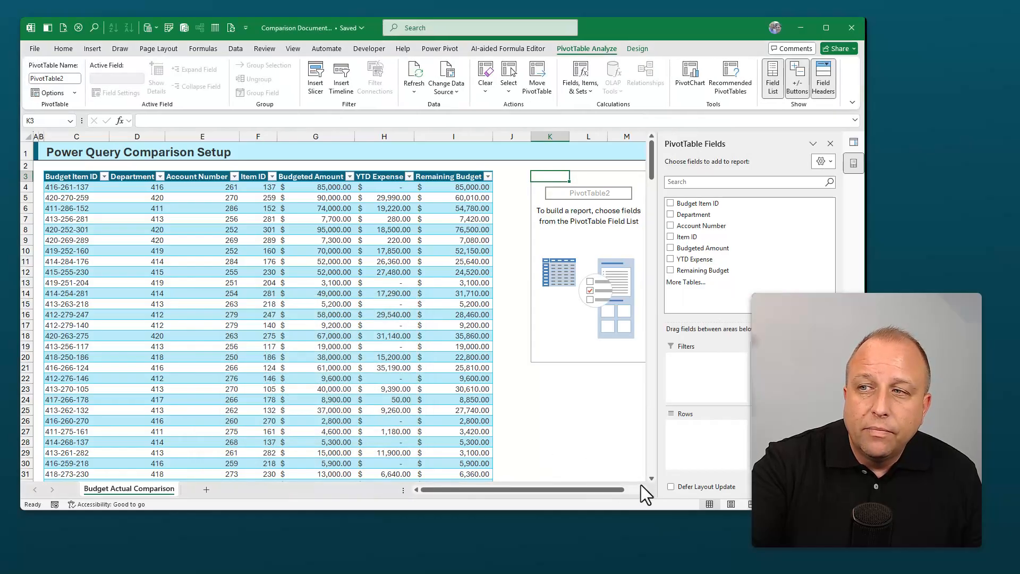
# - Add Department to the PivotTable's rows and sum Budgeted Amount and YTD Expense as its values
pyautogui.click(642, 489)
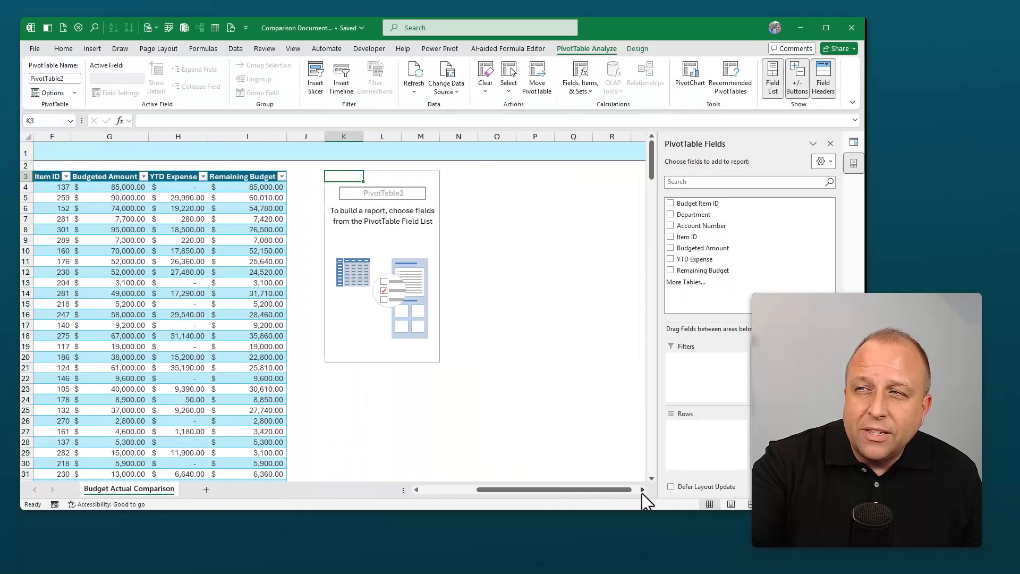
pyautogui.click(642, 489)
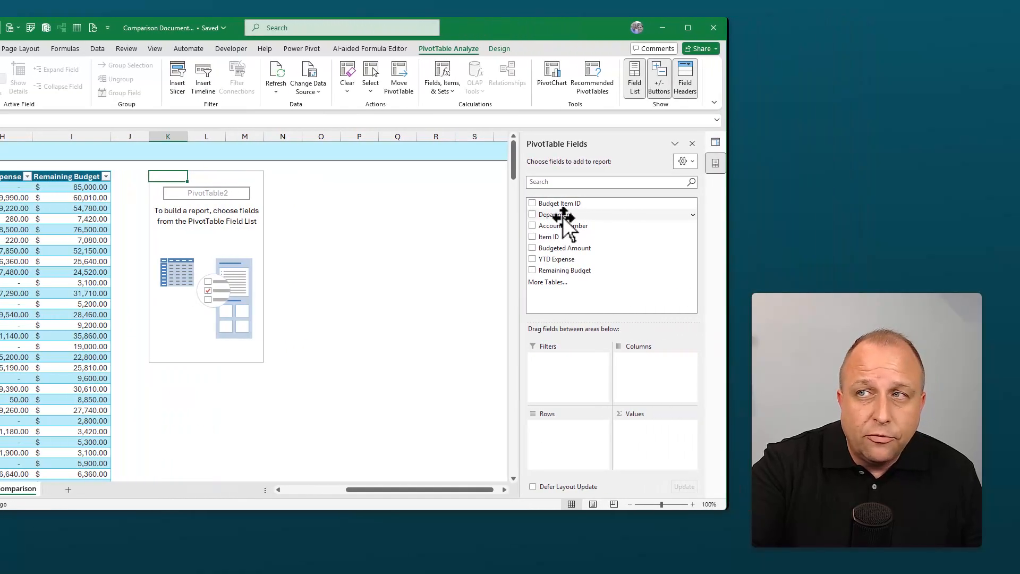
pyautogui.moveTo(563, 214); pyautogui.dragTo(569, 438)
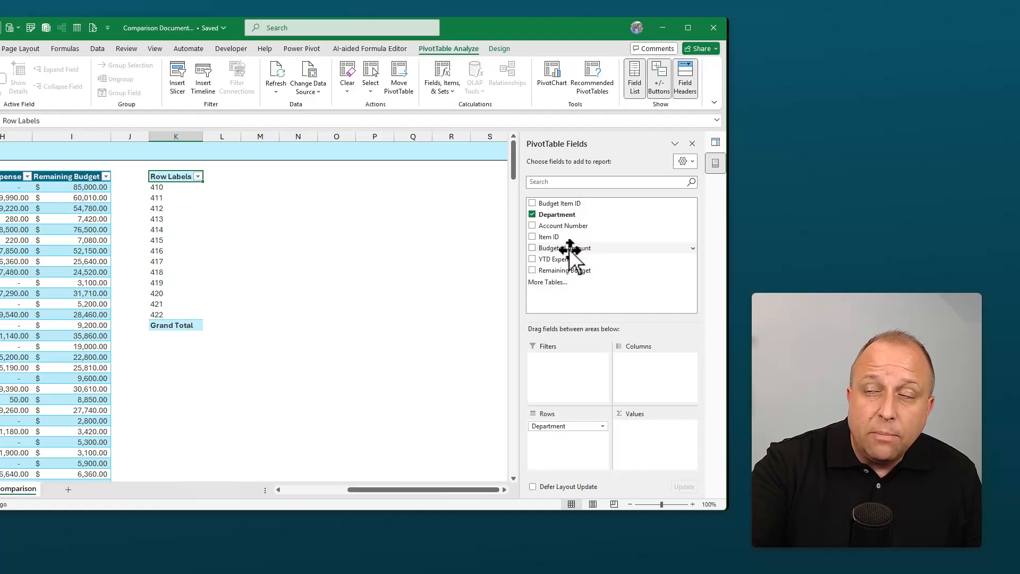
pyautogui.moveTo(570, 252); pyautogui.dragTo(653, 431)
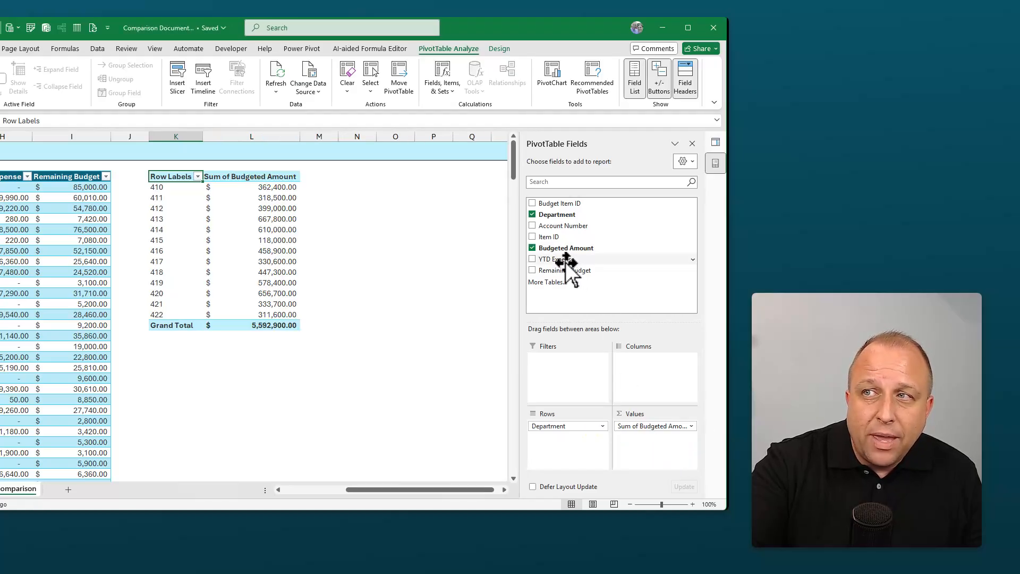
pyautogui.moveTo(566, 260); pyautogui.dragTo(659, 443)
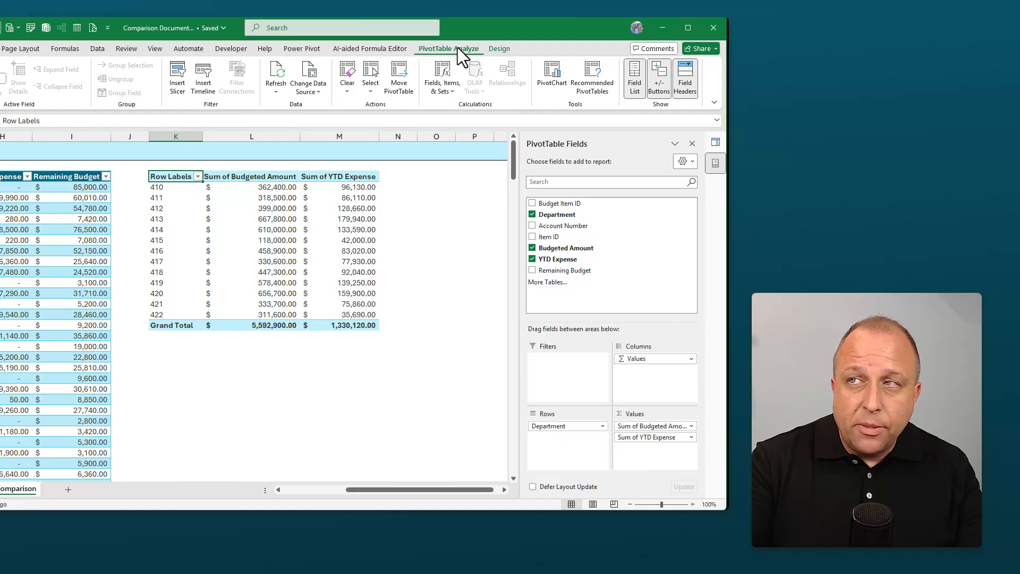
# - Insert a clustered column PivotChart from the PivotTable and place it beside the PivotTable, starting in column N at row 3
pyautogui.click(552, 77)
pyautogui.moveTo(280, 248)
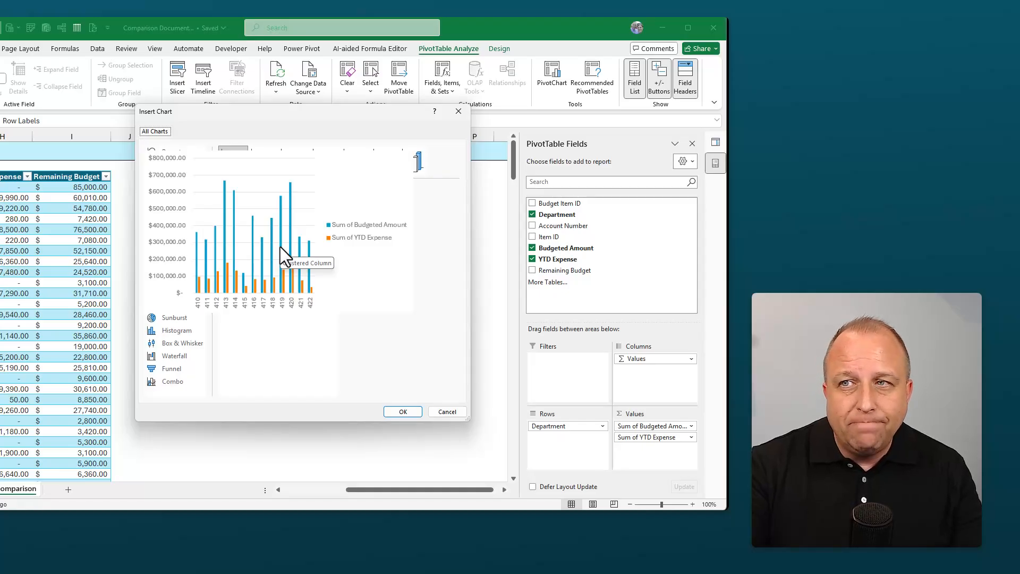
pyautogui.click(403, 412)
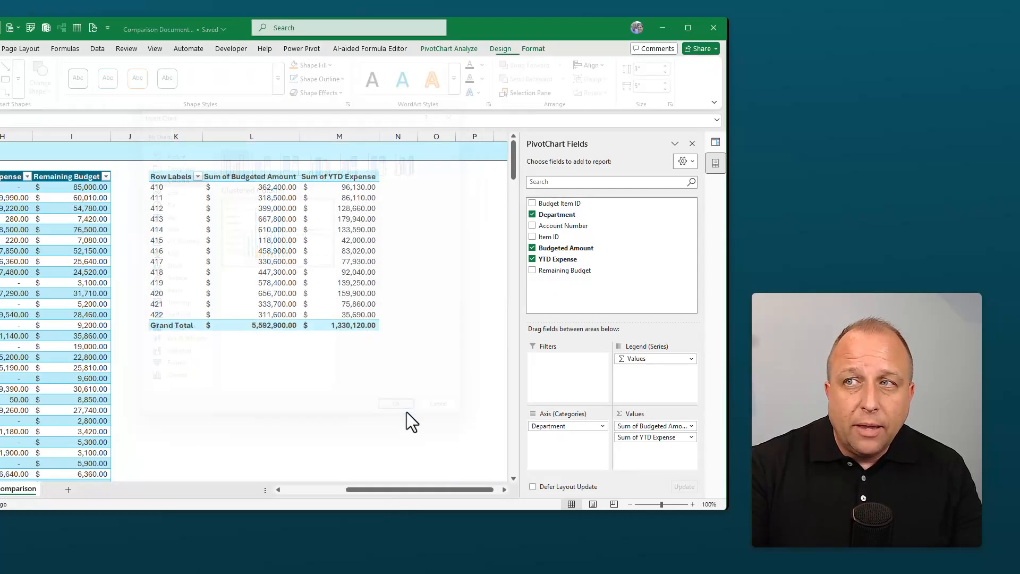
pyautogui.click(504, 489)
pyautogui.click(505, 489)
pyautogui.moveTo(125, 243); pyautogui.dragTo(434, 176)
pyautogui.moveTo(570, 176); pyautogui.dragTo(573, 177)
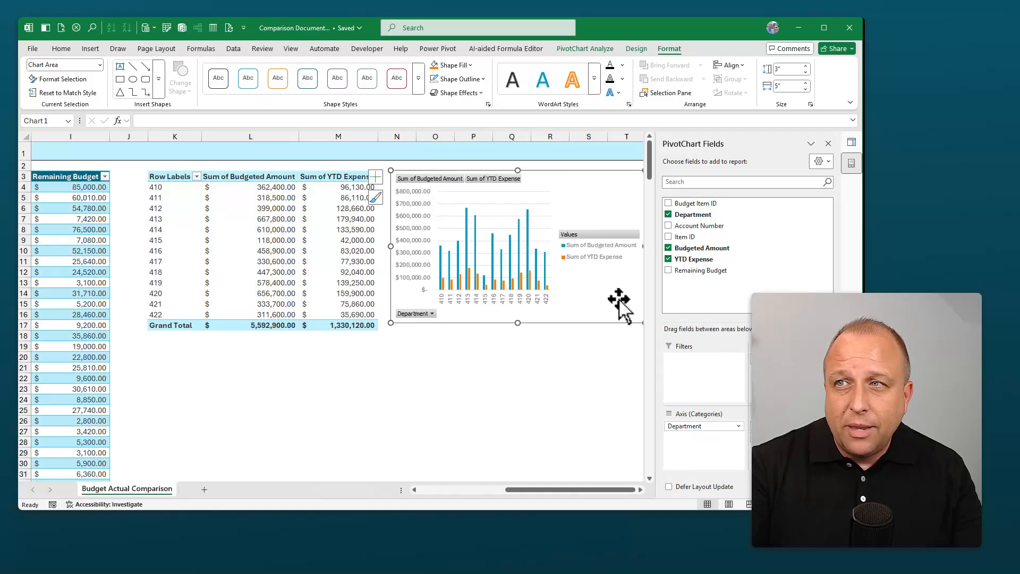
# - Enlarge the PivotChart to about 7.33 inches wide by 4.26 inches high and hide all its field buttons
pyautogui.click(640, 490)
pyautogui.click(641, 490)
pyautogui.click(641, 489)
pyautogui.click(641, 490)
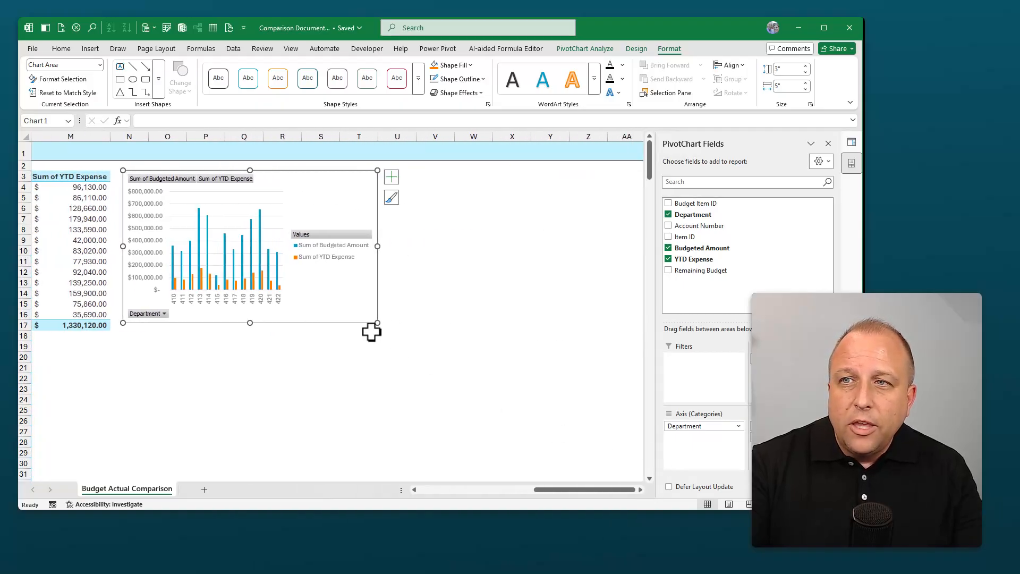
pyautogui.moveTo(386, 326); pyautogui.dragTo(495, 387)
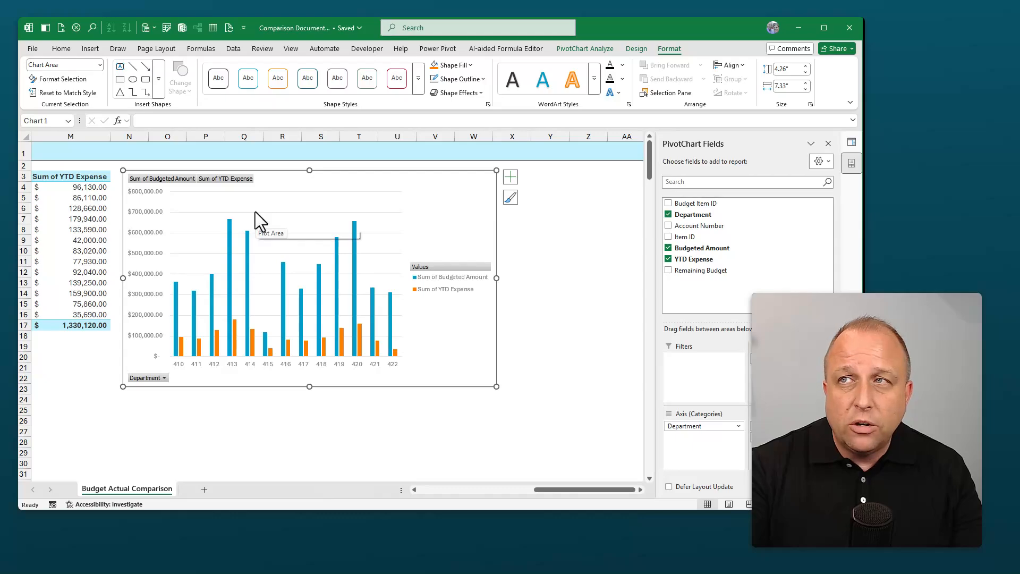
pyautogui.click(593, 47)
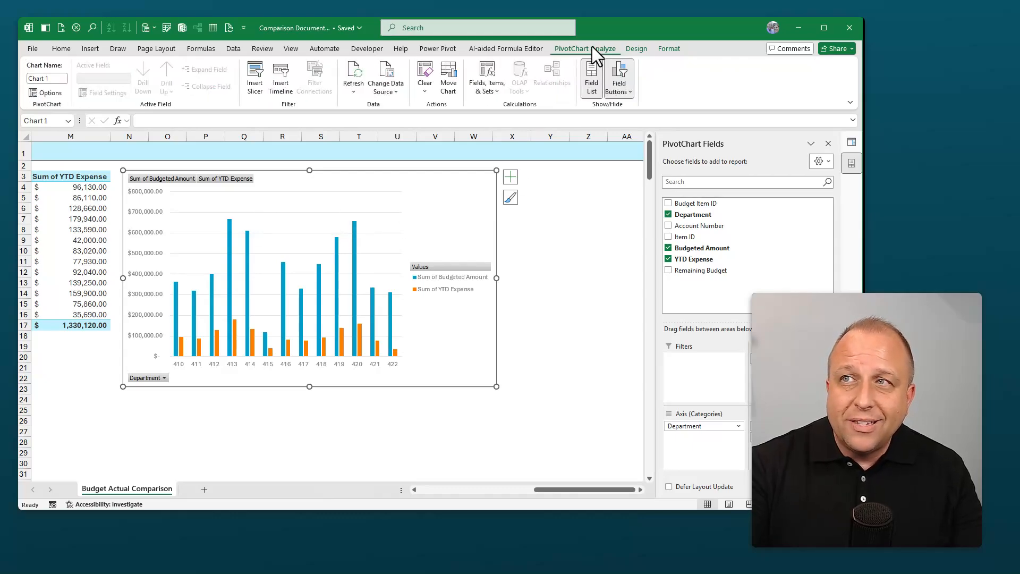
pyautogui.click(629, 70)
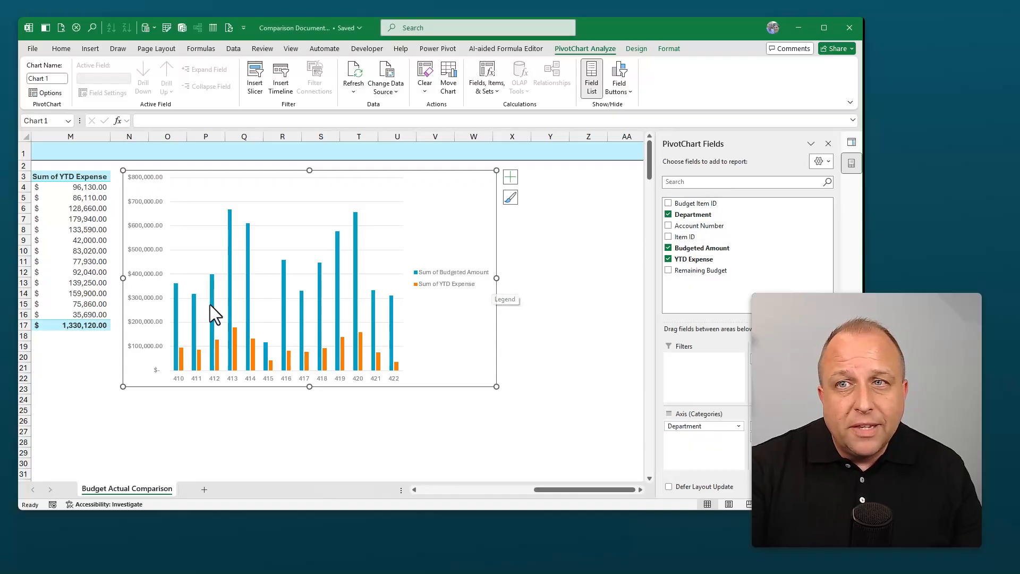
# - Set the Budgeted Amount series to a gap width of 50% and a series overlap of 100%
pyautogui.click(176, 312)
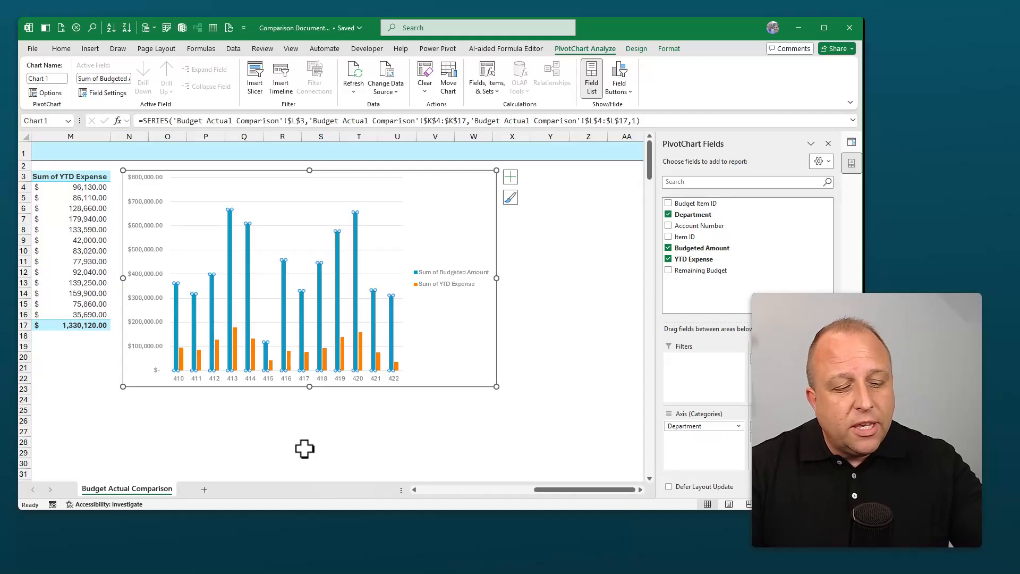
pyautogui.hotkey('ctrl', '1')
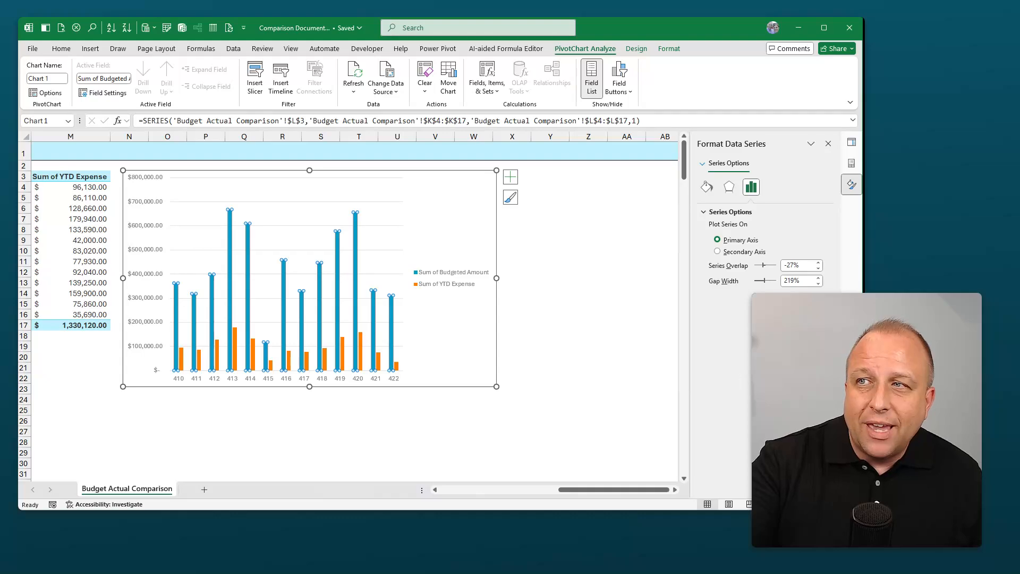
pyautogui.doubleClick(812, 282)
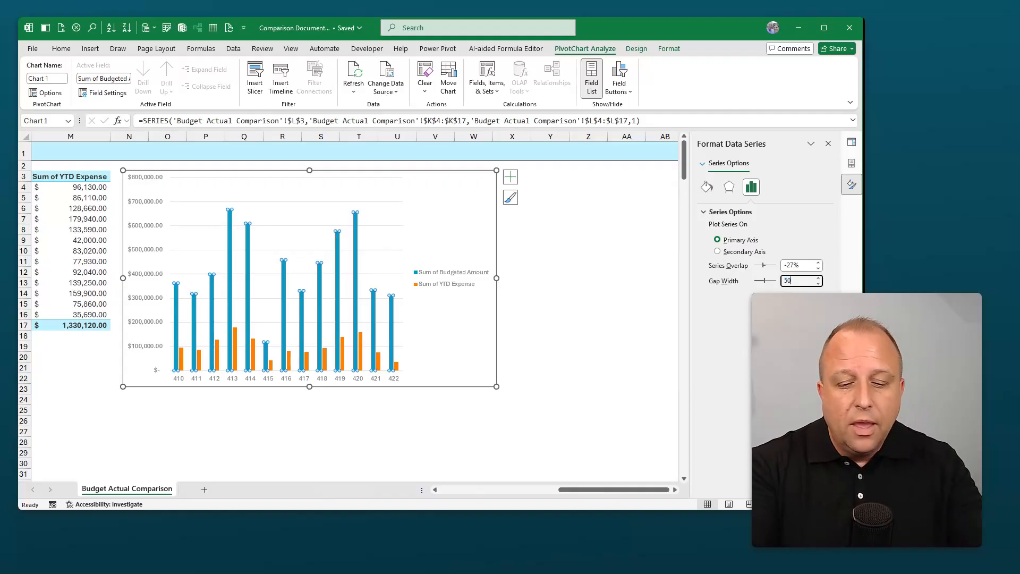
pyautogui.press('Return')
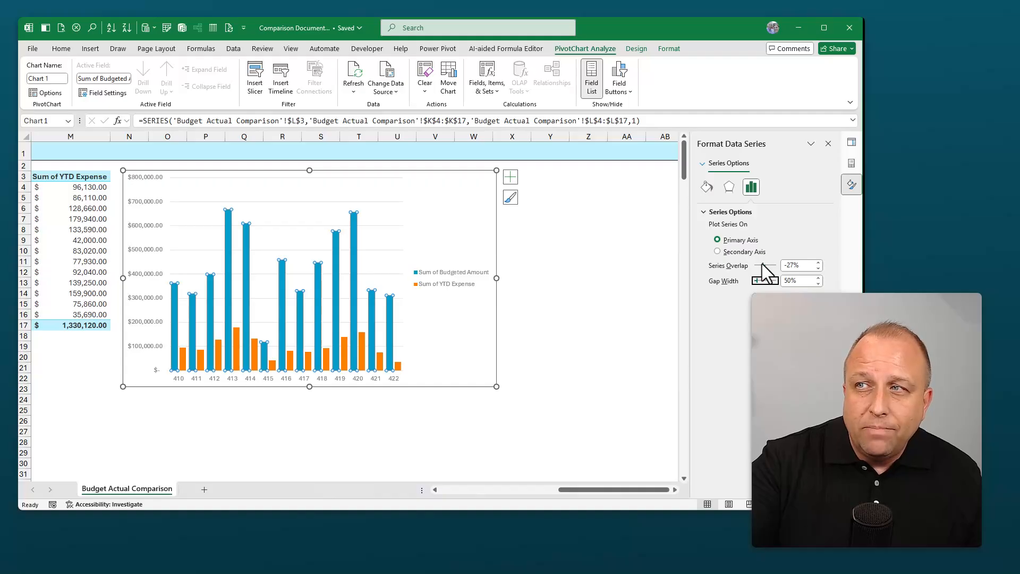
pyautogui.moveTo(764, 265); pyautogui.dragTo(784, 270)
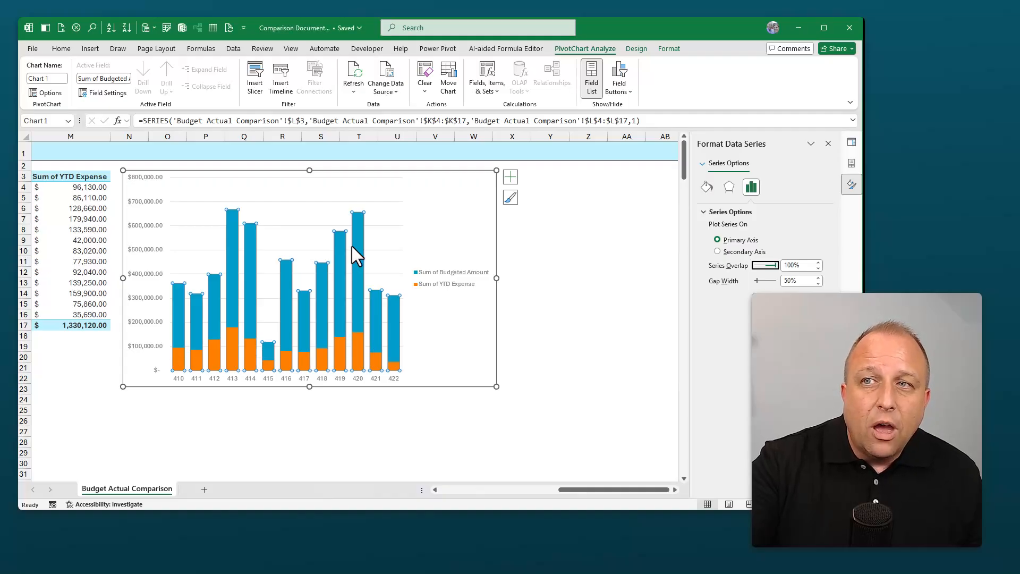
# - Fill the Budgeted Amount columns with solid light purple and the YTD Expense columns with solid dark purple
pyautogui.moveTo(358, 250)
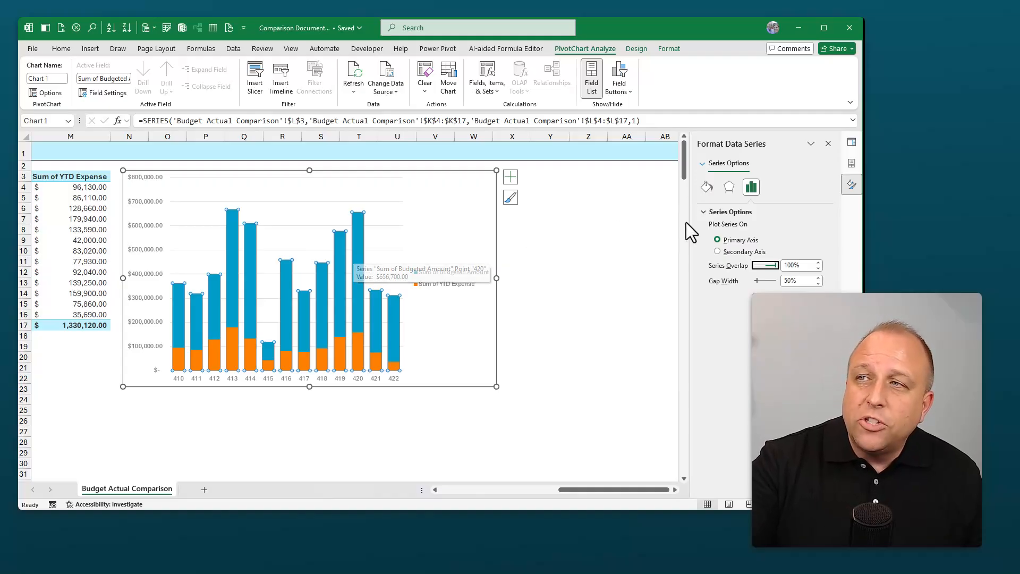
pyautogui.click(708, 187)
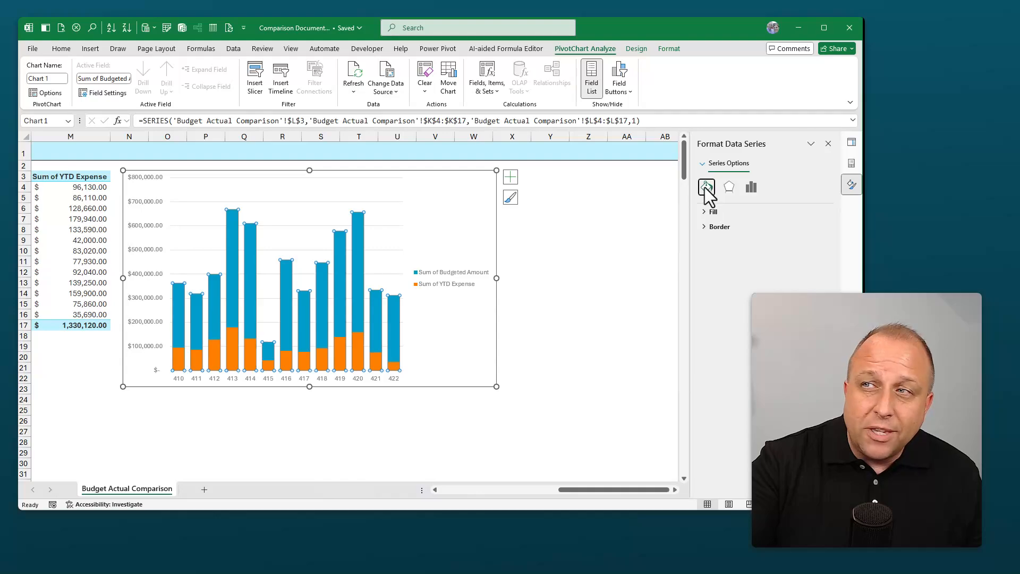
pyautogui.click(701, 212)
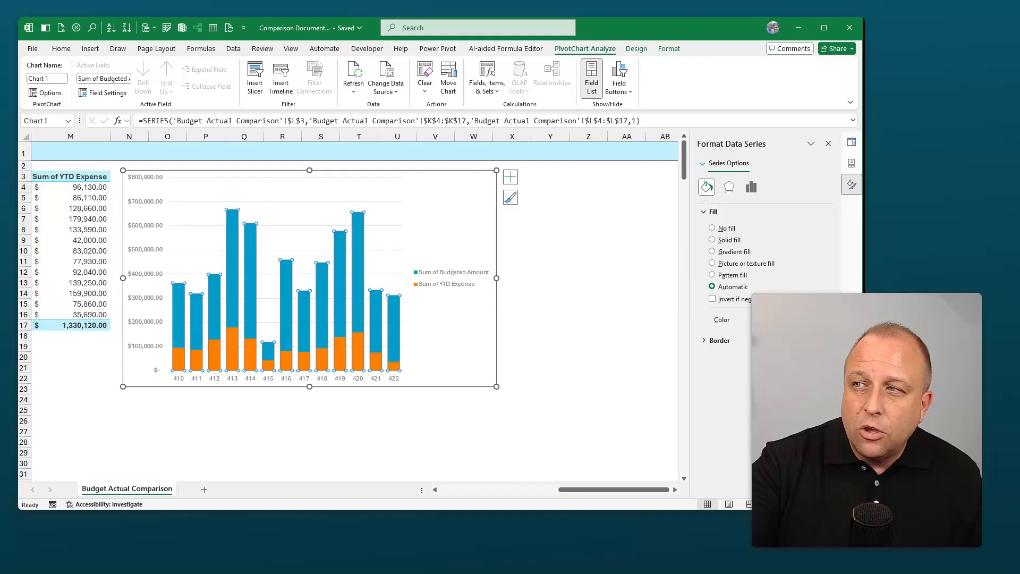
pyautogui.click(867, 354)
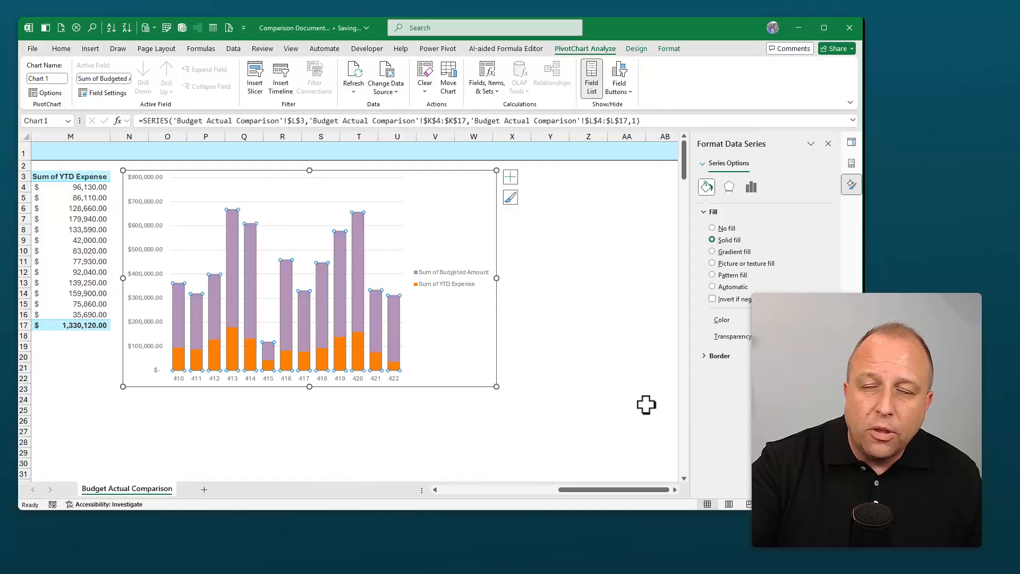
pyautogui.click(338, 362)
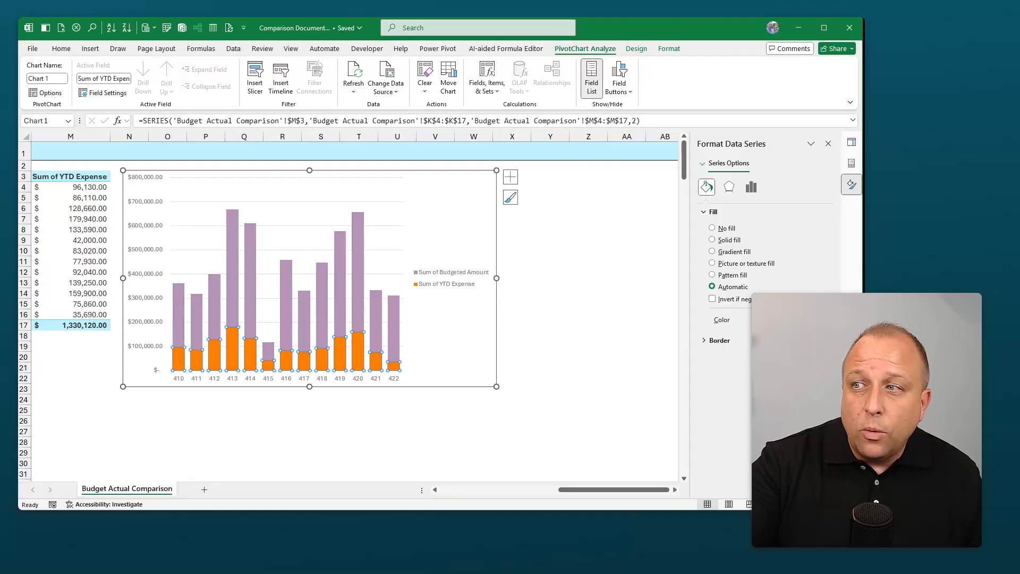
pyautogui.click(867, 374)
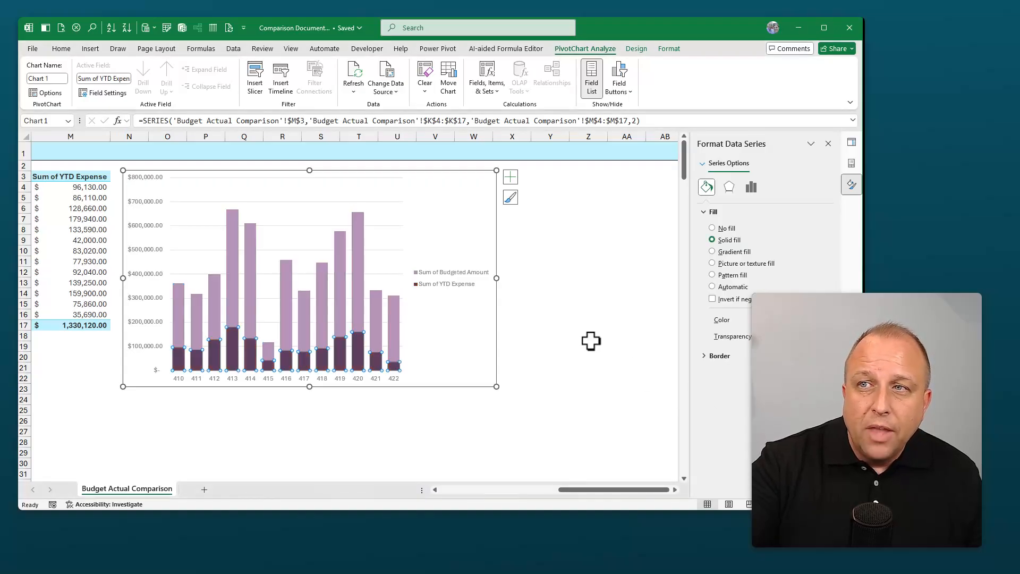
# - Widen the PivotChart so it extends into column Z and add a chart title above the chart
pyautogui.moveTo(497, 278); pyautogui.dragTo(583, 285)
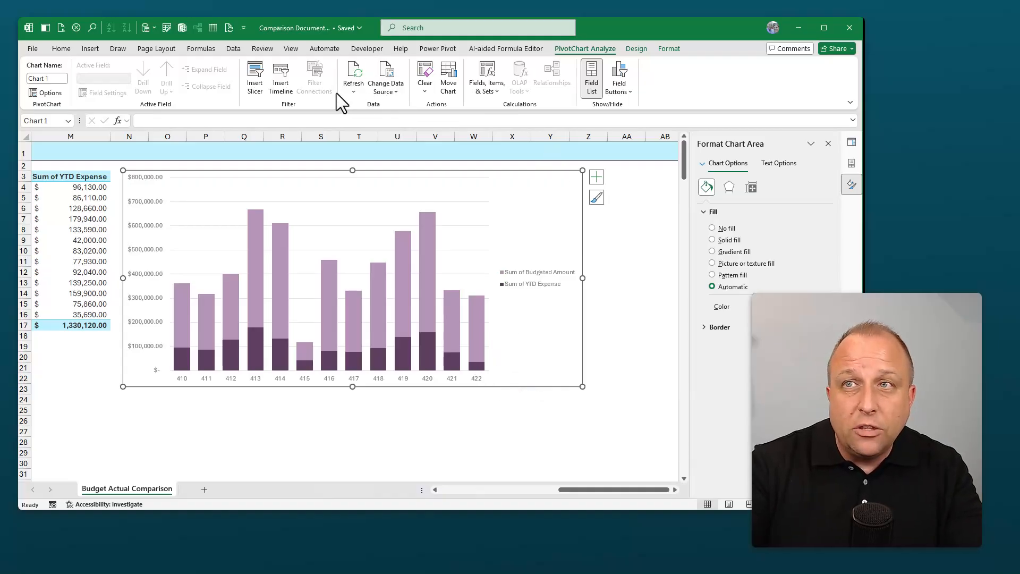
pyautogui.click(643, 47)
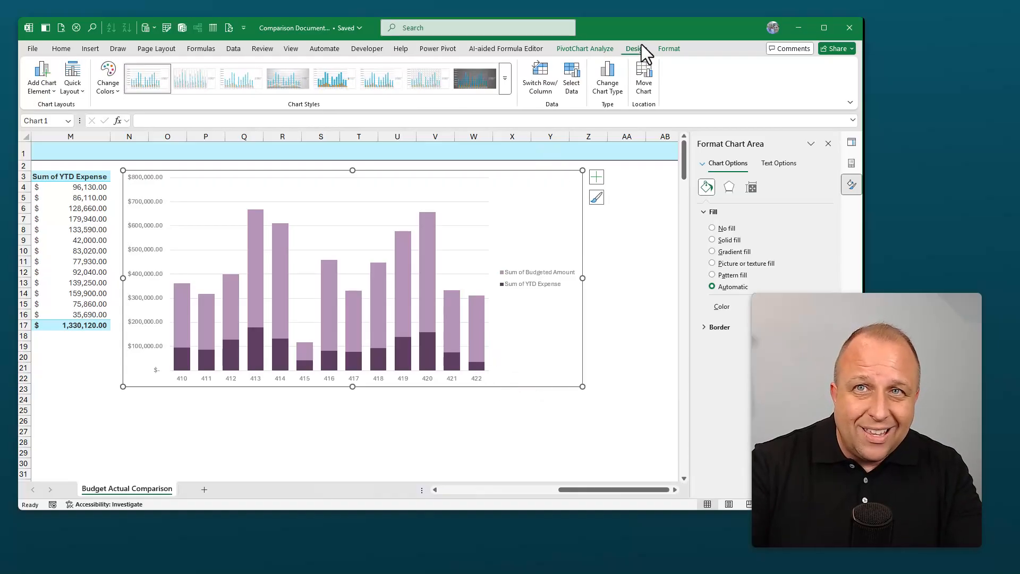
pyautogui.click(44, 84)
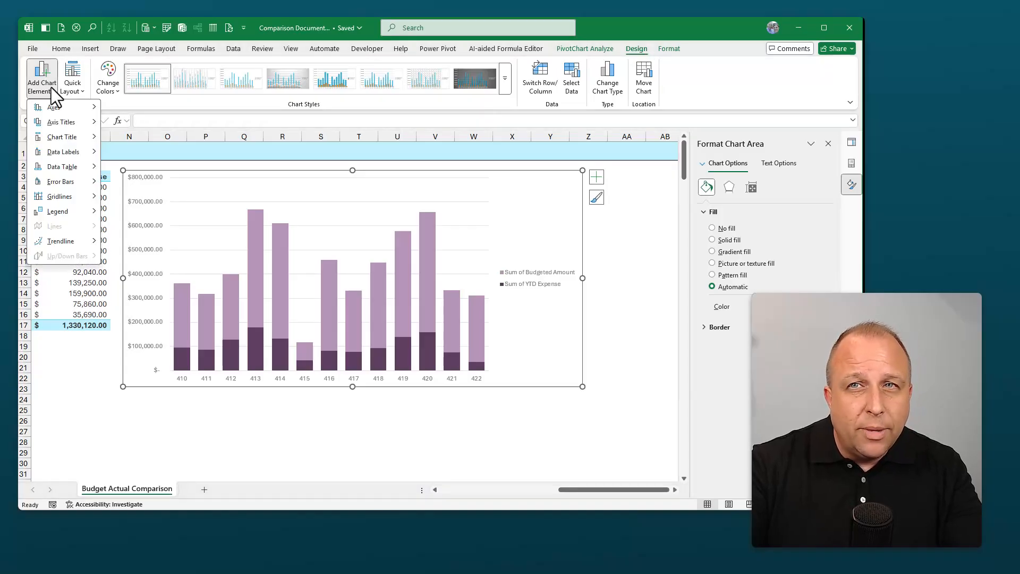
pyautogui.moveTo(66, 135)
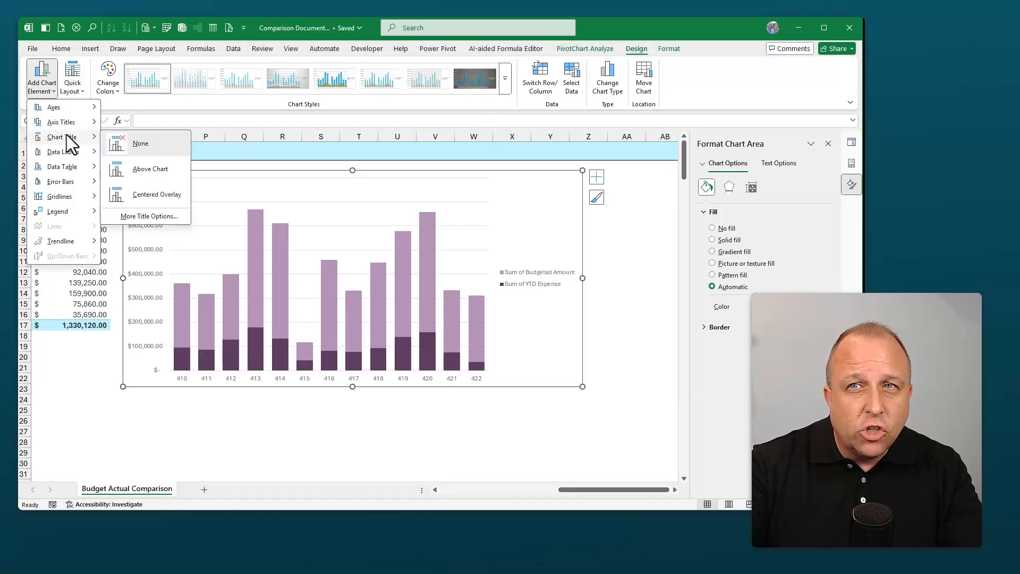
pyautogui.click(152, 176)
# - Change the PivotChart's title text to "YTD Spending vs. Budget by Department"
pyautogui.click(348, 182)
pyautogui.tripleClick(343, 184)
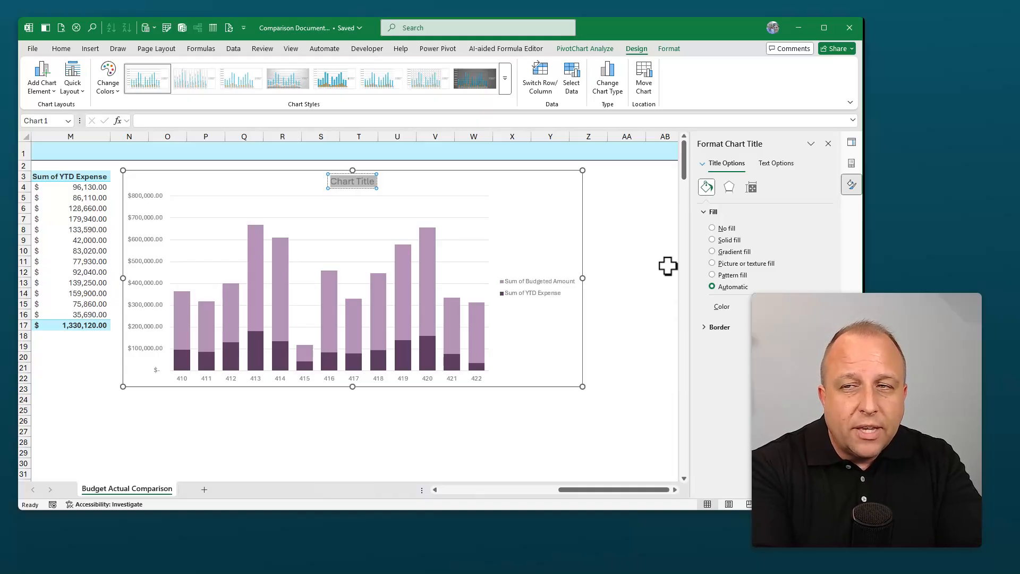
pyautogui.write('YTD')
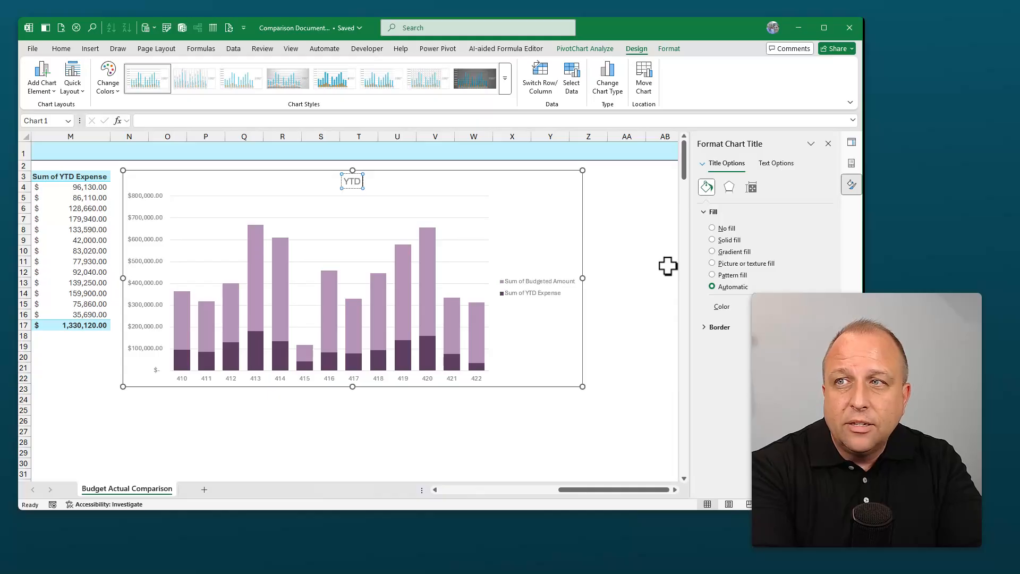
pyautogui.write(' Spending vs')
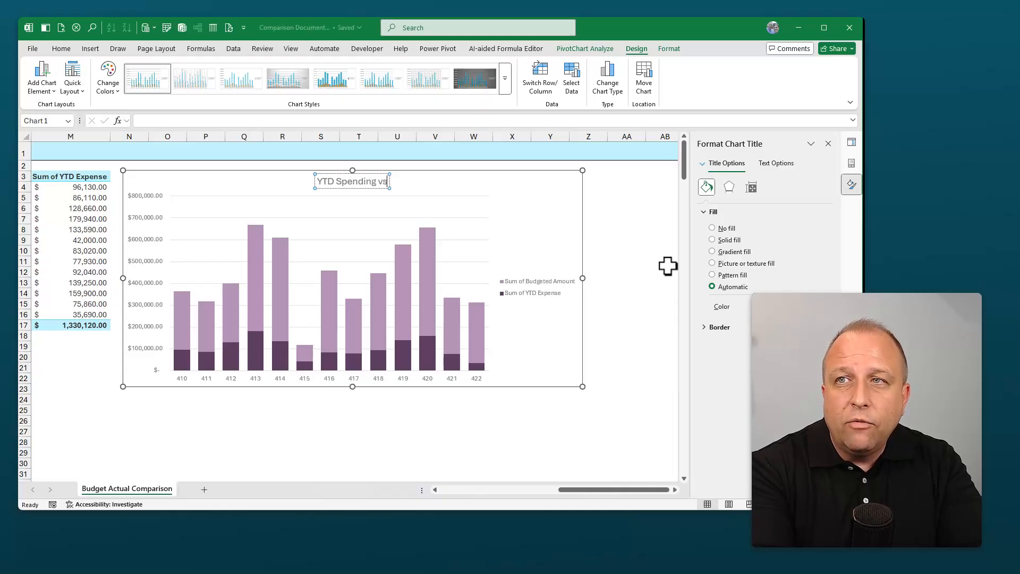
pyautogui.write('. Budg')
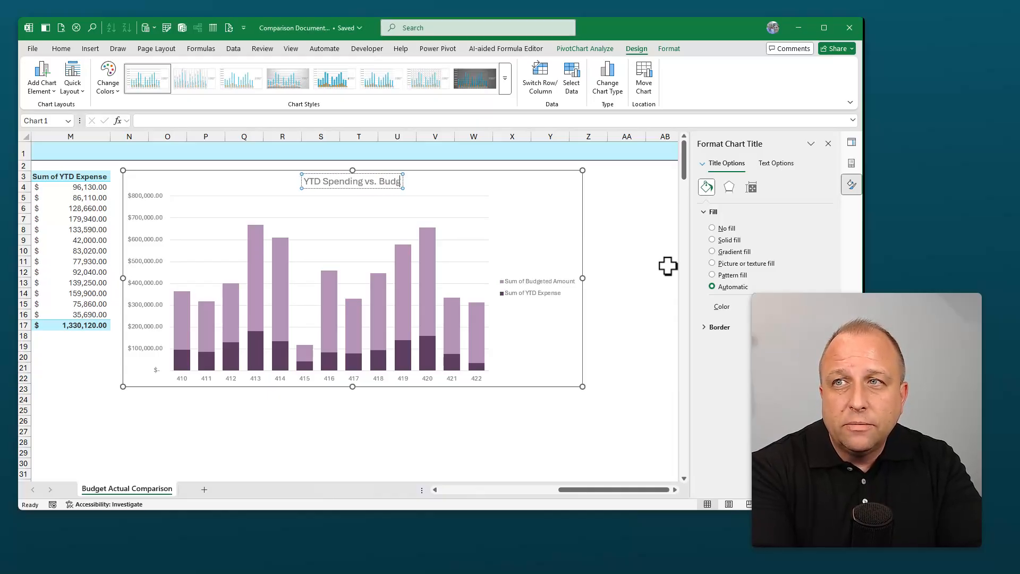
pyautogui.write('et by')
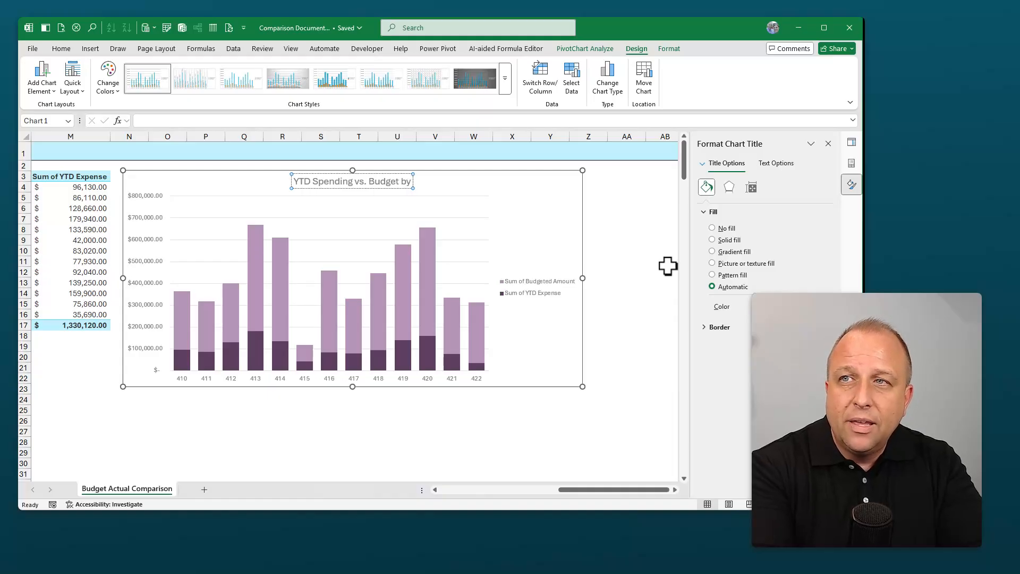
pyautogui.write(' Department')
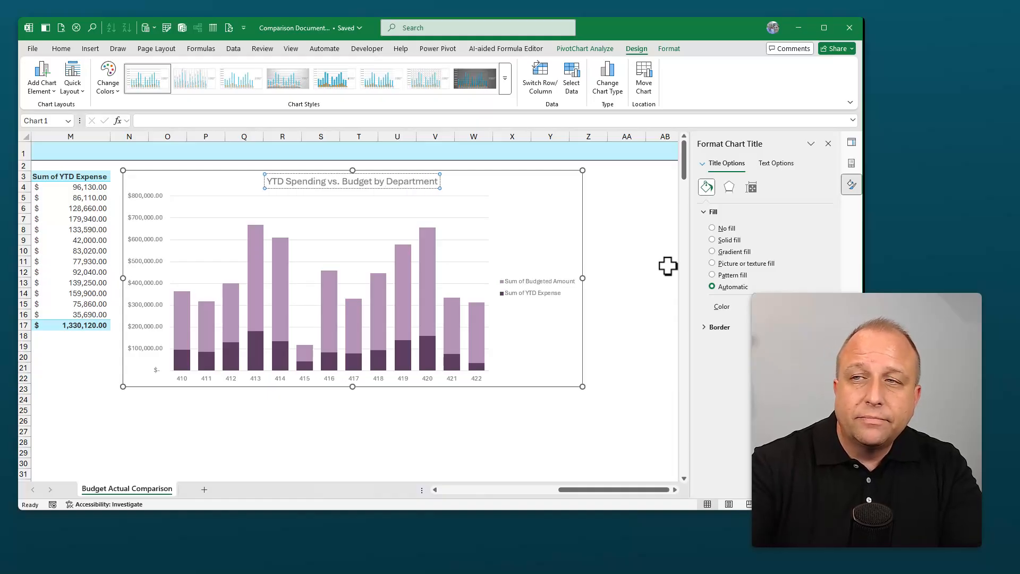
pyautogui.click(630, 252)
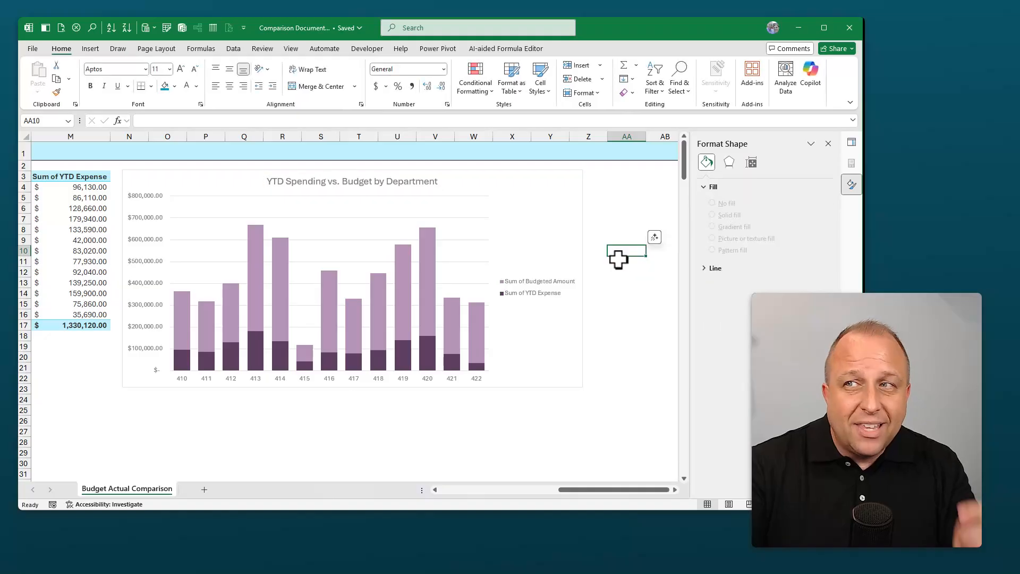
# - Remove the border line from the PivotChart's chart area
pyautogui.click(532, 173)
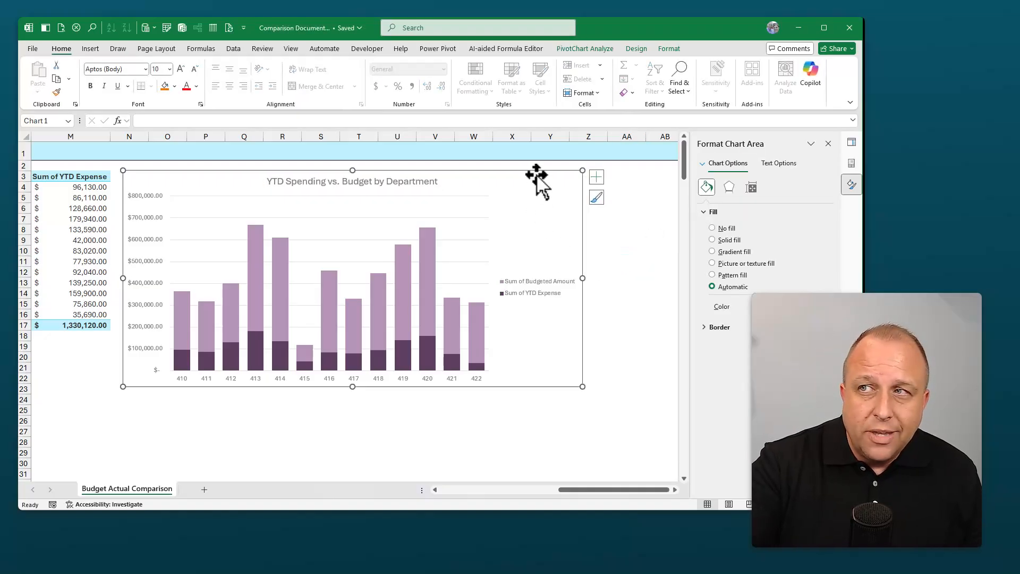
pyautogui.click(704, 328)
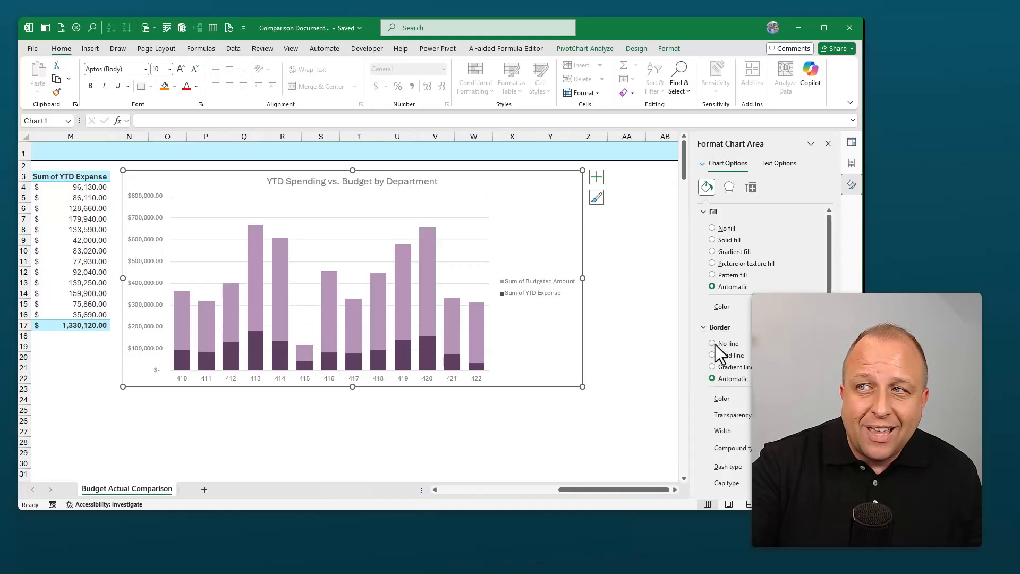
pyautogui.click(718, 346)
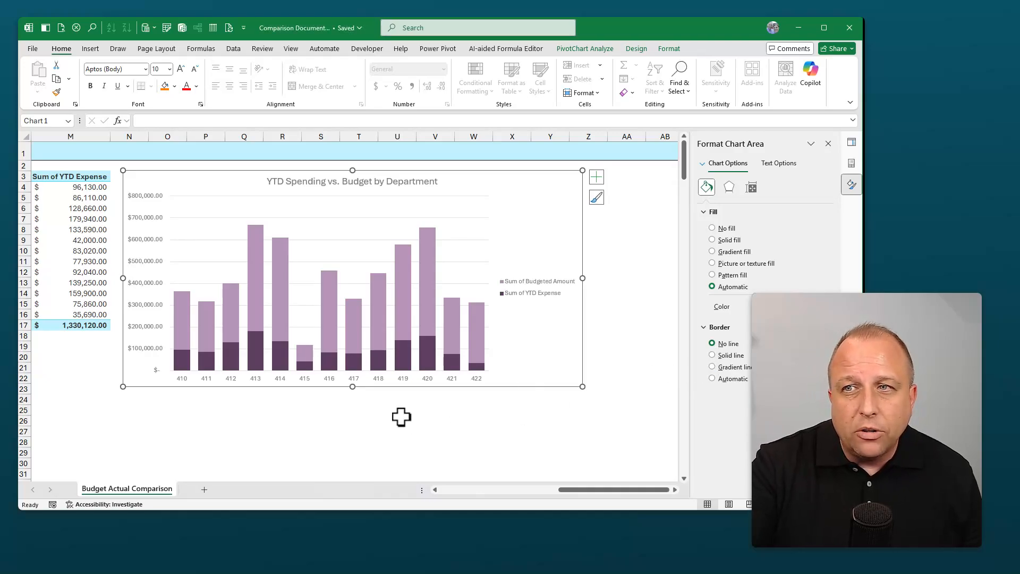
pyautogui.click(393, 410)
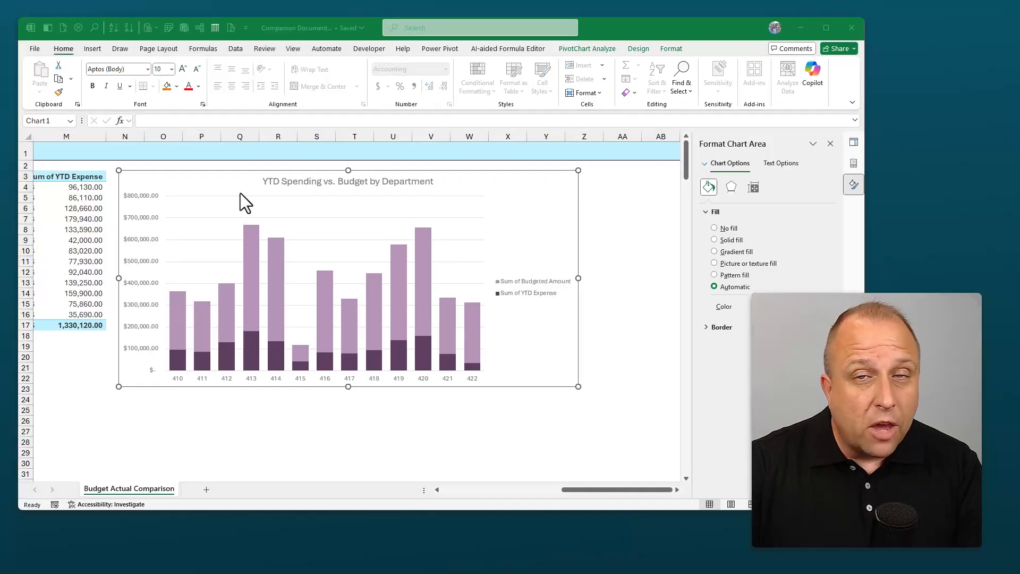
# - Review the PivotTable's YTD Expense values in M4:M17 and the comparison table's source rows
pyautogui.click(436, 490)
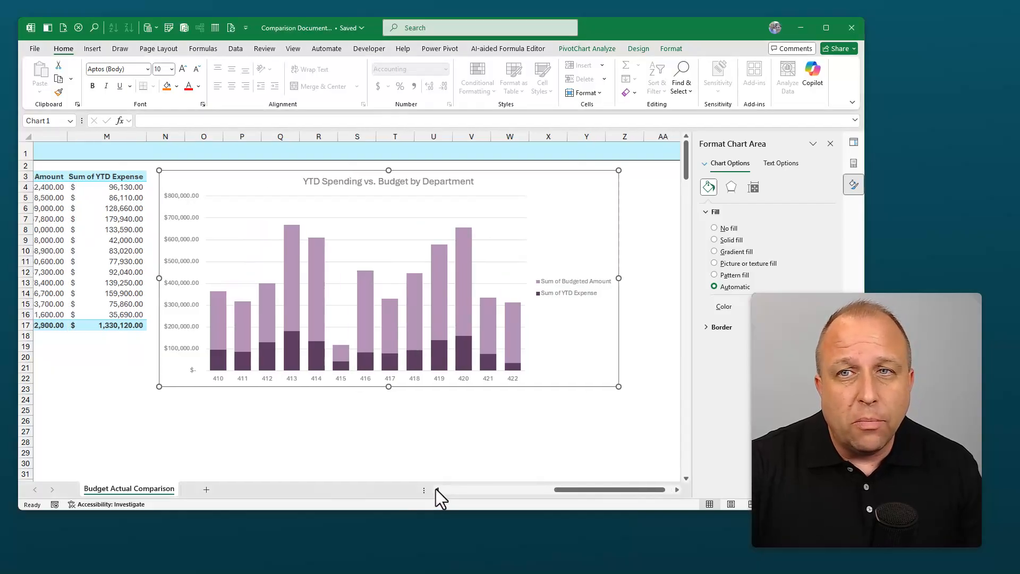
pyautogui.click(437, 490)
pyautogui.click(437, 489)
pyautogui.click(437, 490)
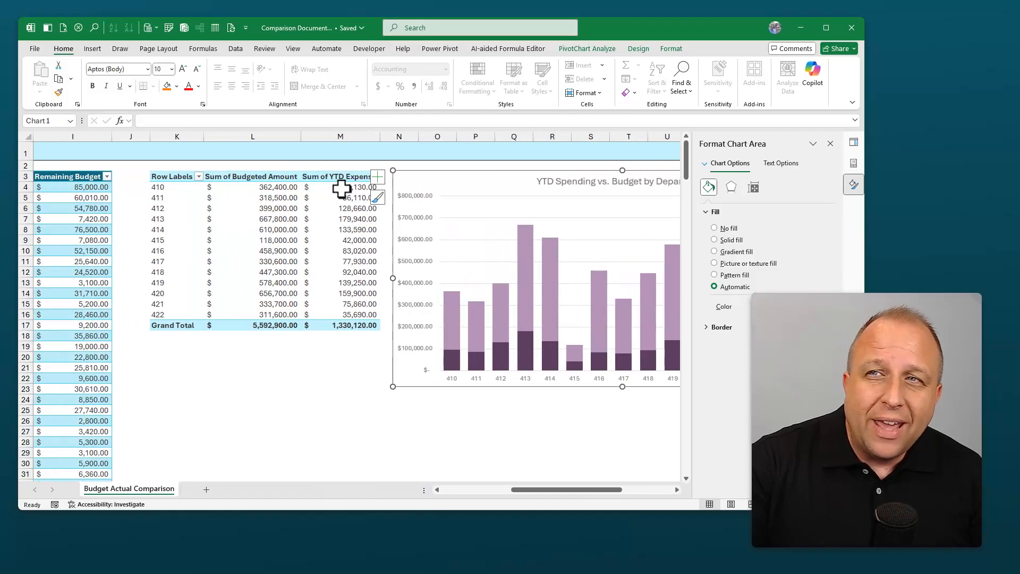
pyautogui.moveTo(341, 187); pyautogui.dragTo(364, 327)
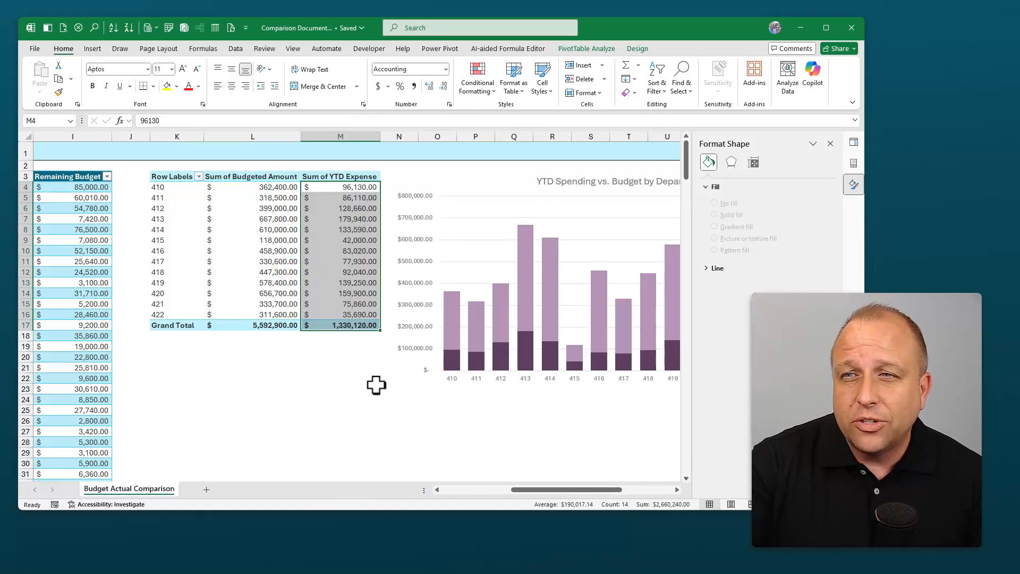
pyautogui.click(465, 489)
pyautogui.click(465, 489)
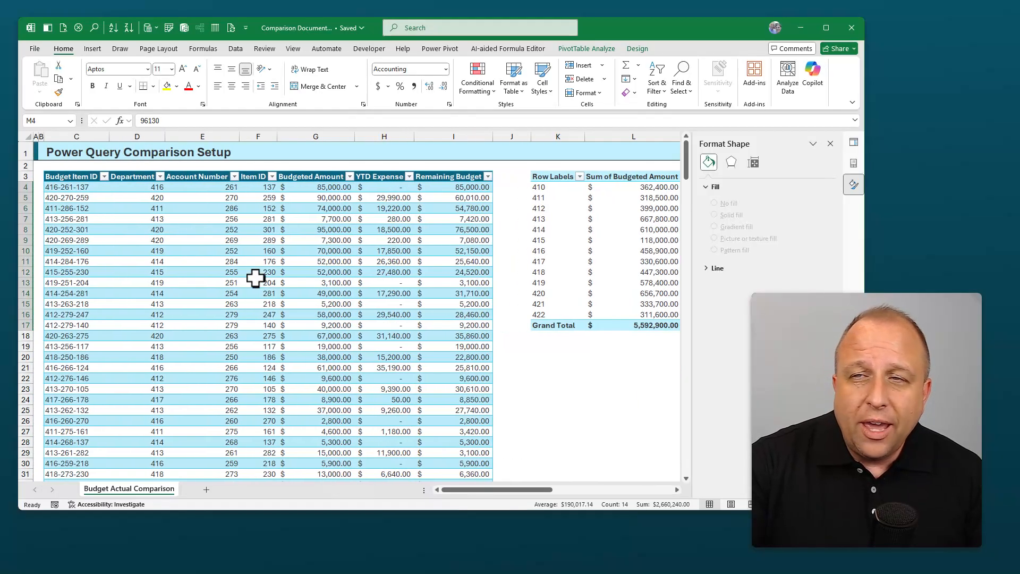
# - Select a cell in the comparison table, switch to File Explorer and move June Expenses.xlsx into the Expenses by Month folder
pyautogui.click(201, 210)
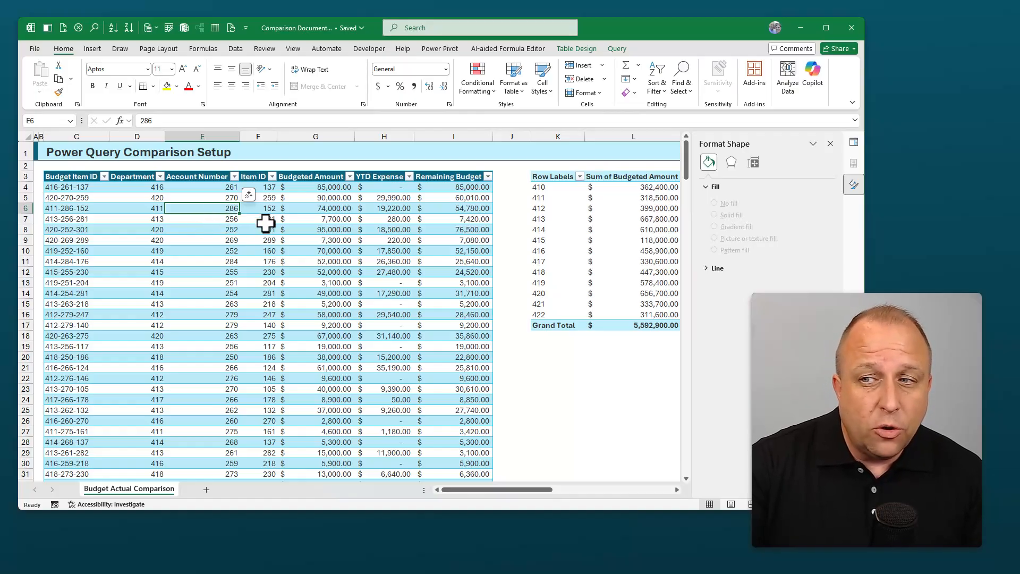
pyautogui.click(535, 558)
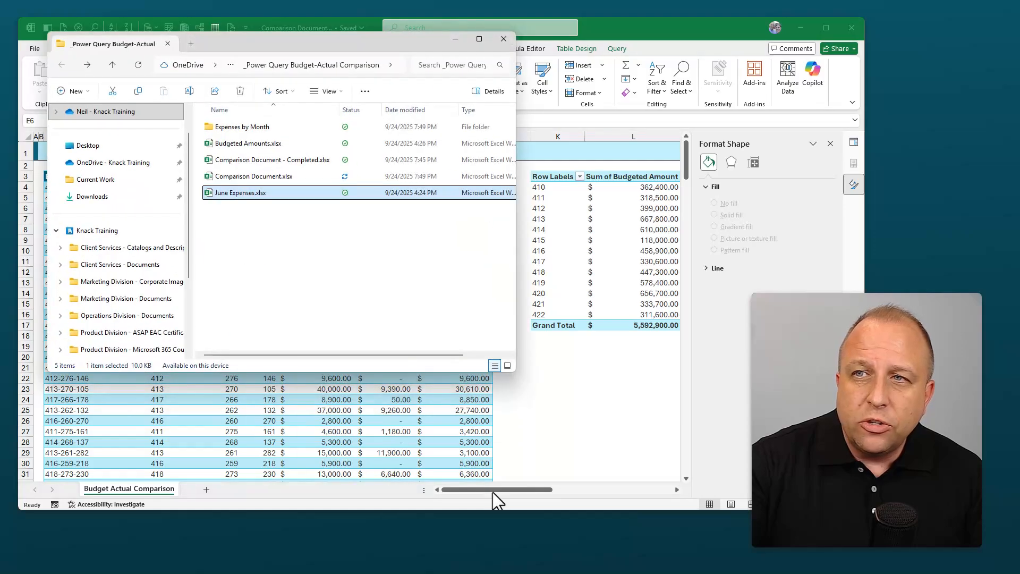
pyautogui.moveTo(227, 197); pyautogui.dragTo(250, 125)
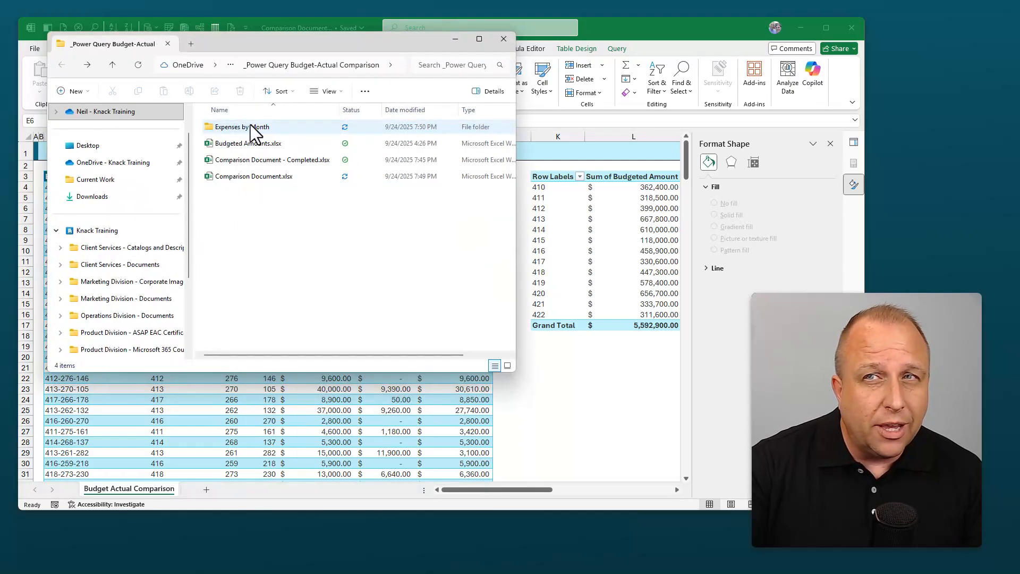
# - Switch back to Excel and refresh the comparison table's query to bring in the June expenses
pyautogui.click(658, 39)
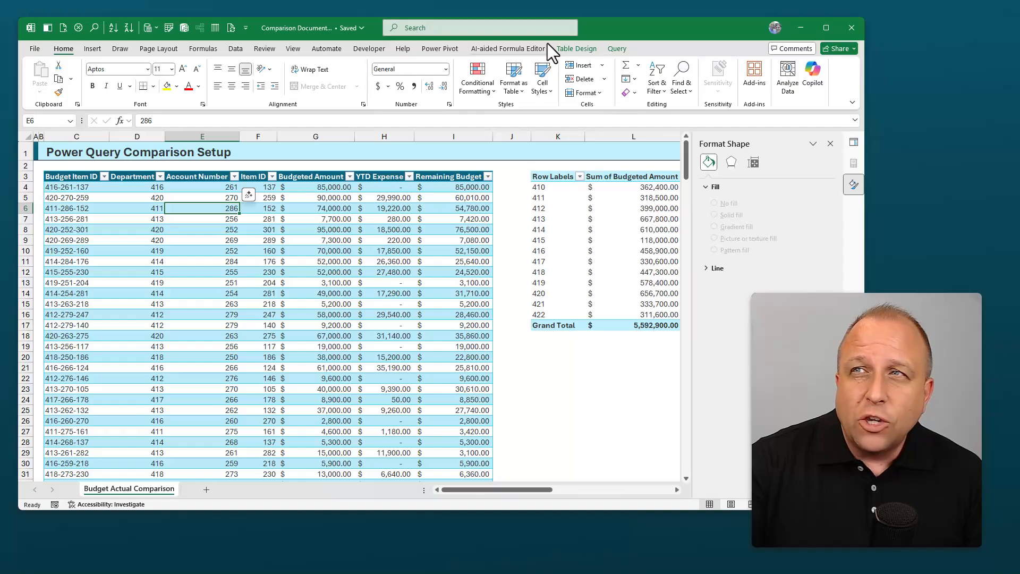
pyautogui.click(612, 48)
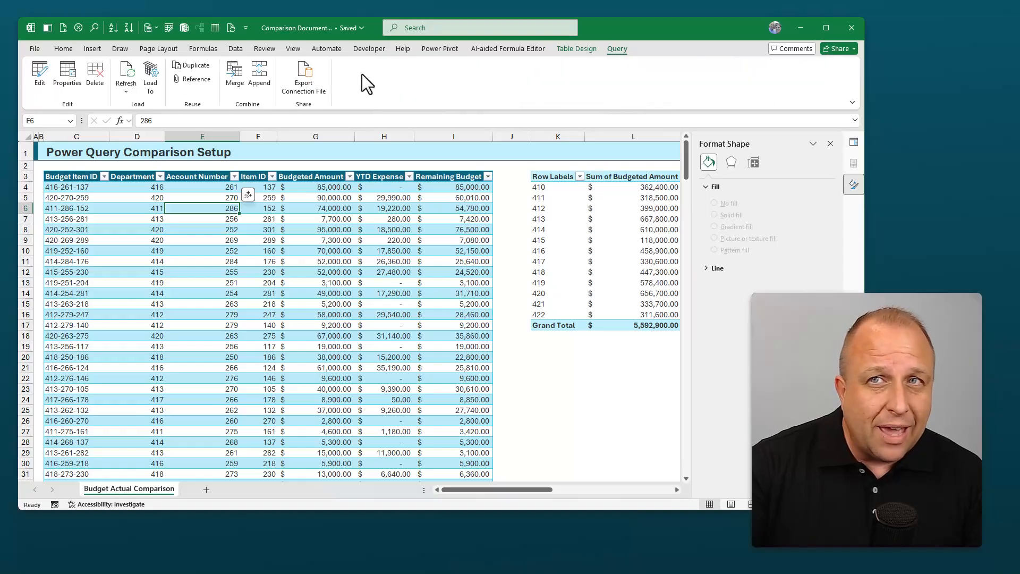
pyautogui.click(131, 70)
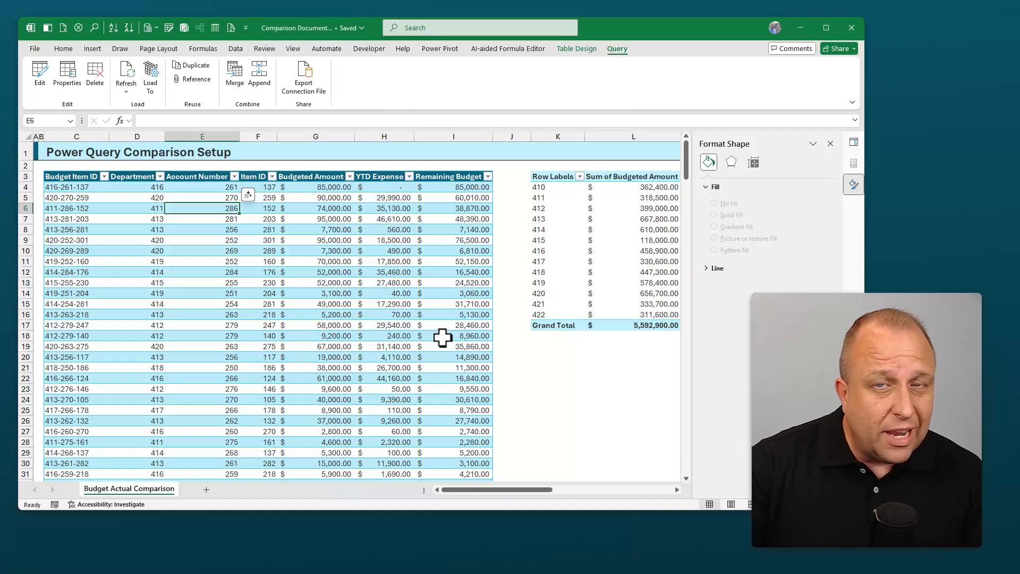
# - Refresh the department PivotTable so it and its PivotChart use the reloaded query data
pyautogui.moveTo(508, 491); pyautogui.dragTo(594, 501)
pyautogui.click(274, 219)
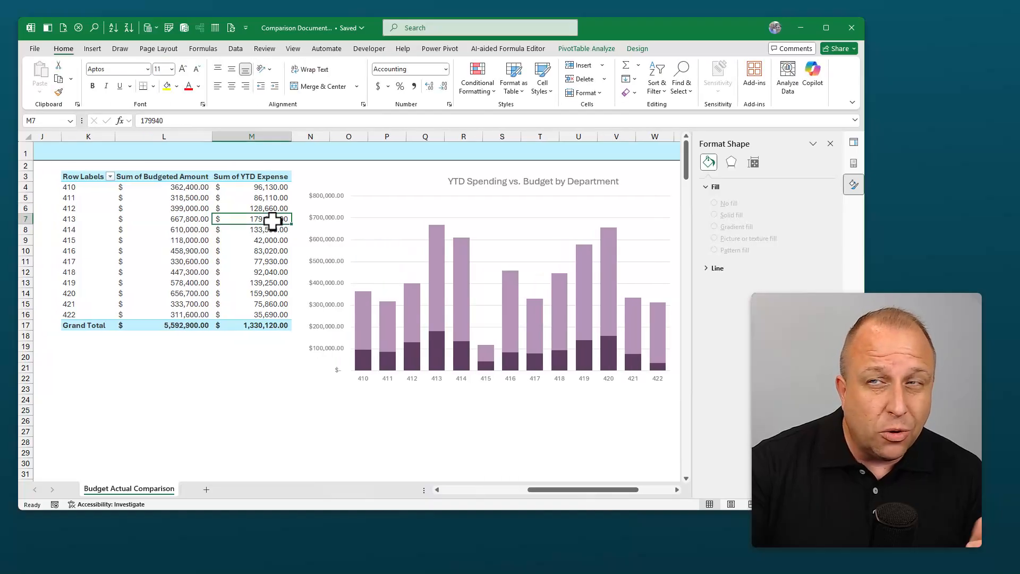
pyautogui.click(592, 50)
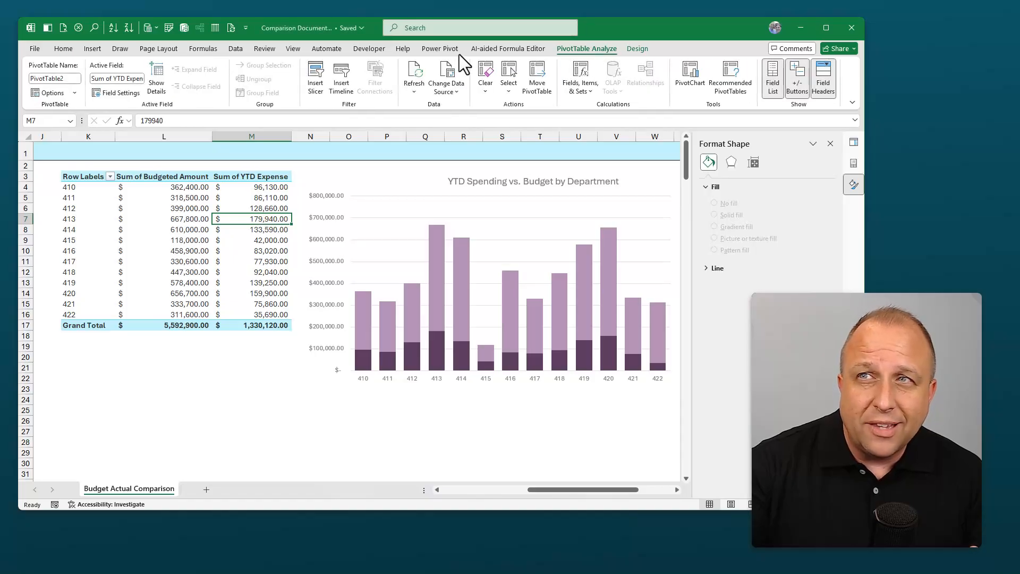
pyautogui.click(416, 78)
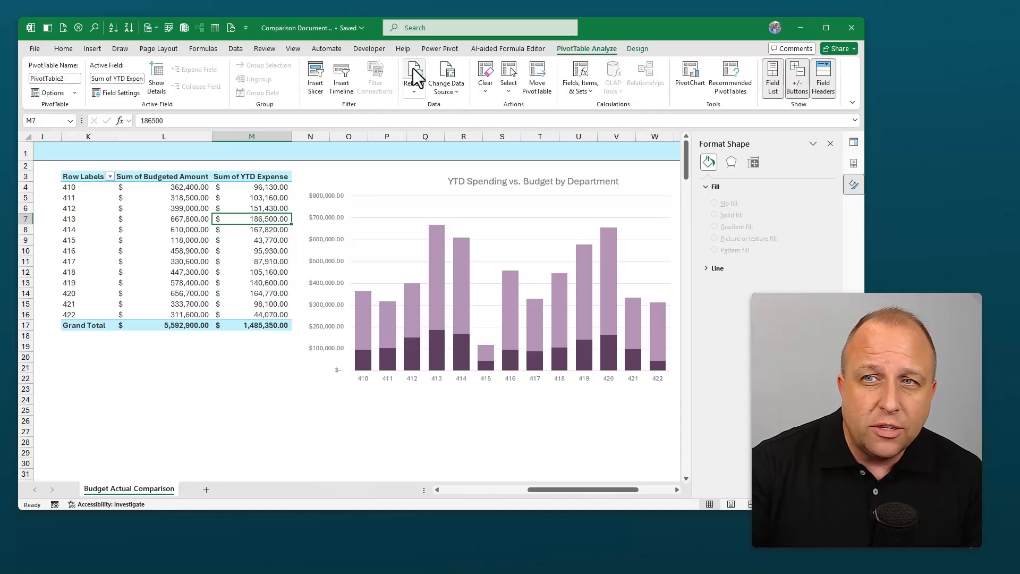
# - Examine the YTD Expense grand total in the PivotTable and the YTD Expense columns in the PivotChart
pyautogui.click(268, 323)
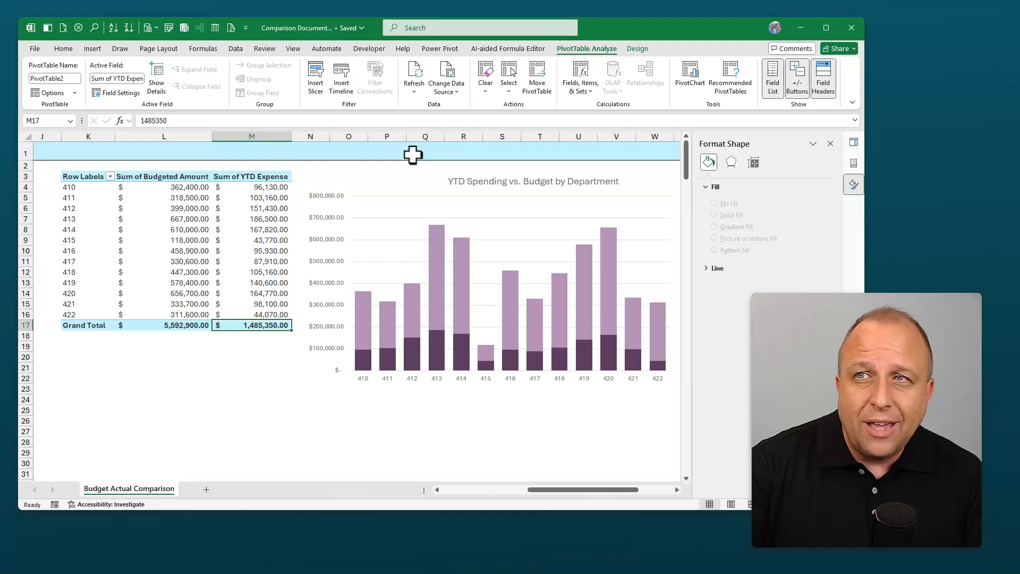
pyautogui.click(429, 175)
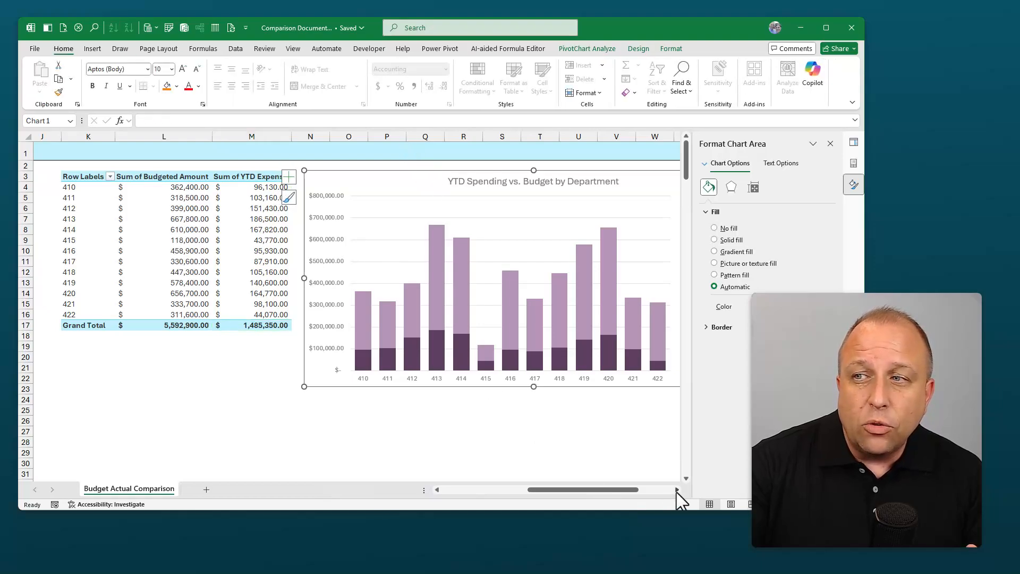
pyautogui.click(677, 489)
pyautogui.click(678, 489)
pyautogui.click(677, 490)
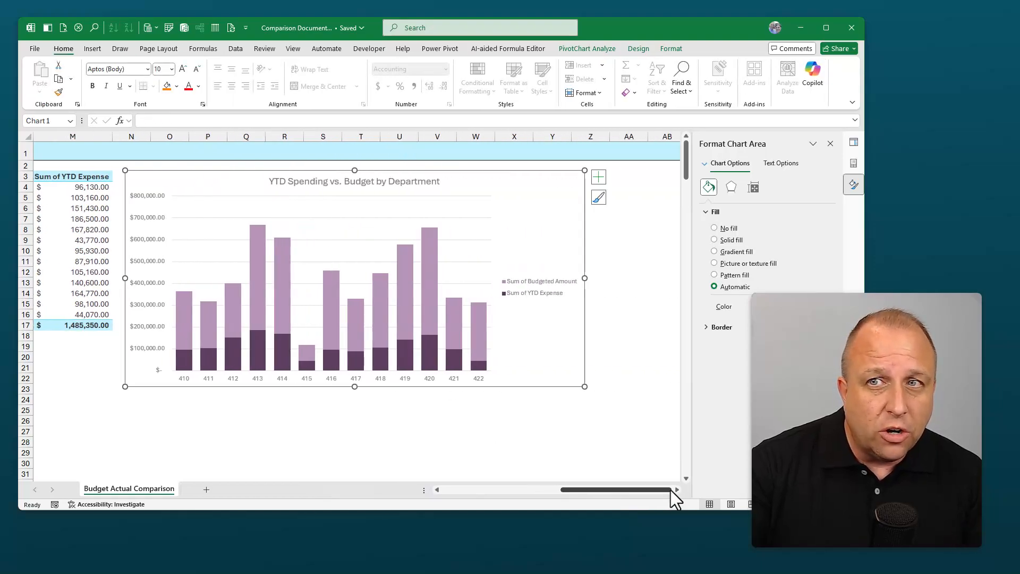